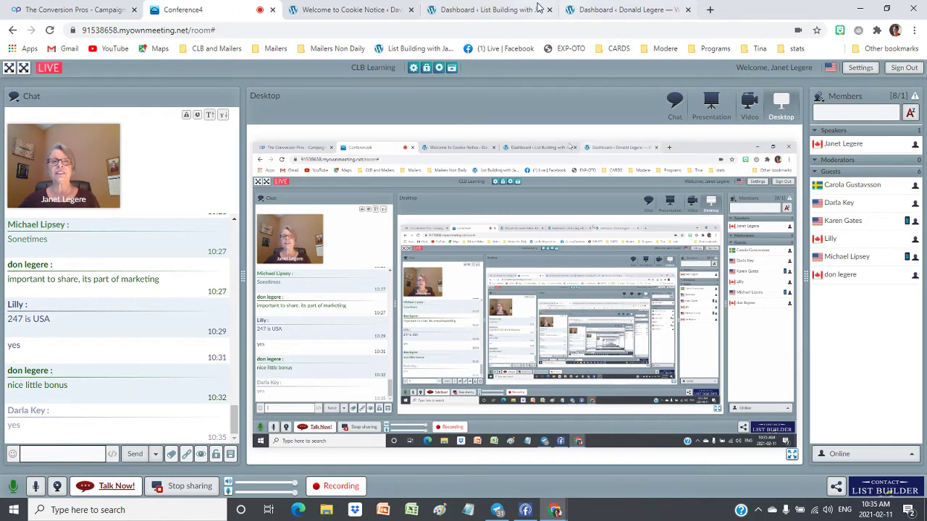
# Bring up the Cookie Notice welcome page and scroll through it
pyautogui.click(351, 10)
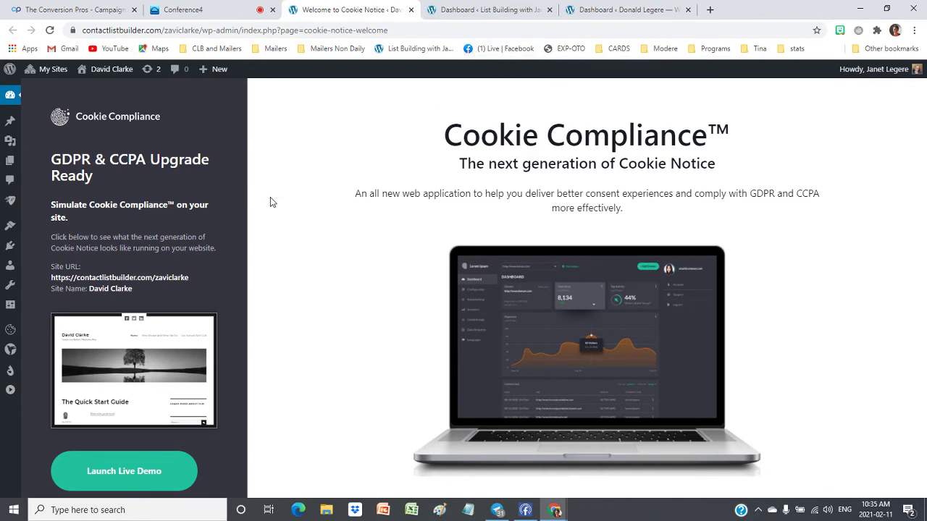
pyautogui.scroll(-1, 303, 202)
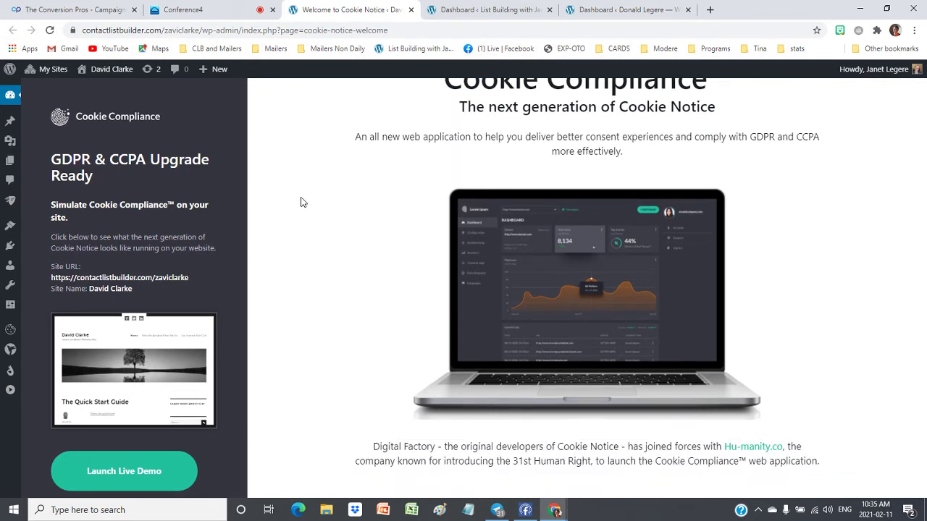
pyautogui.scroll(-1, 184, 174)
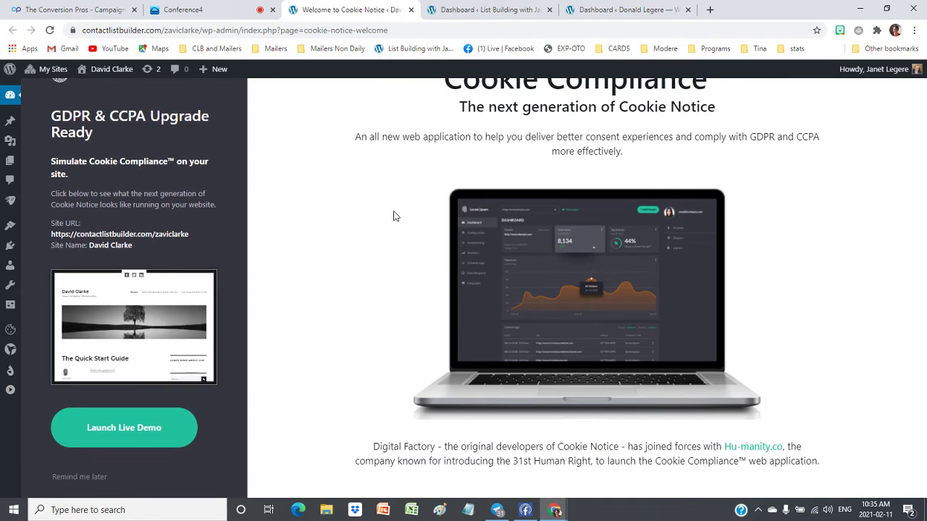
pyautogui.scroll(1, 399, 224)
pyautogui.scroll(-1, 413, 240)
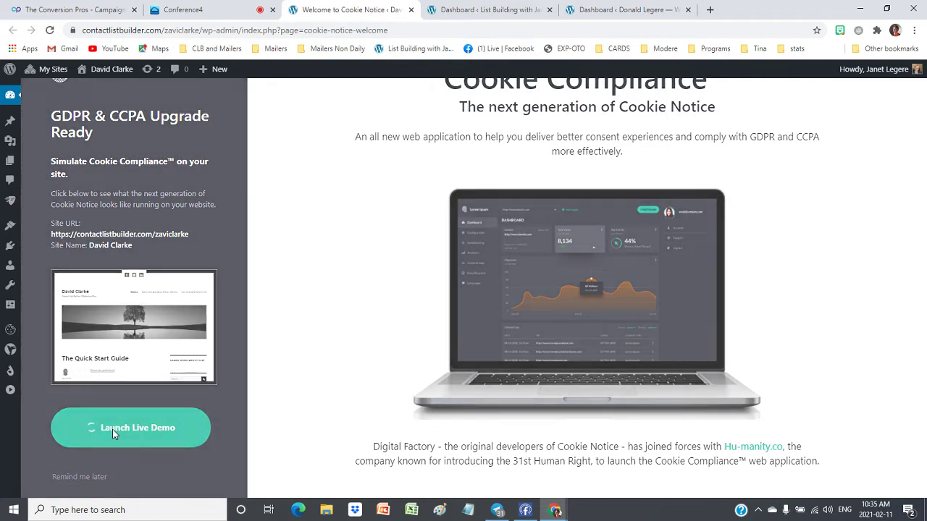
# Run the Cookie Compliance live demo and choose Add Compliance to reach account creation
pyautogui.click(113, 428)
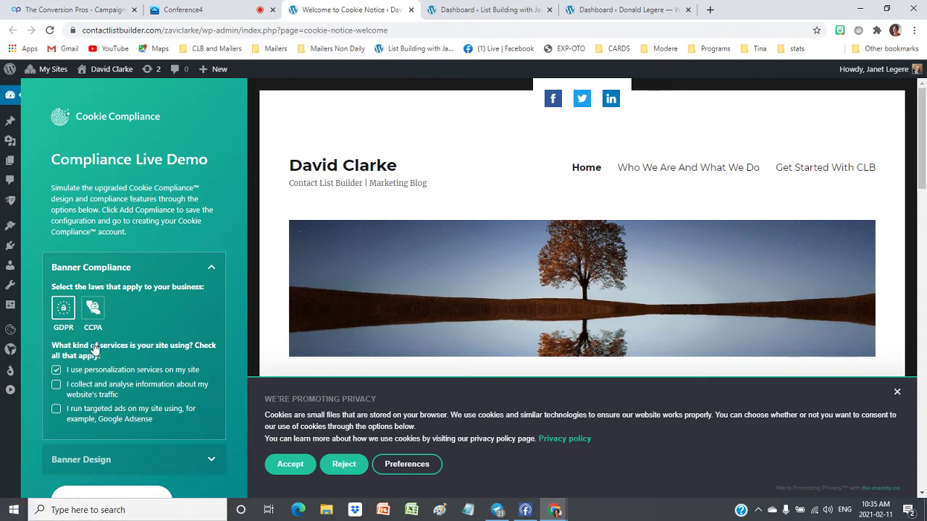
pyautogui.scroll(-1, 149, 319)
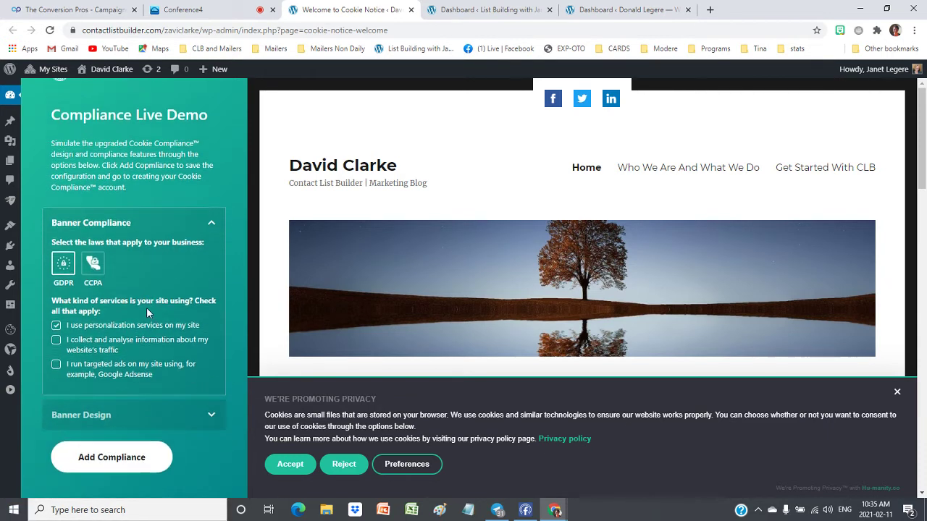
pyautogui.scroll(-1, 138, 340)
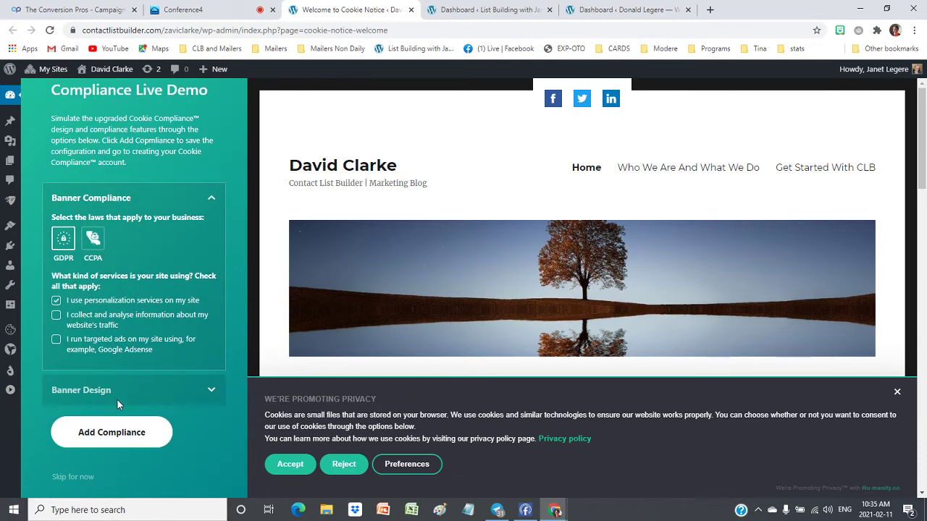
pyautogui.click(102, 441)
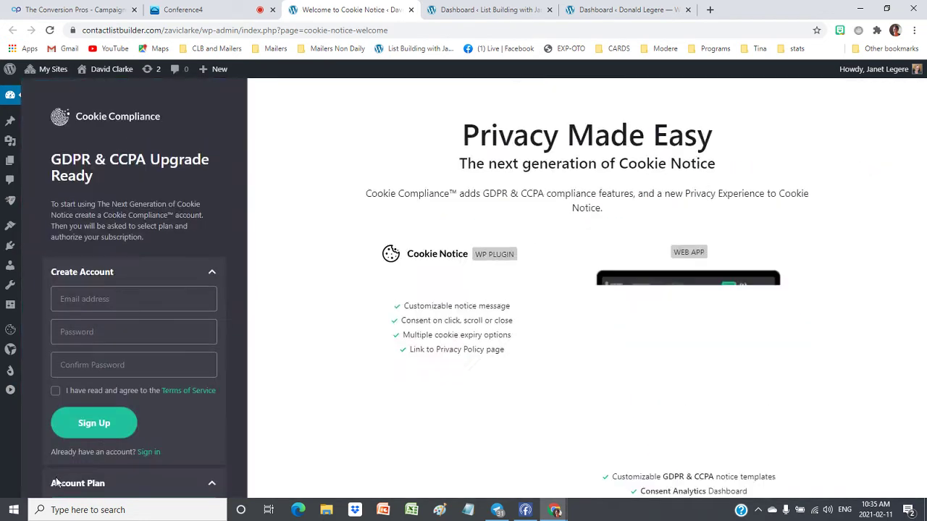
# Skip the Cookie Compliance sign-up and close the Cookie Notice settings tab
pyautogui.scroll(-4, 158, 444)
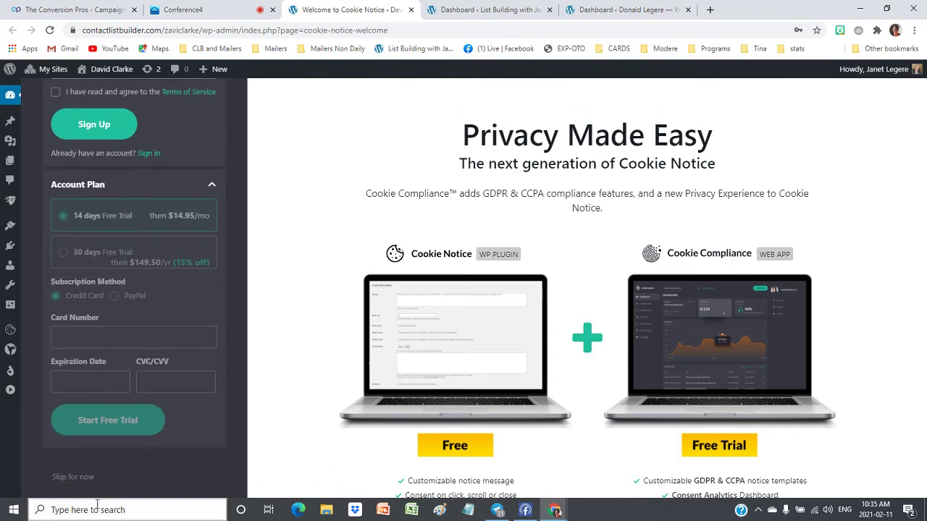
pyautogui.click(66, 478)
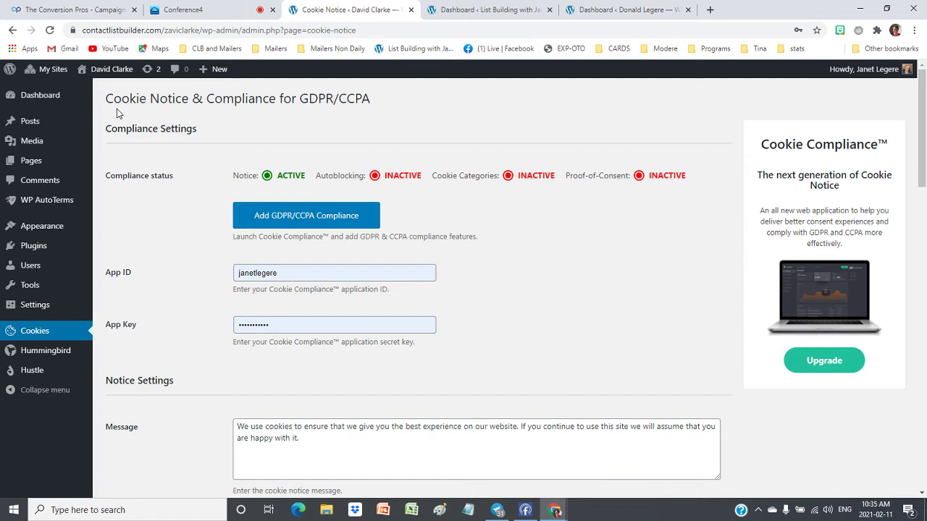
pyautogui.click(410, 10)
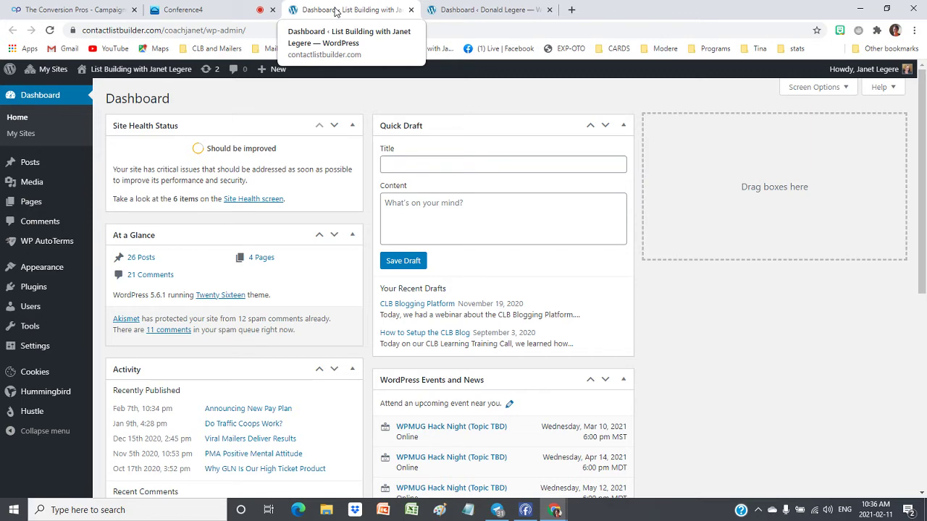
# Load the contactlistbuilder.com blog in a new browser tab
pyautogui.click(490, 11)
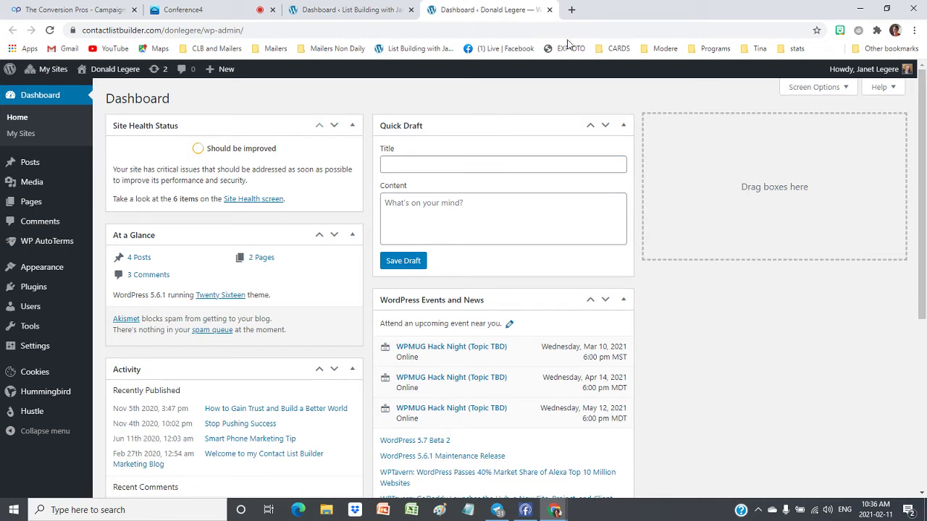
pyautogui.click(571, 9)
pyautogui.write('c')
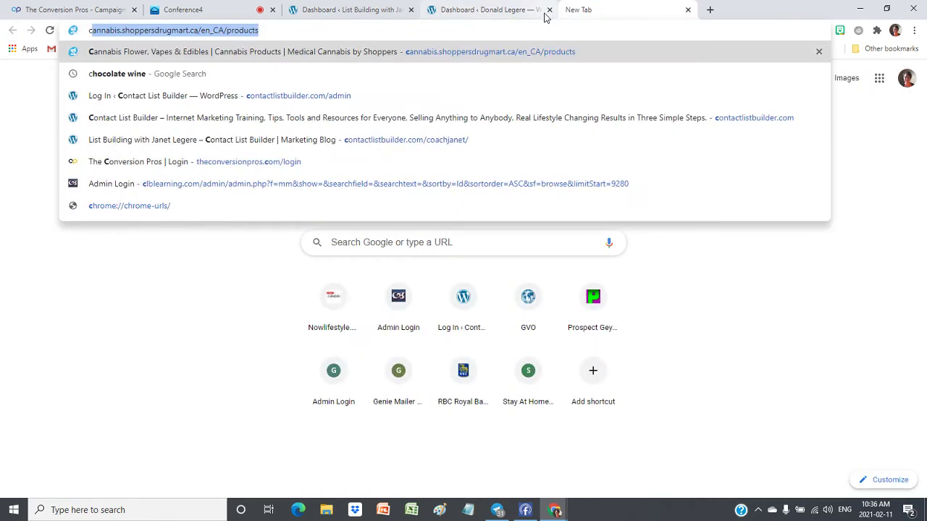
pyautogui.write('o')
pyautogui.press('BackSpace')
pyautogui.press('BackSpace')
pyautogui.press('BackSpace')
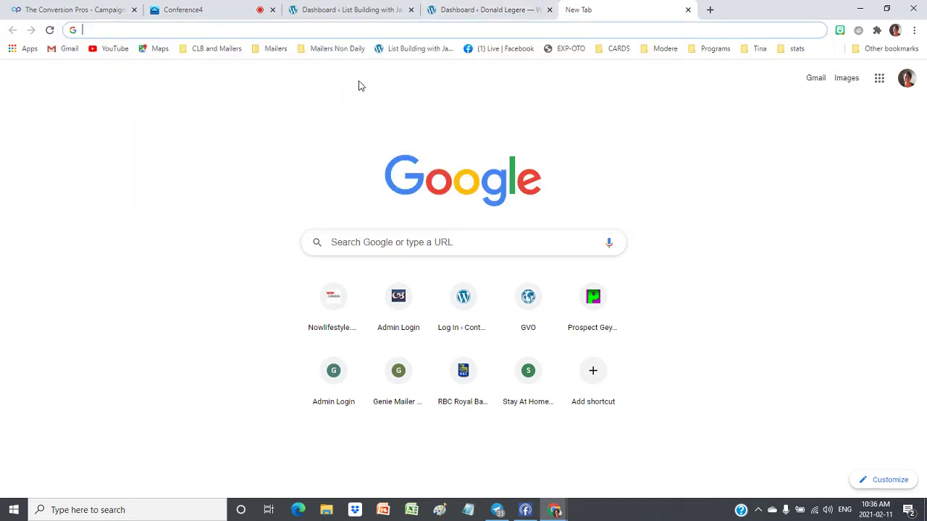
pyautogui.write('conta')
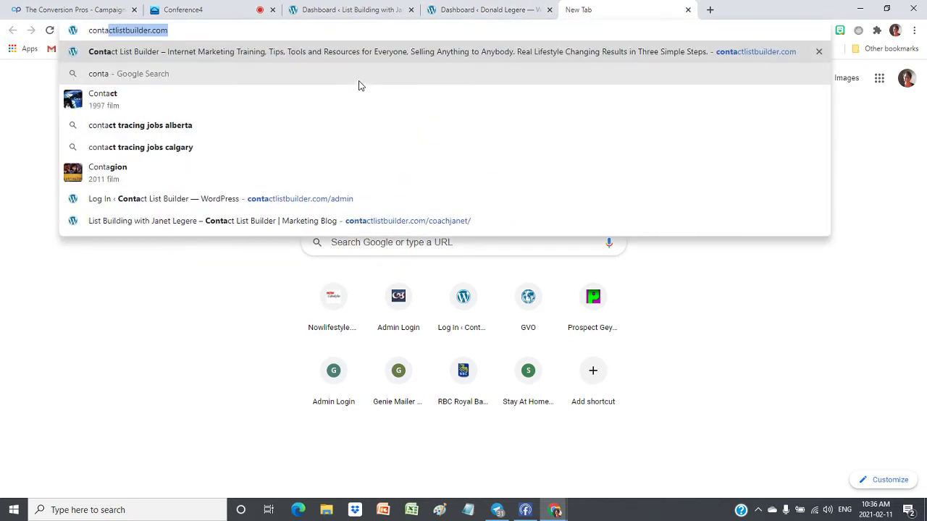
pyautogui.press('Right')
pyautogui.write('/coa')
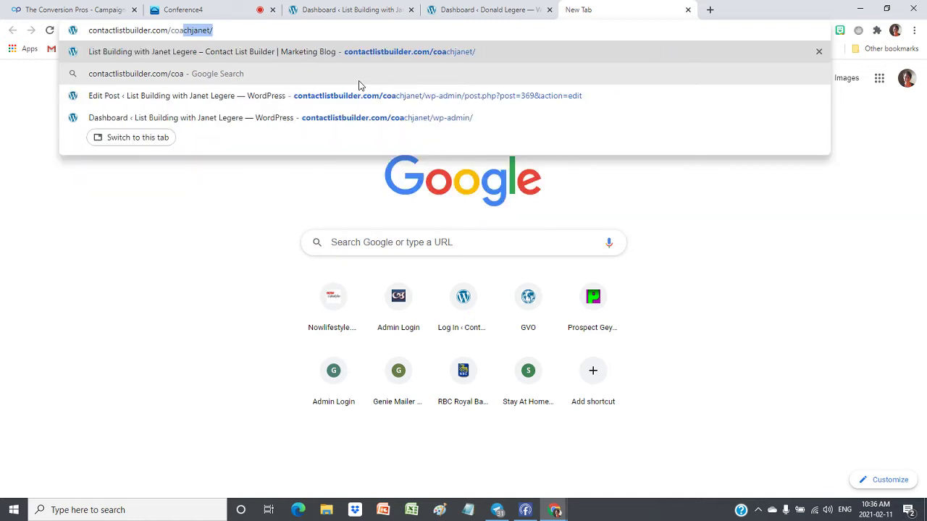
pyautogui.press('Return')
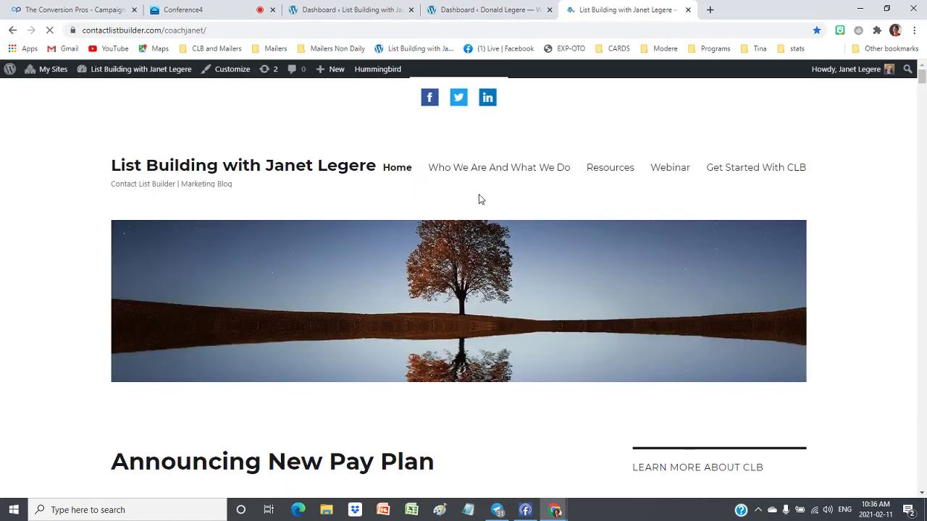
# Accept the blog's cookie notice and scroll through its home page
pyautogui.scroll(-2, 513, 275)
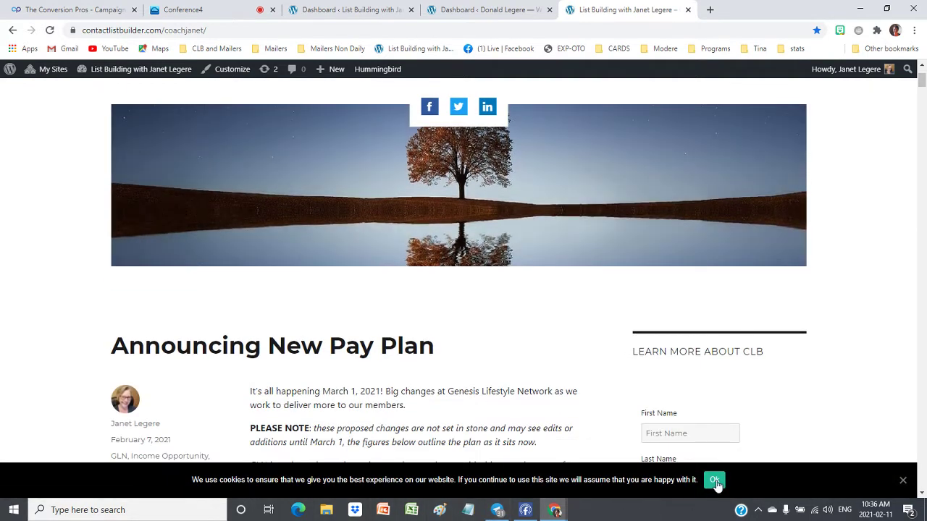
pyautogui.click(715, 480)
pyautogui.scroll(2, 340, 384)
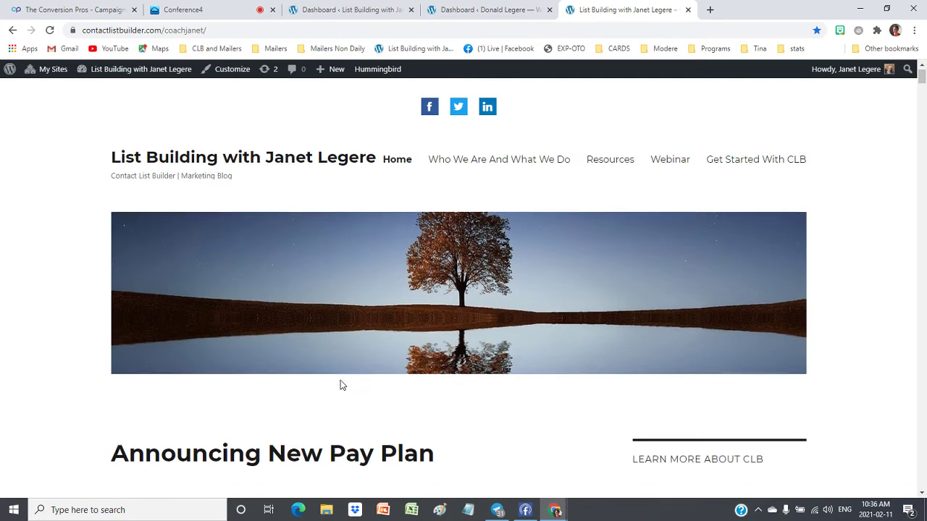
pyautogui.scroll(-4, 342, 384)
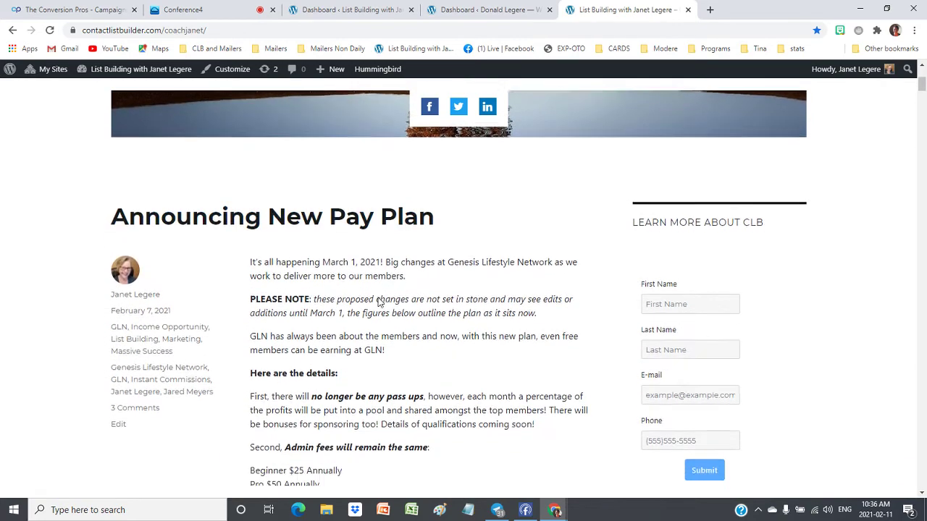
pyautogui.scroll(-2, 378, 297)
pyautogui.scroll(6, 376, 304)
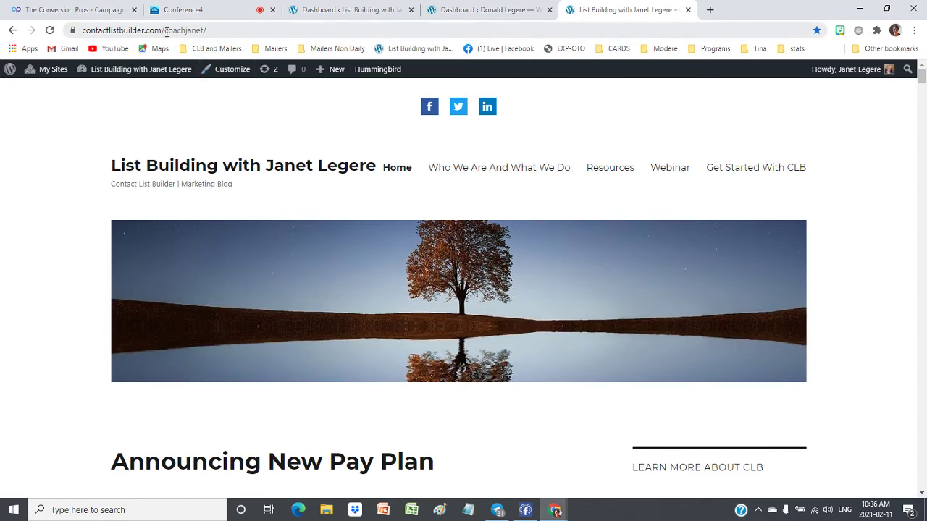
# Visit the main contactlistbuilder.com site and its blog page, then return to the Dashboard tab
pyautogui.moveTo(165, 31); pyautogui.dragTo(207, 31)
pyautogui.press('BackSpace')
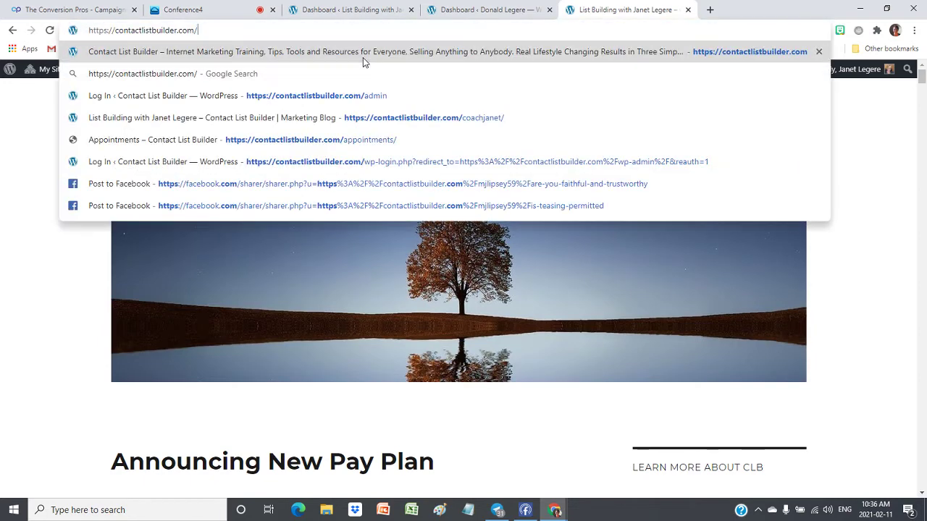
pyautogui.press('Return')
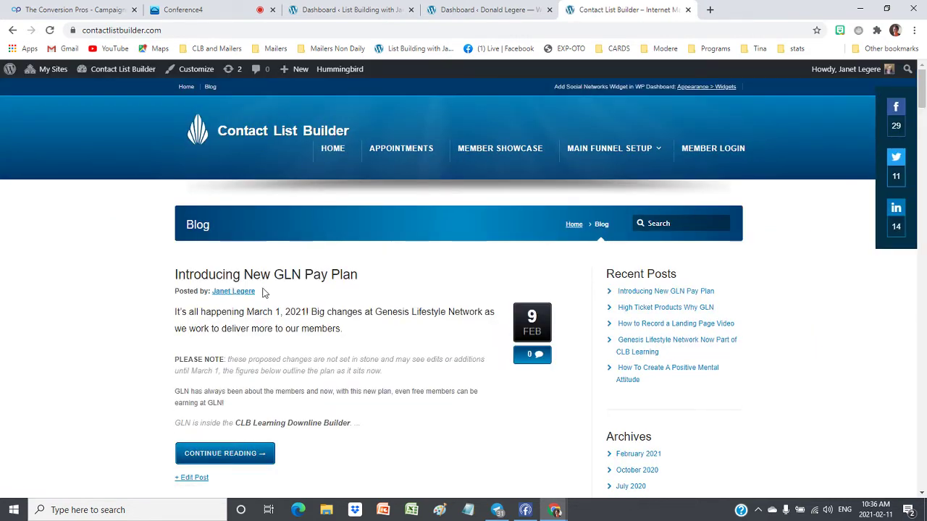
pyautogui.scroll(-3, 406, 309)
pyautogui.scroll(3, 407, 310)
pyautogui.click(615, 194)
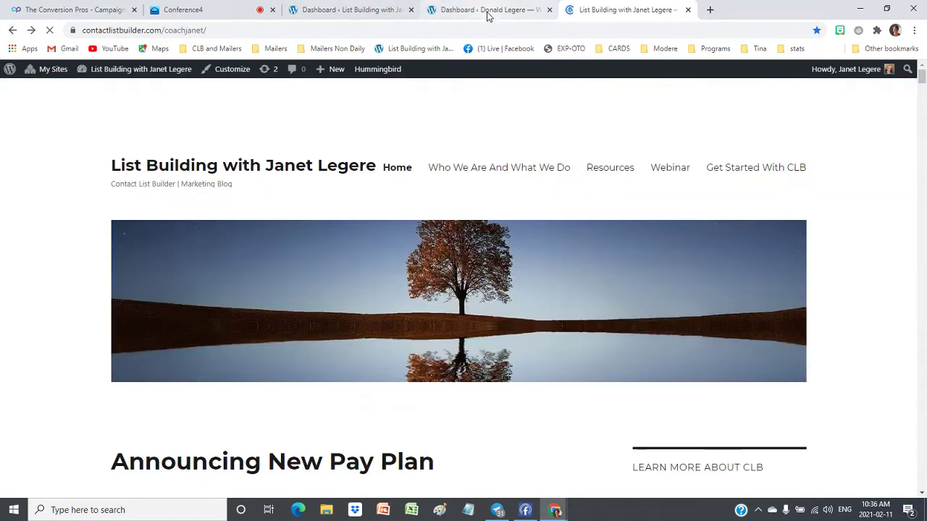
pyautogui.click(487, 11)
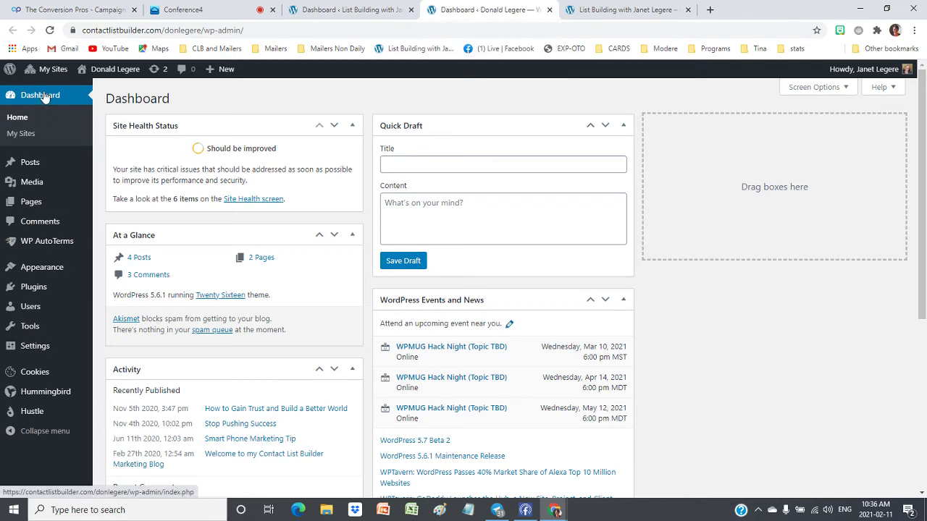
pyautogui.moveTo(44, 78)
pyautogui.moveTo(108, 69)
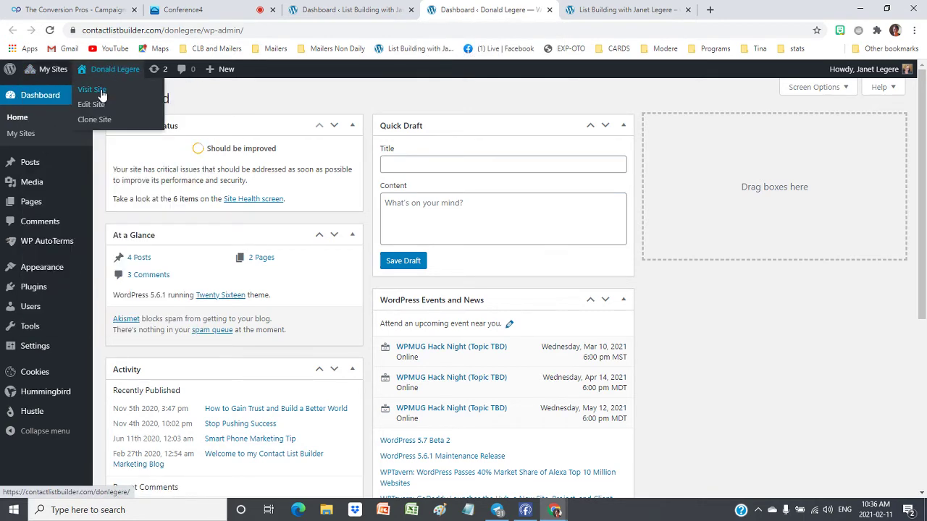
pyautogui.rightClick(101, 90)
pyautogui.click(129, 101)
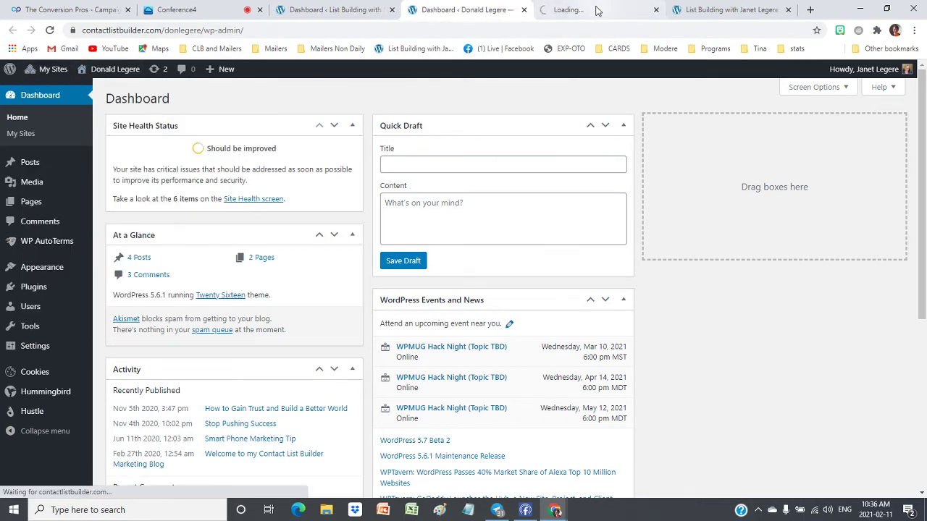
pyautogui.click(598, 10)
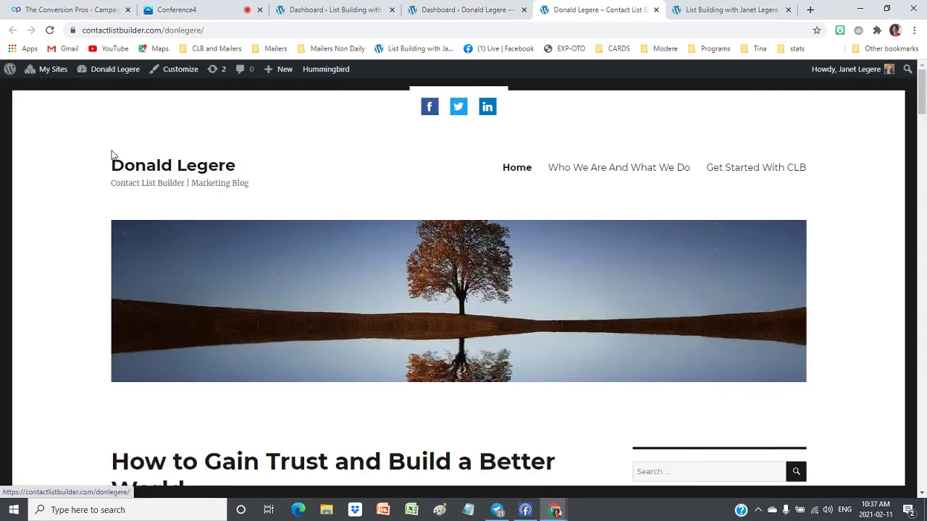
pyautogui.scroll(-3, 337, 203)
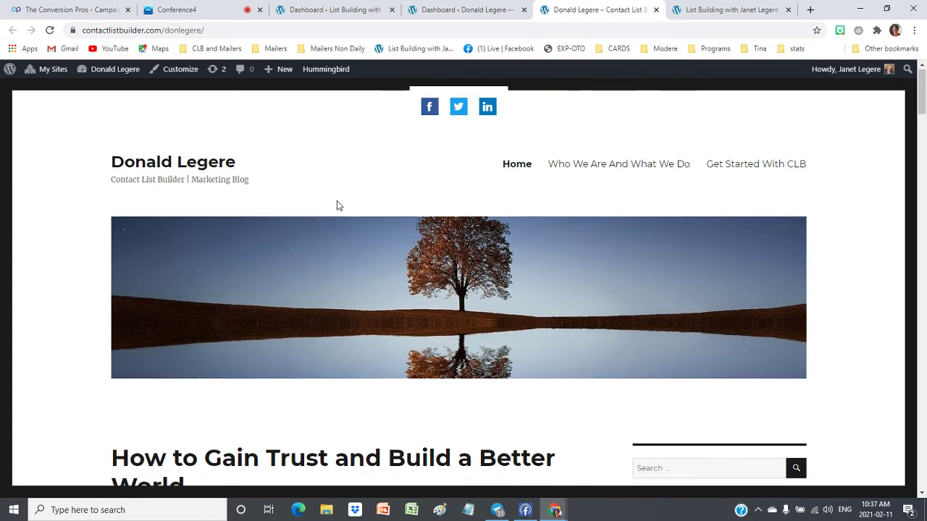
pyautogui.scroll(-8, 337, 207)
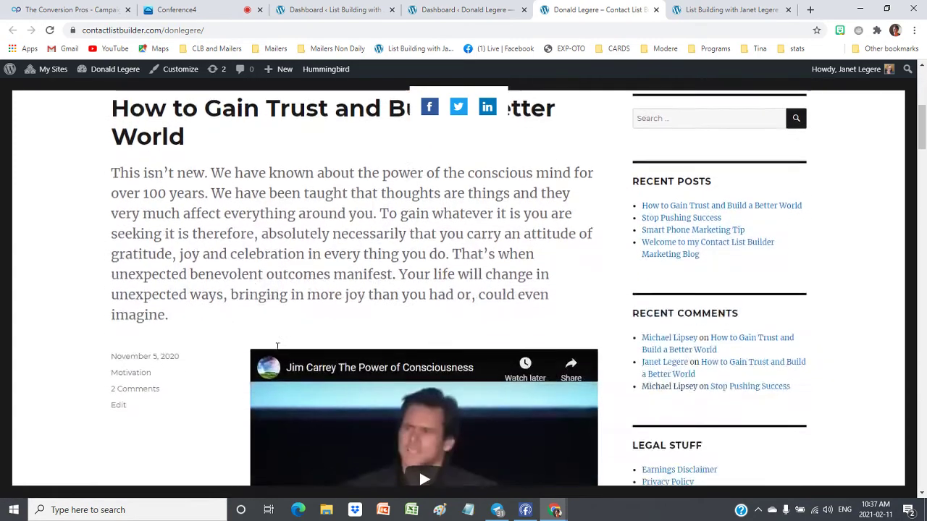
pyautogui.scroll(-6, 277, 353)
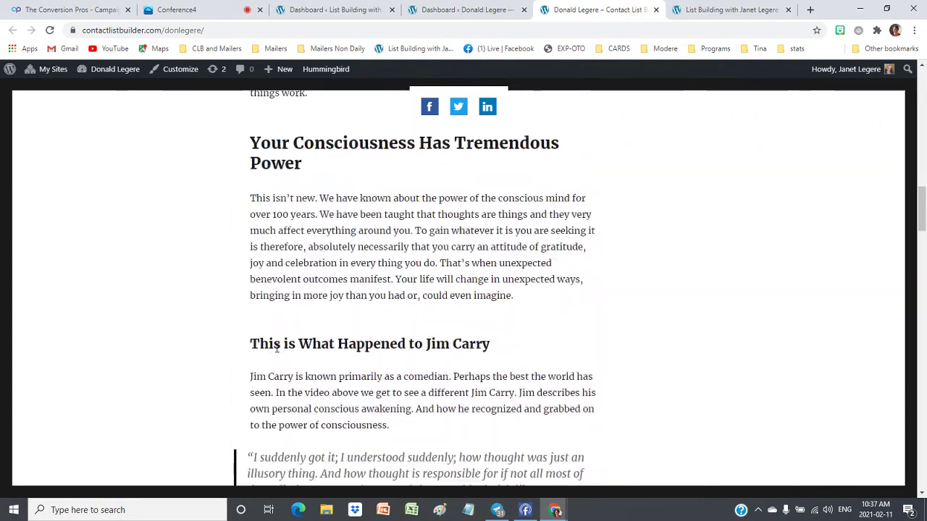
pyautogui.scroll(15, 279, 347)
pyautogui.scroll(3, 279, 348)
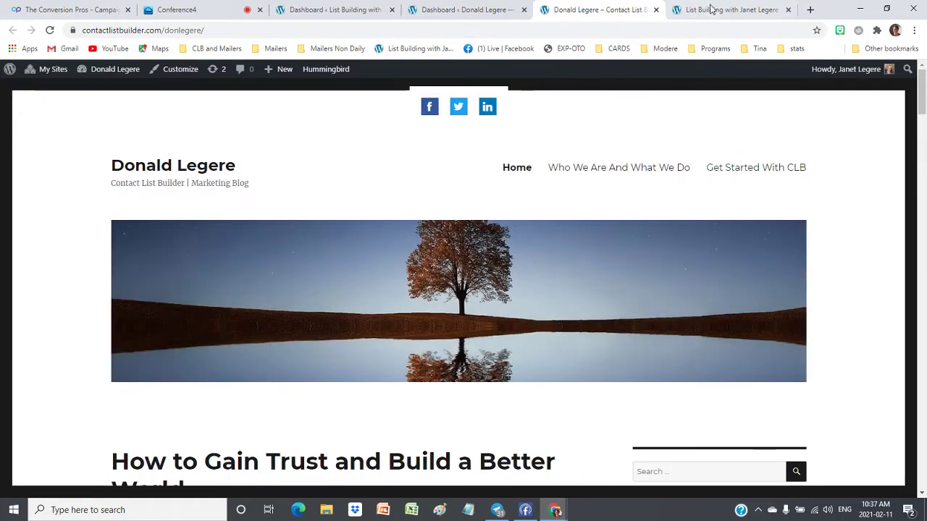
pyautogui.click(717, 10)
pyautogui.scroll(-3, 755, 256)
pyautogui.scroll(-4, 755, 257)
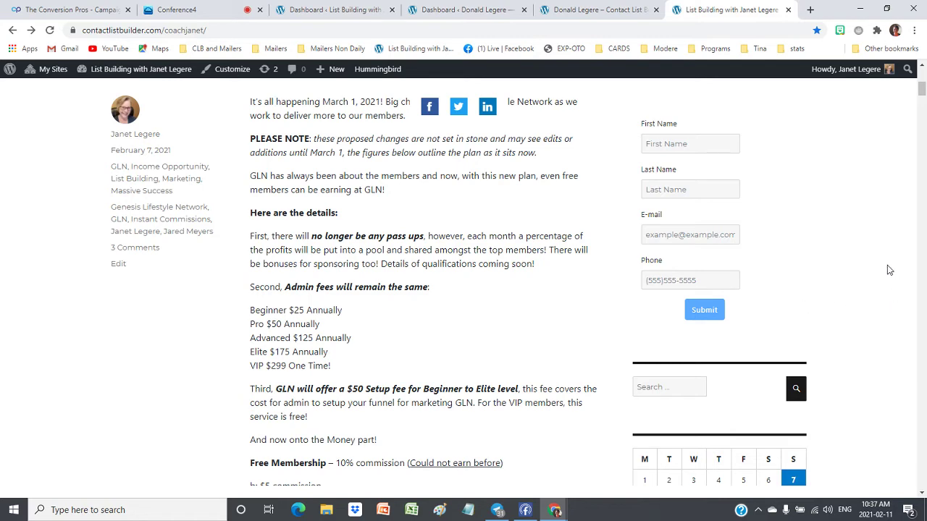
pyautogui.scroll(-1, 889, 270)
pyautogui.scroll(3, 890, 270)
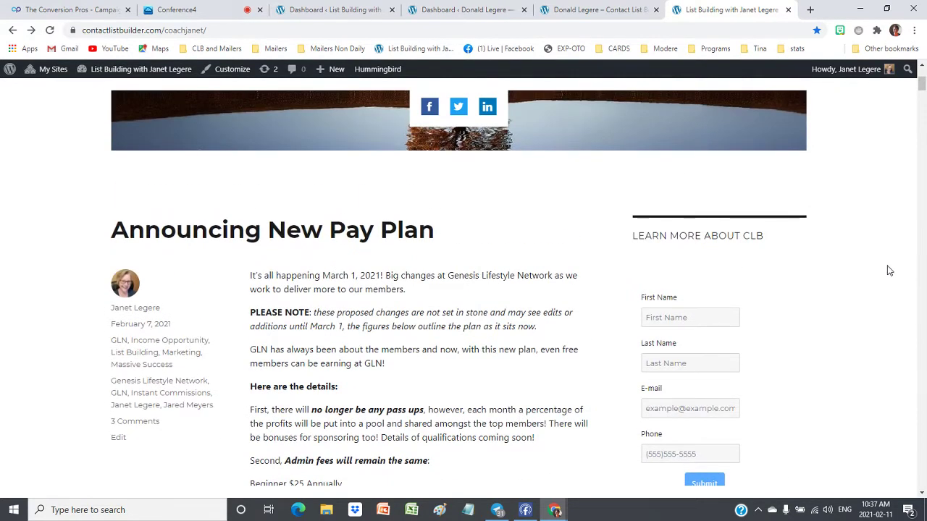
pyautogui.scroll(3, 889, 270)
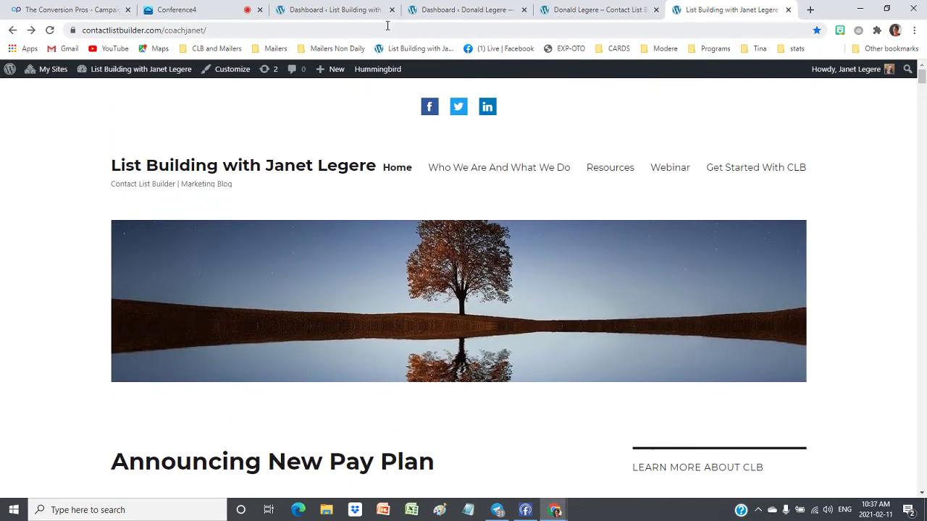
# On the other site's dashboard, open the Exxp plugin options under Settings
pyautogui.click(438, 11)
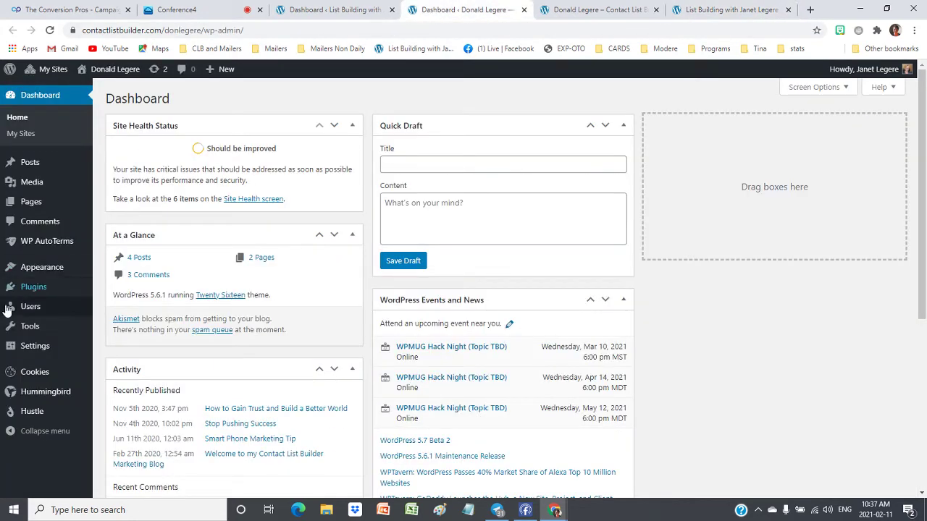
pyautogui.scroll(-1, 47, 297)
pyautogui.moveTo(50, 306)
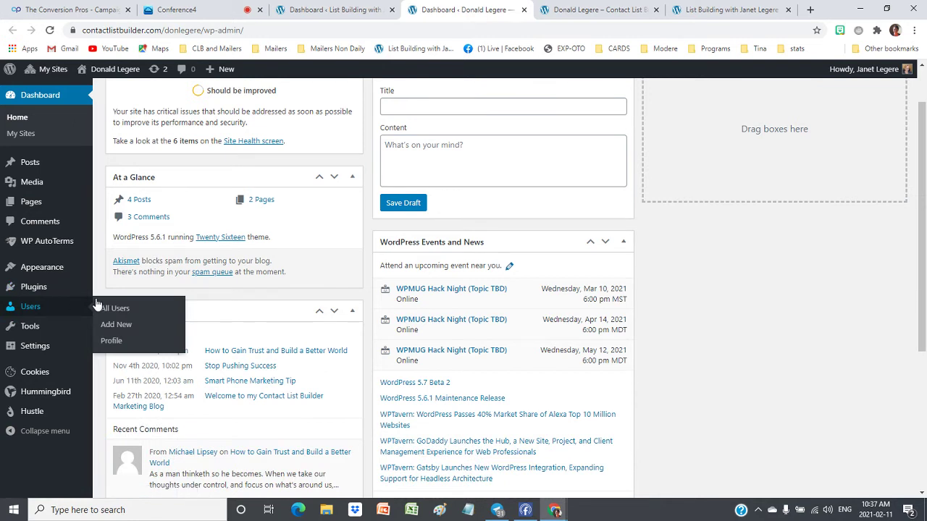
pyautogui.moveTo(31, 351)
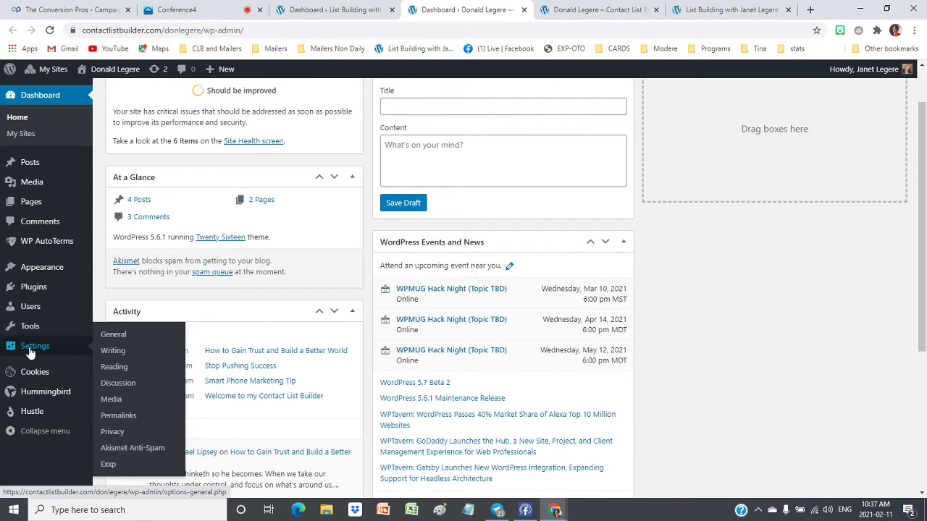
pyautogui.click(109, 467)
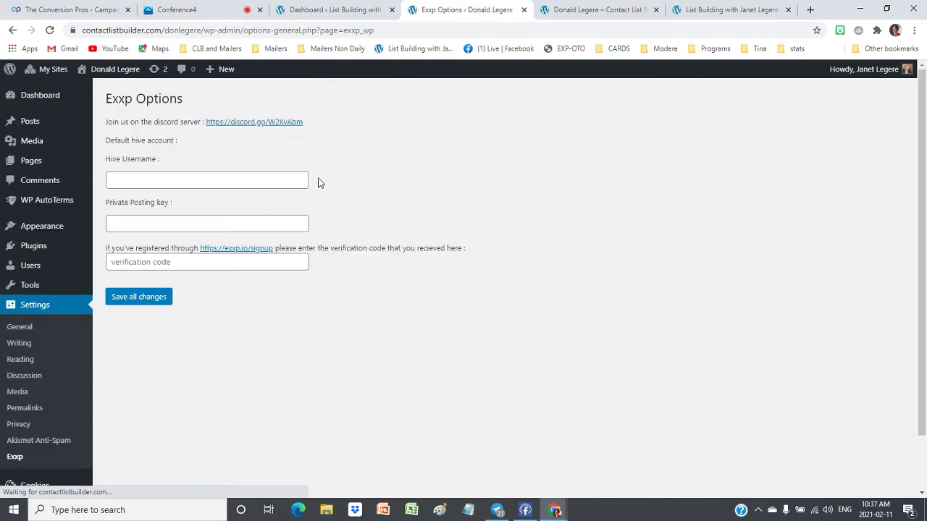
# Try autofilling the Hive username and private posting key fields in Exxp options
pyautogui.click(133, 182)
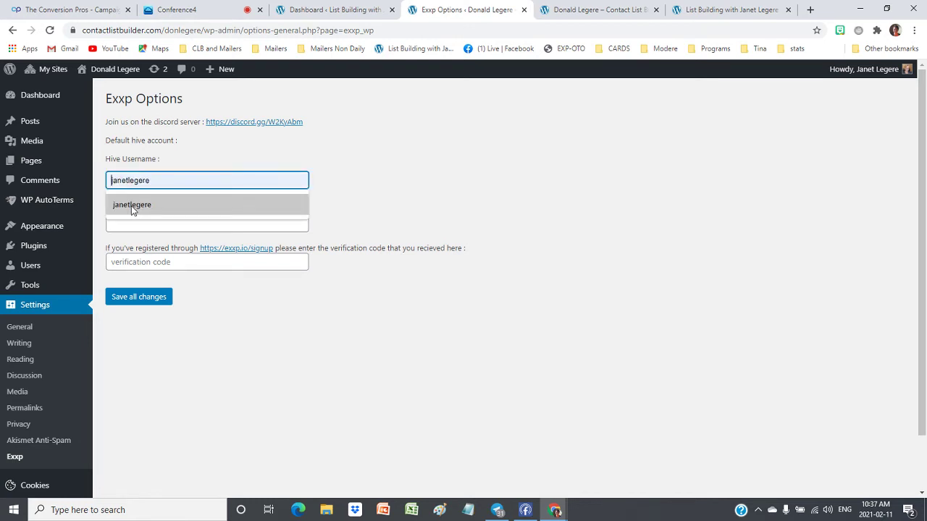
pyautogui.click(373, 155)
pyautogui.click(194, 222)
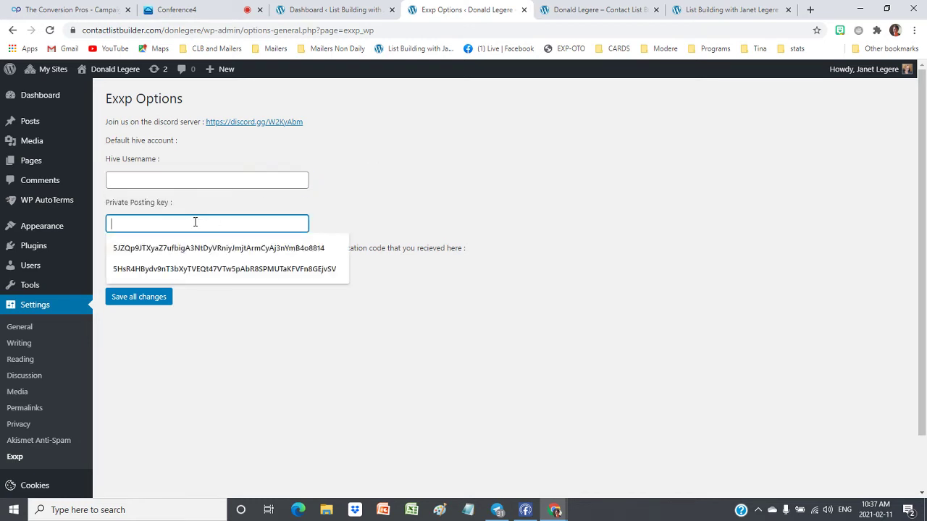
pyautogui.click(218, 180)
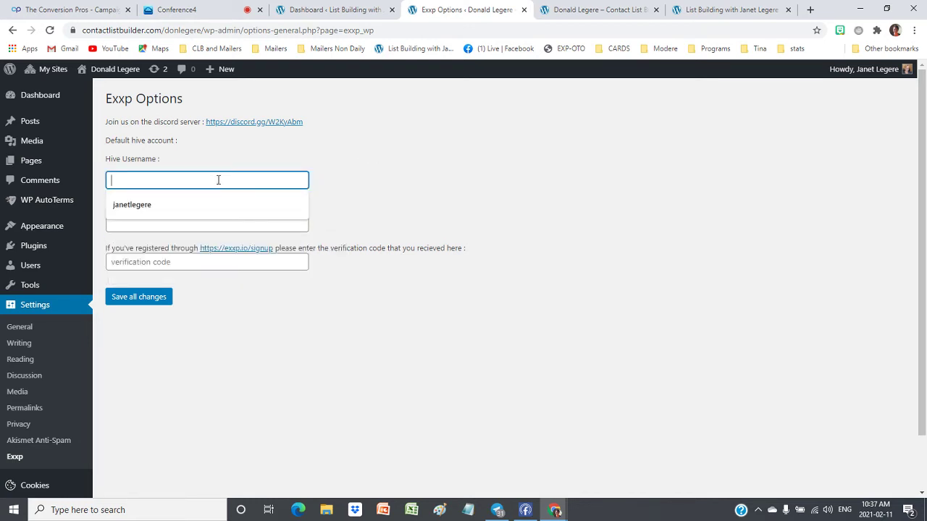
pyautogui.click(144, 209)
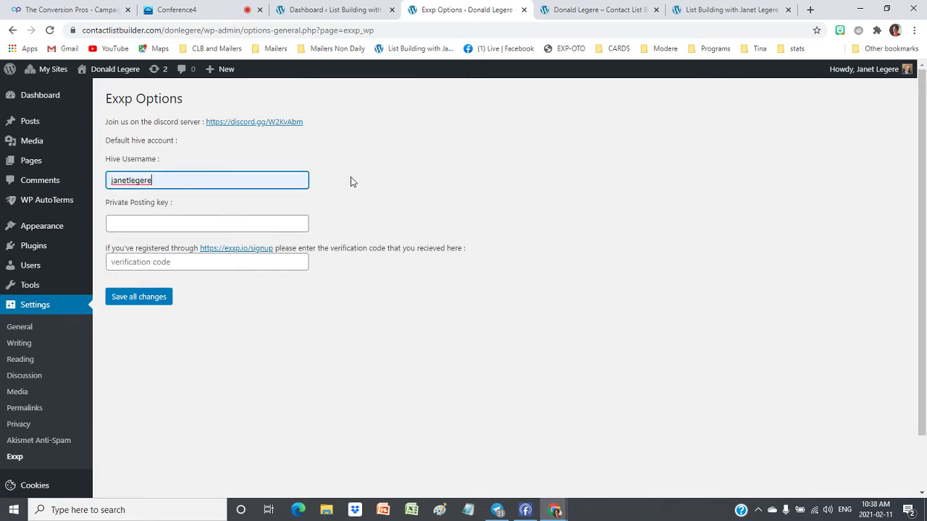
pyautogui.click(499, 215)
pyautogui.scroll(-1, 490, 294)
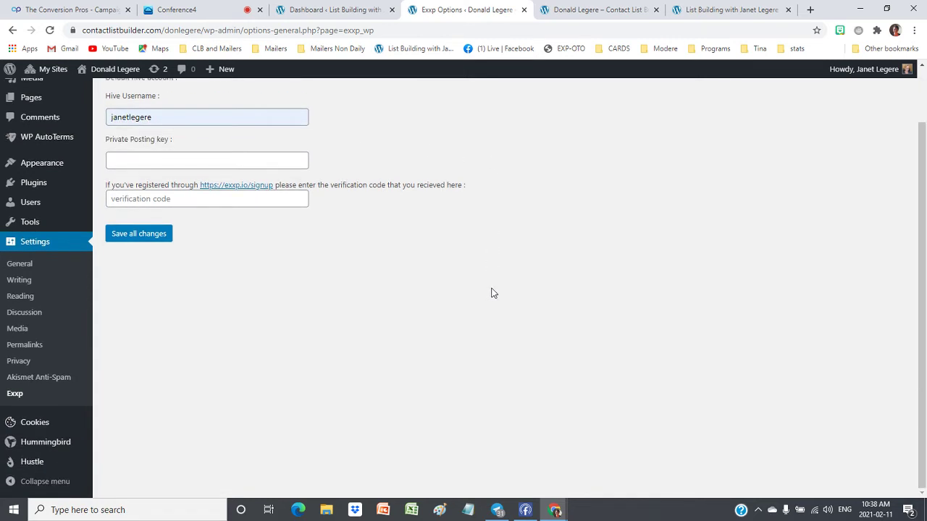
pyautogui.scroll(1, 216, 316)
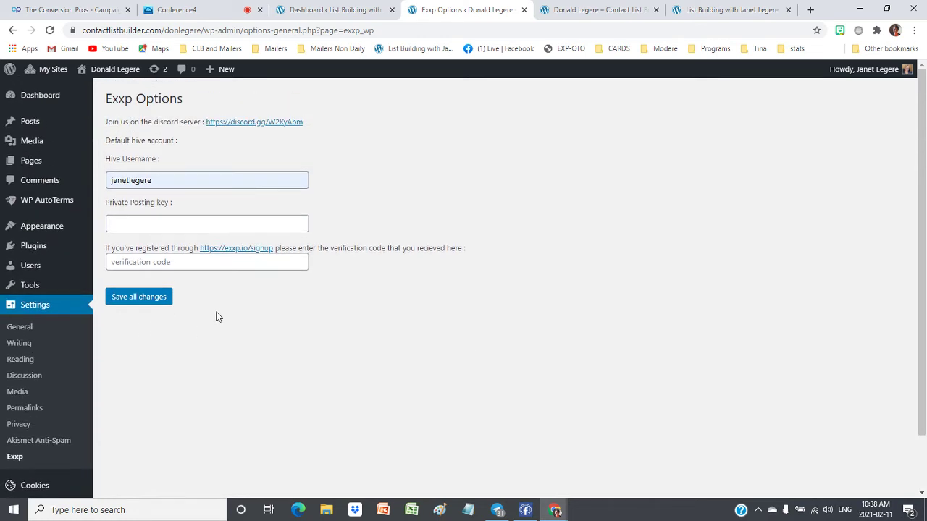
pyautogui.scroll(-1, 627, 325)
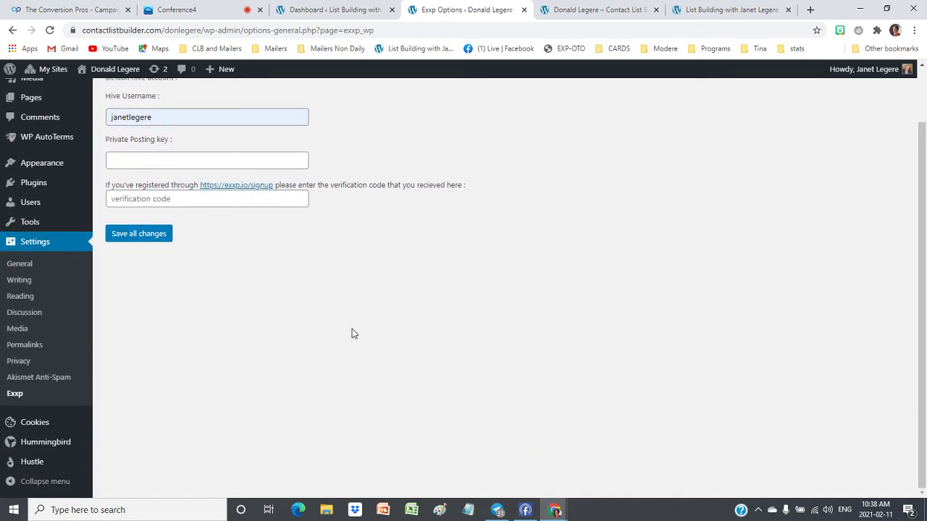
pyautogui.scroll(1, 352, 332)
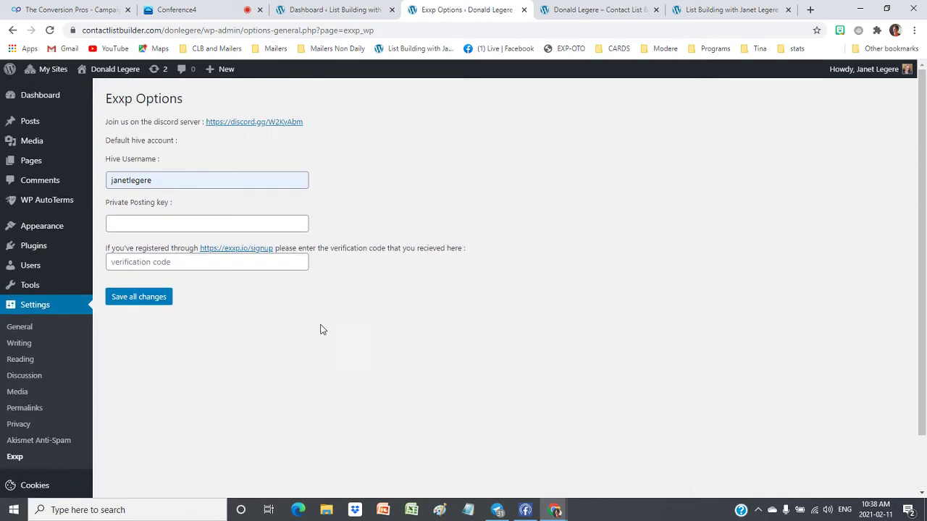
# Open the Users list, then the General Settings page
pyautogui.click(32, 268)
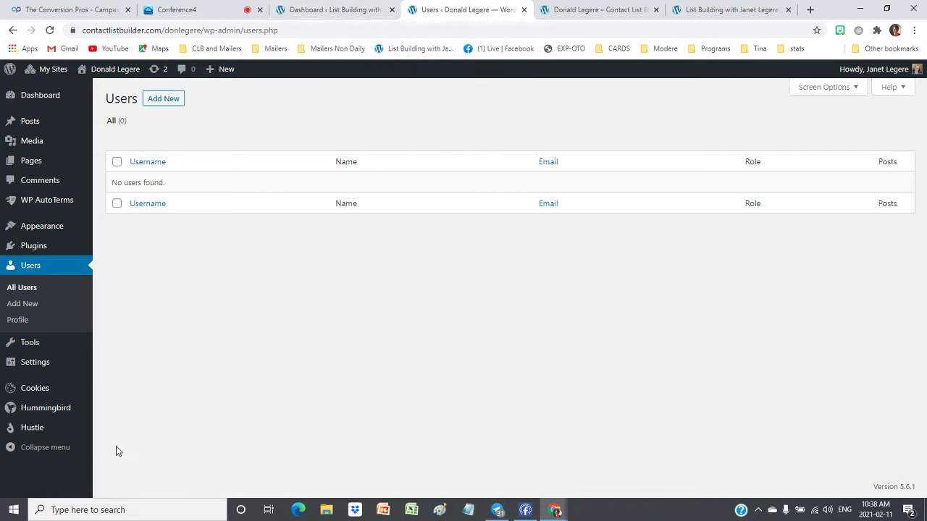
pyautogui.click(31, 366)
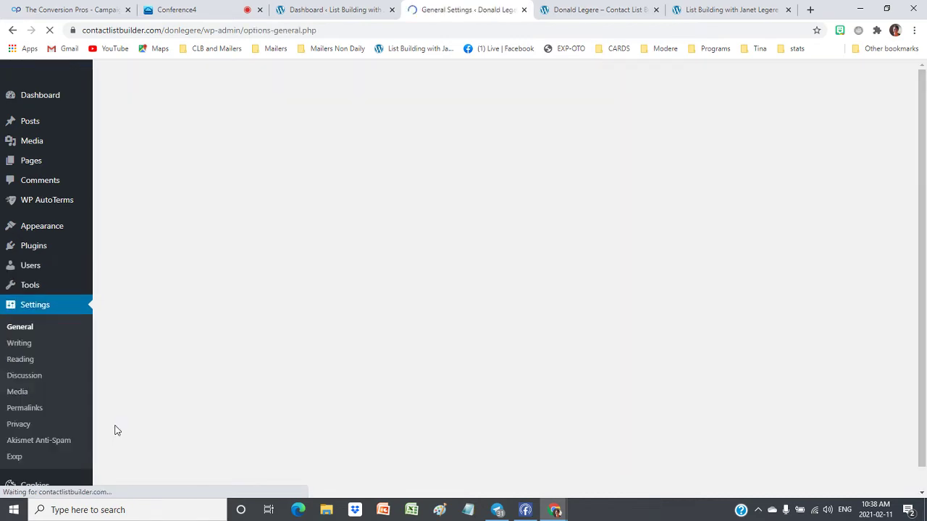
pyautogui.scroll(-3, 467, 273)
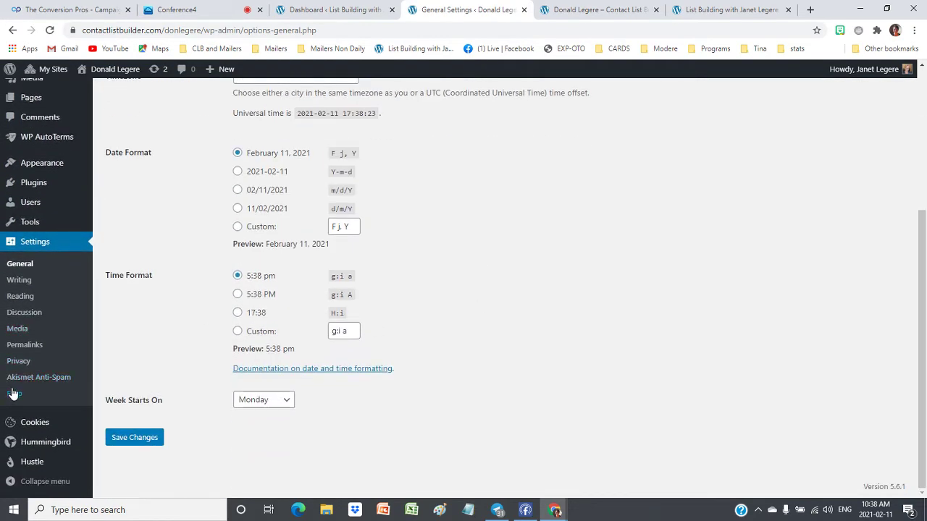
# Autofill the saved Hive username and private posting key in Exxp and save all changes
pyautogui.click(14, 398)
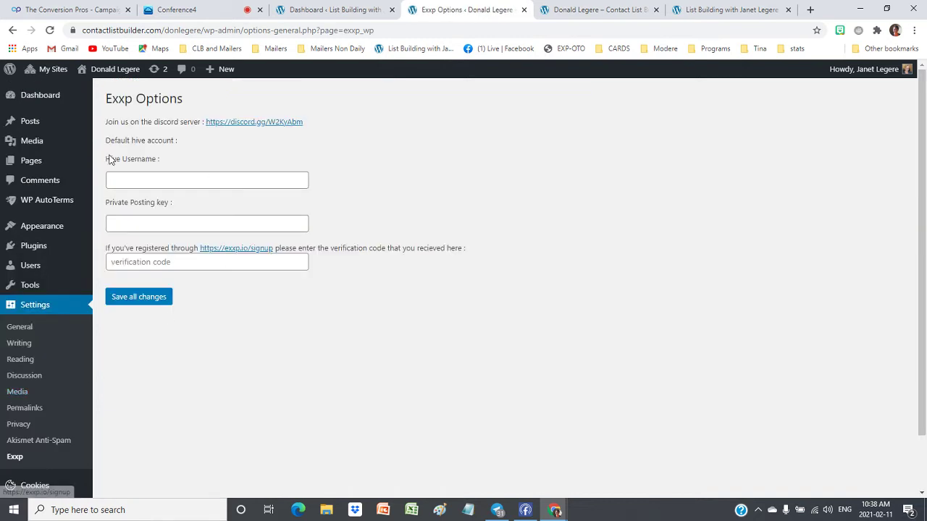
pyautogui.click(145, 188)
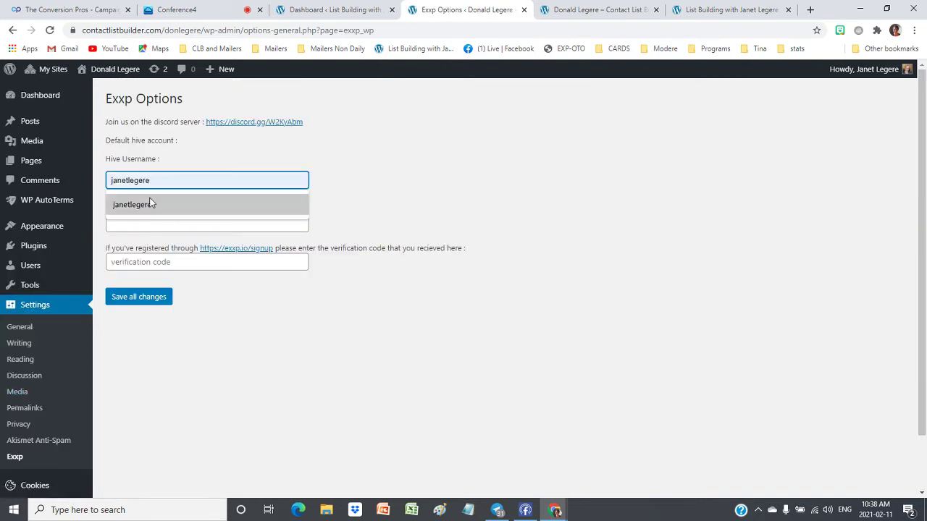
pyautogui.click(144, 202)
pyautogui.click(137, 224)
pyautogui.click(134, 249)
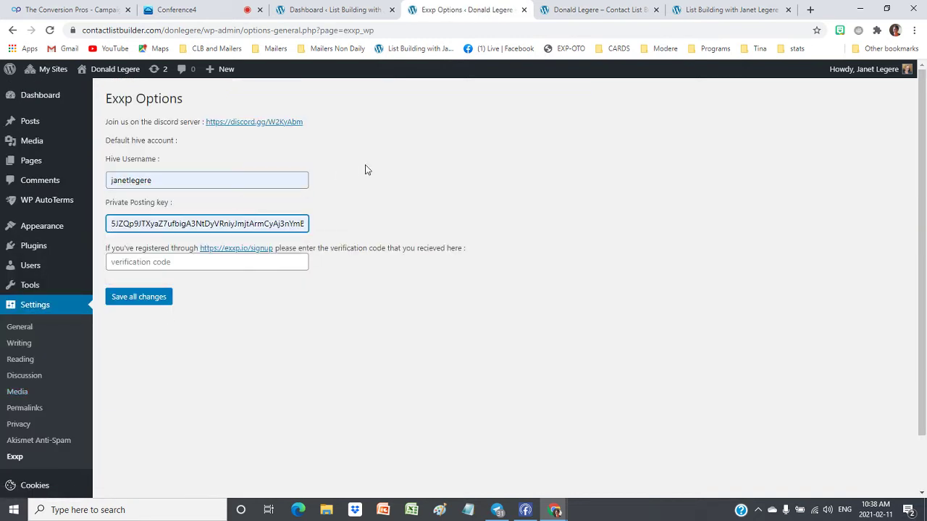
pyautogui.click(136, 301)
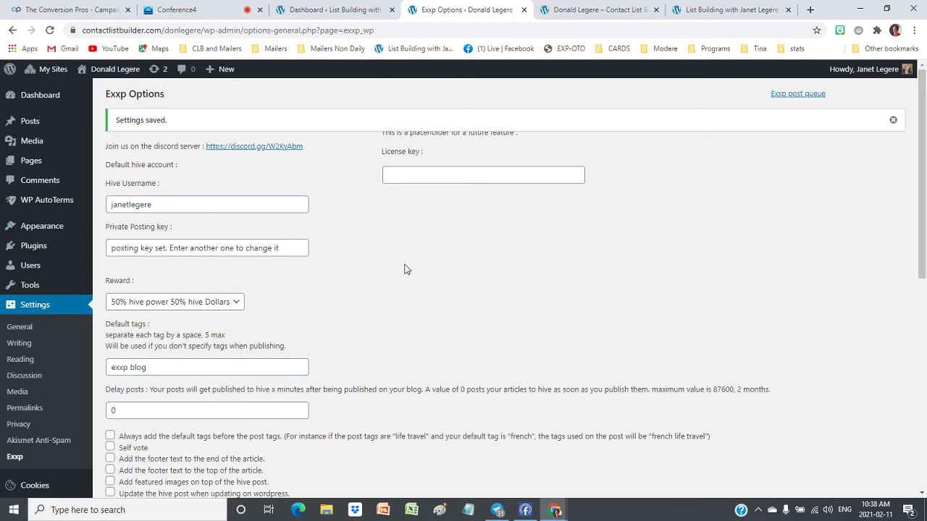
# Check the hive connection status, then switch to the main blog's dashboard
pyautogui.scroll(-6, 406, 269)
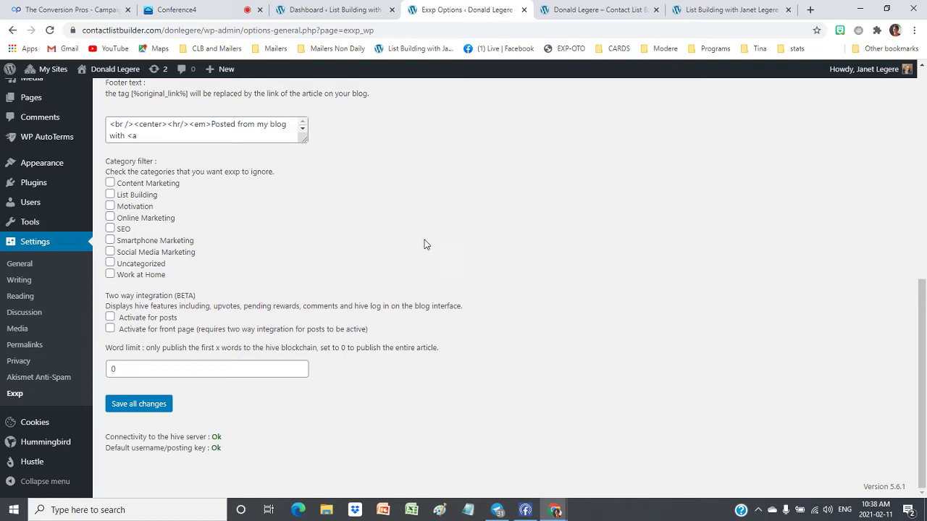
pyautogui.scroll(2, 536, 139)
pyautogui.scroll(1, 537, 152)
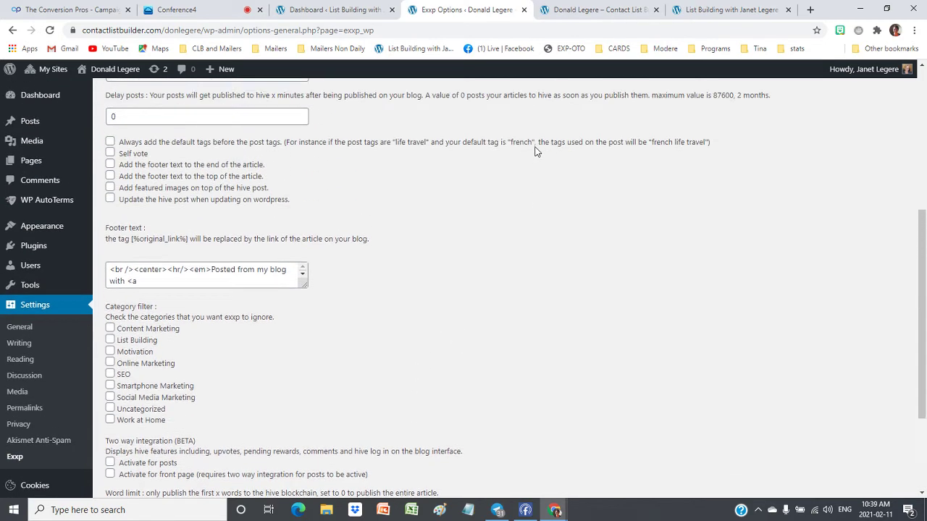
pyautogui.click(333, 10)
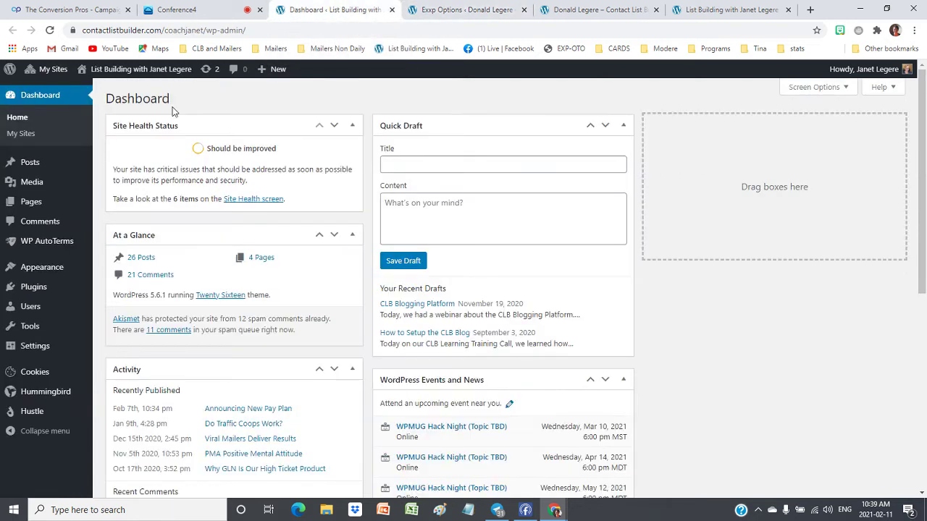
# Open the administrator's profile from the blog's Users list and scroll to the Hive settings
pyautogui.moveTo(30, 310)
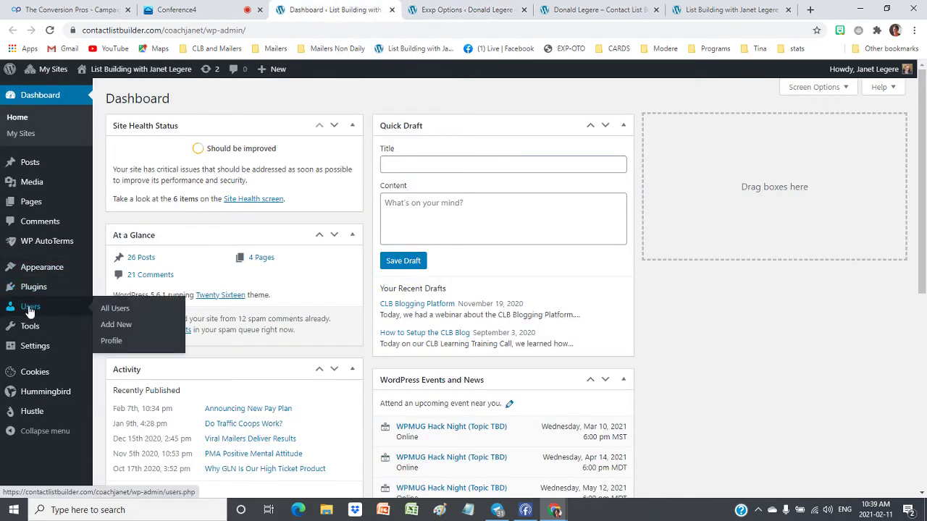
pyautogui.click(114, 308)
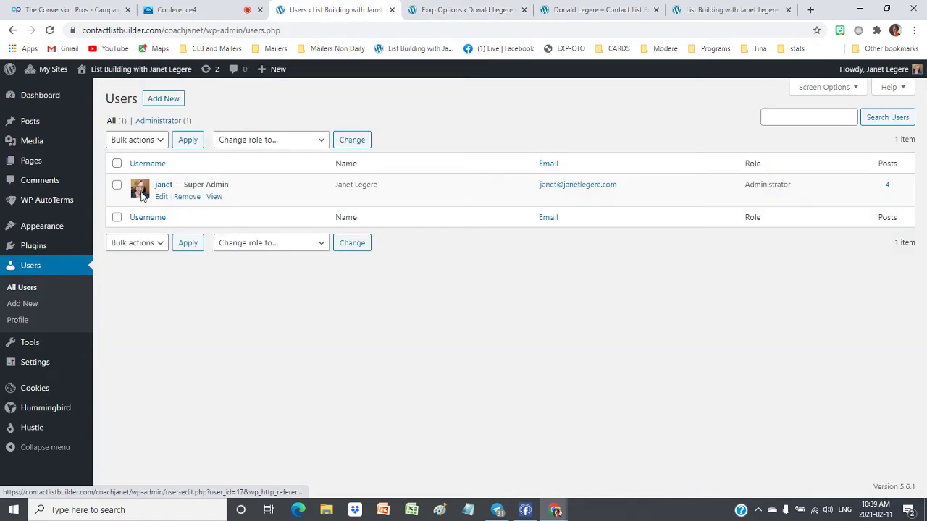
pyautogui.click(161, 197)
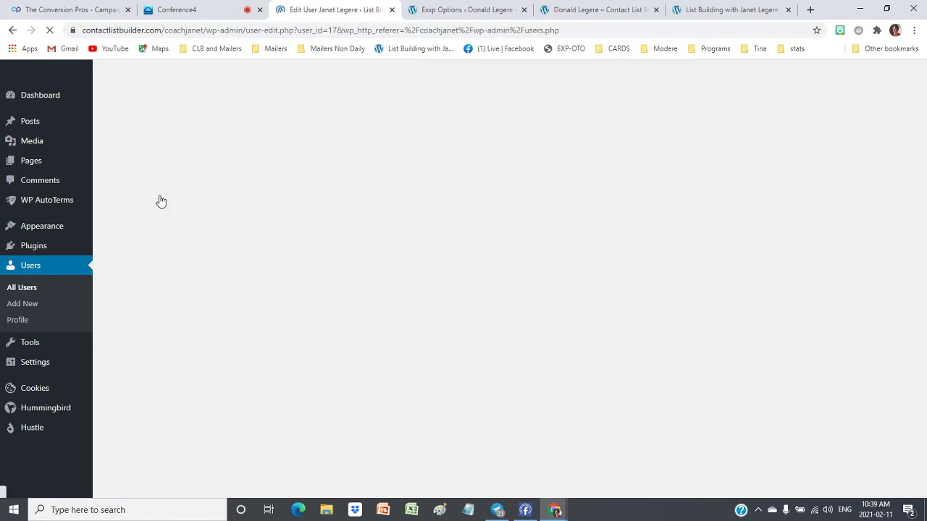
pyautogui.scroll(-8, 477, 199)
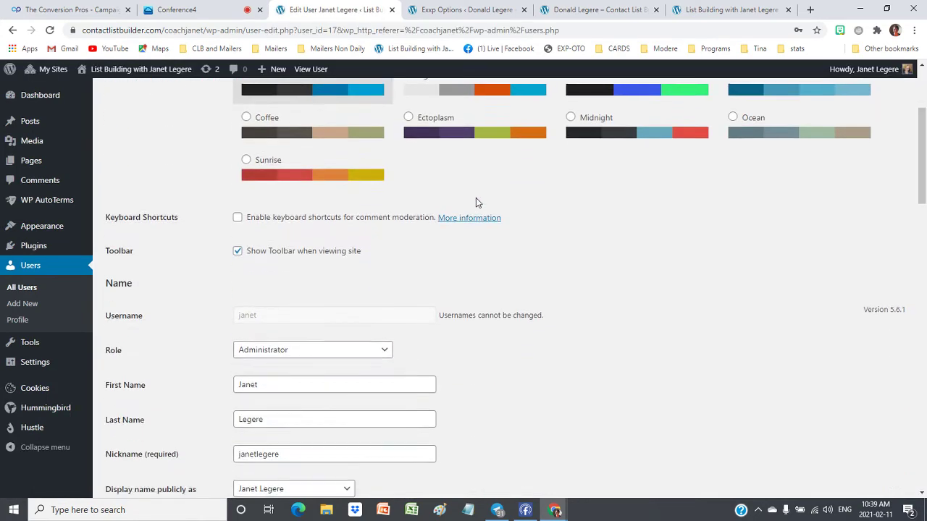
pyautogui.scroll(-6, 476, 204)
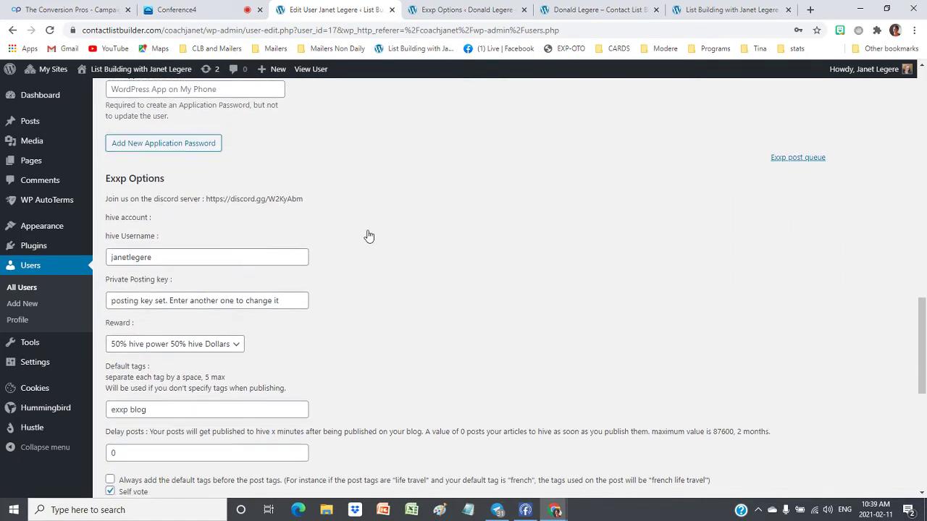
pyautogui.scroll(-3, 368, 234)
# Replace the default tags with ctptalk, ctp, clblearning, the author's name and list building, then Update User
pyautogui.tripleClick(108, 235)
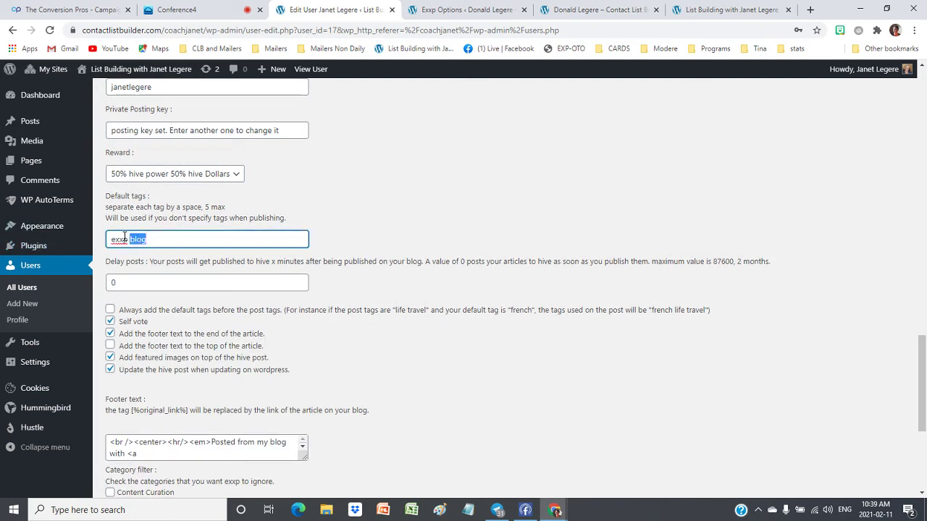
pyautogui.press('BackSpace')
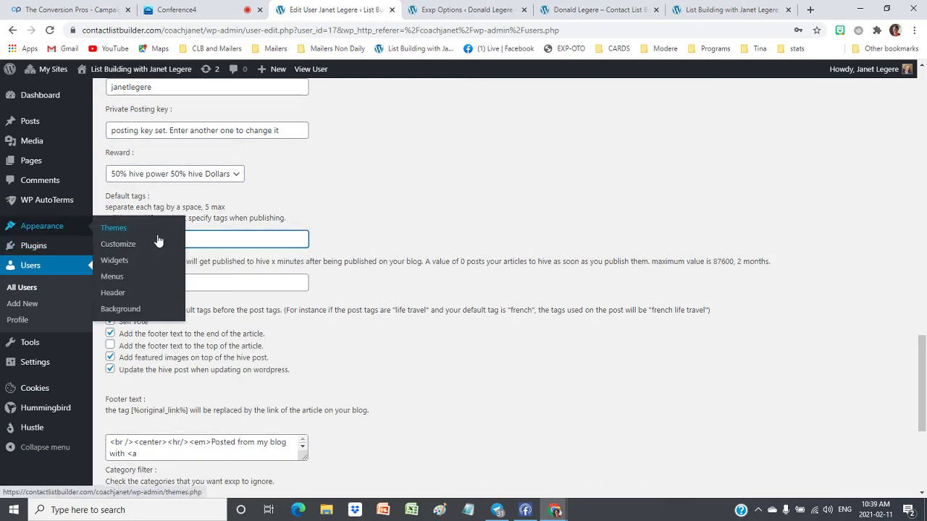
pyautogui.write('ctp')
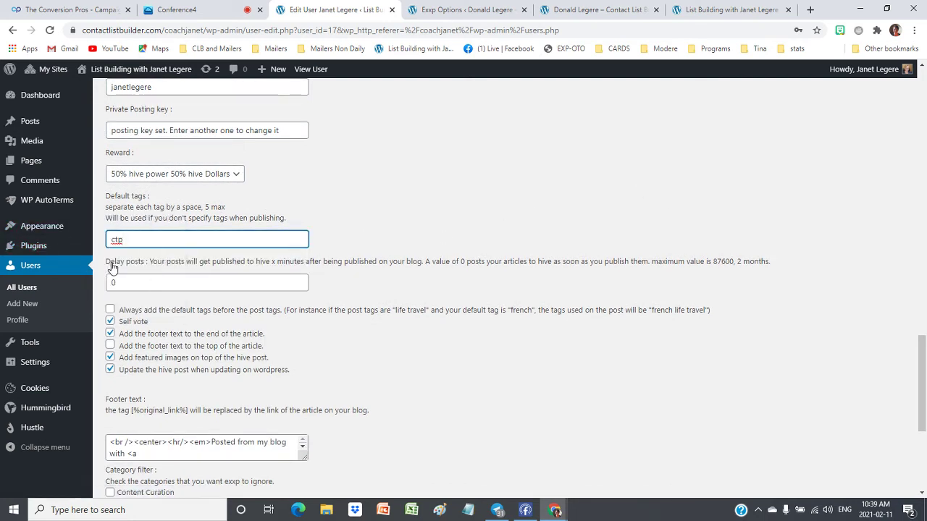
pyautogui.write('talk, ctp')
pyautogui.write('.')
pyautogui.write(' cle')
pyautogui.press('BackSpace')
pyautogui.write('blearning,')
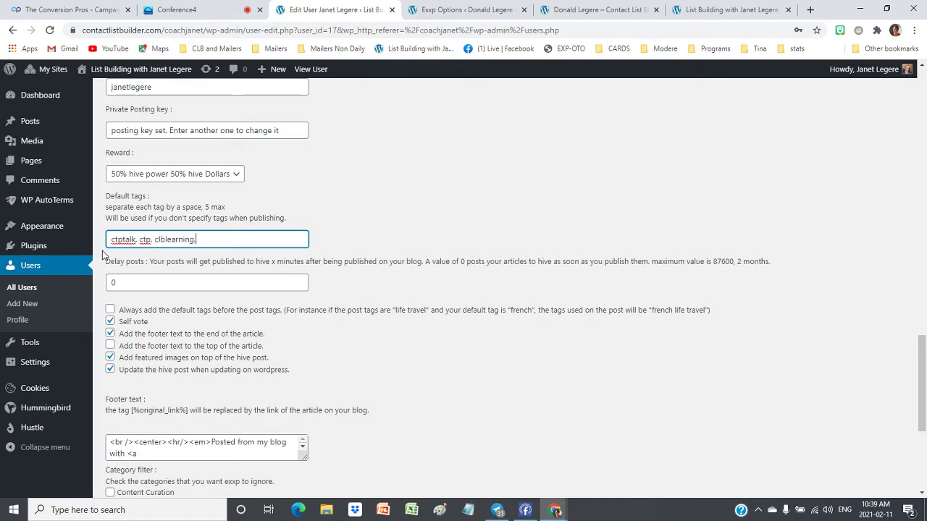
pyautogui.write(' janetllegere, list building')
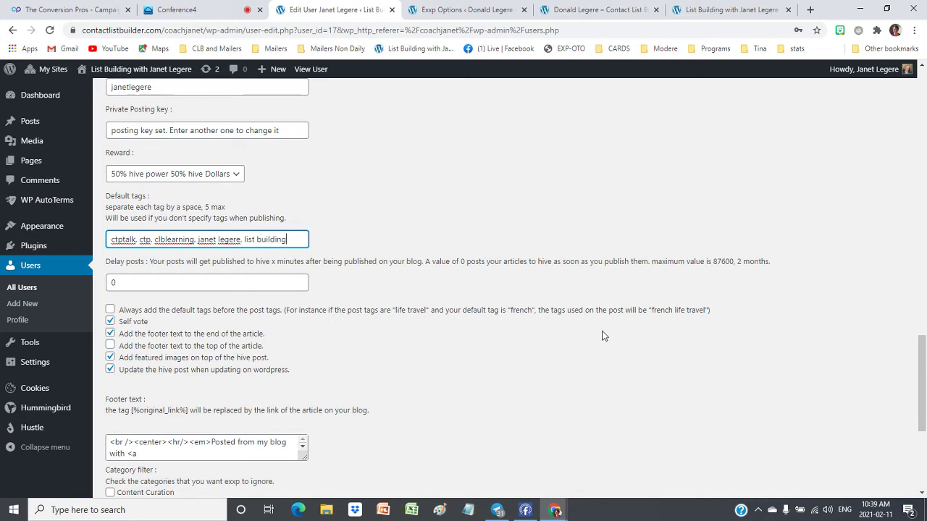
pyautogui.moveTo(154, 240); pyautogui.dragTo(108, 242)
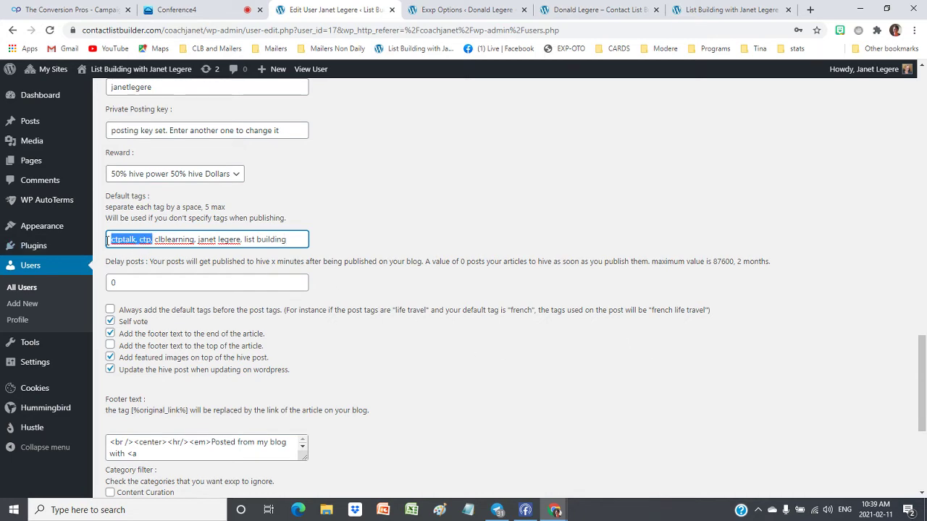
pyautogui.click(441, 245)
pyautogui.scroll(-5, 463, 239)
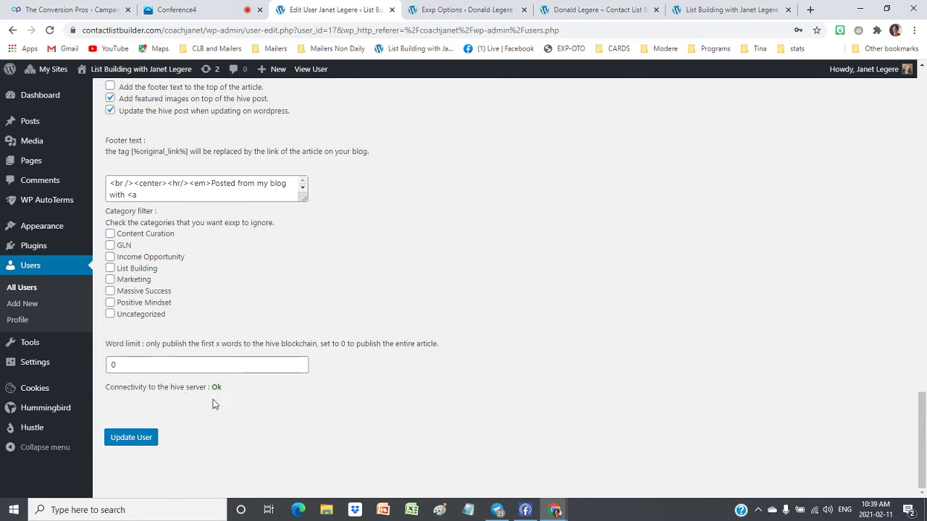
pyautogui.click(131, 440)
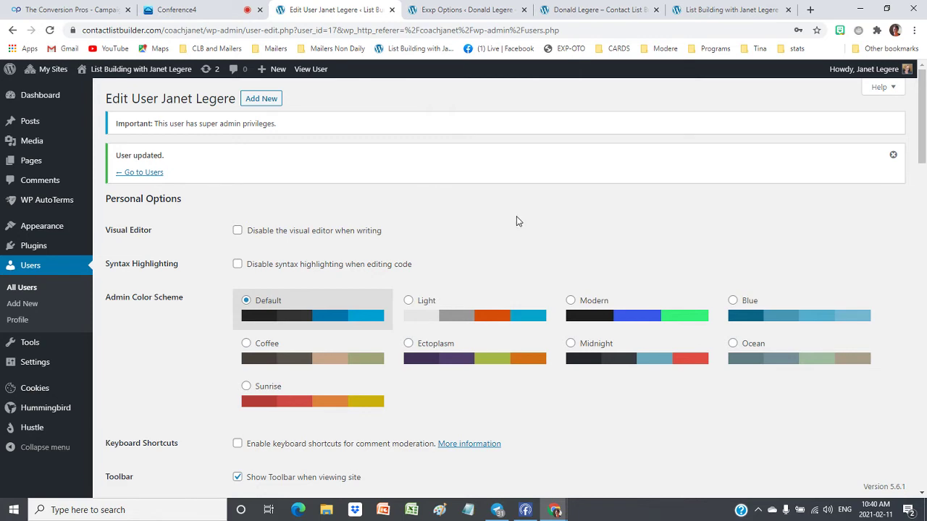
# Create a new post via Posts > Add New and review its Public, publish-immediately settings
pyautogui.click(29, 123)
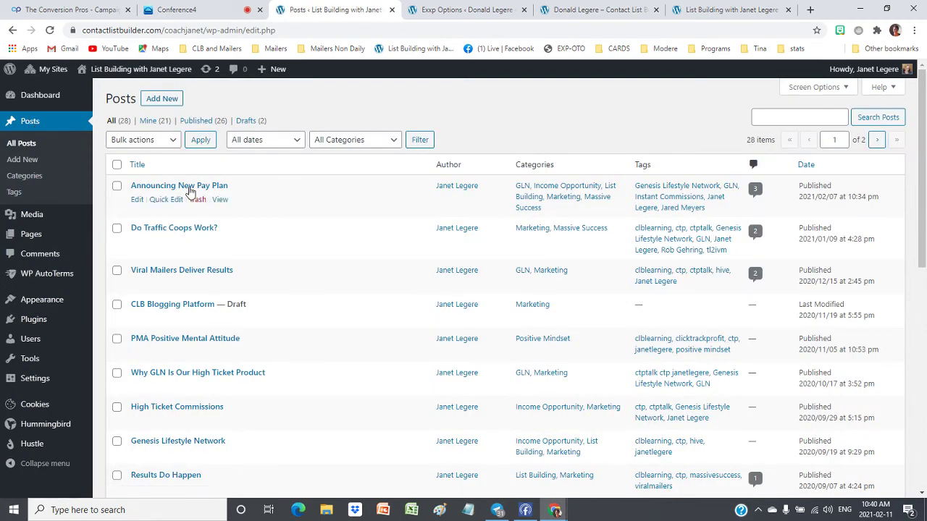
pyautogui.click(156, 98)
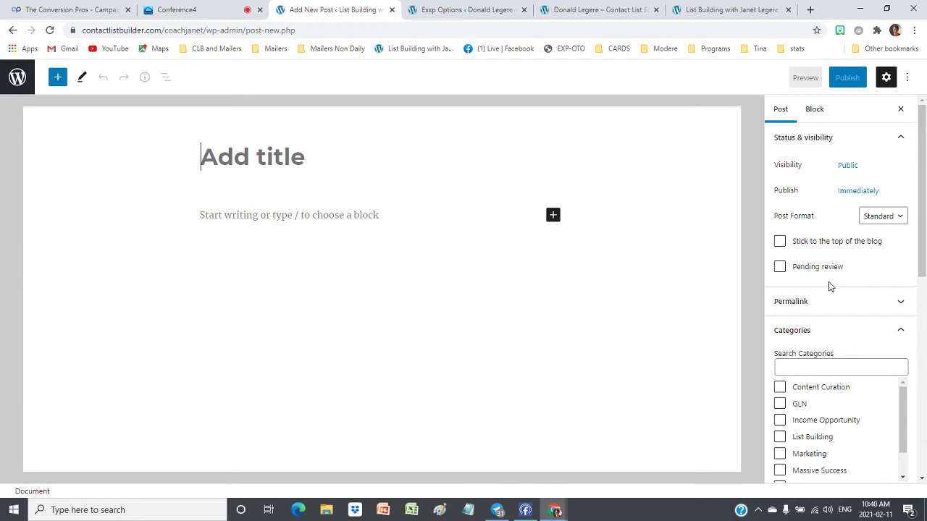
pyautogui.scroll(-4, 833, 304)
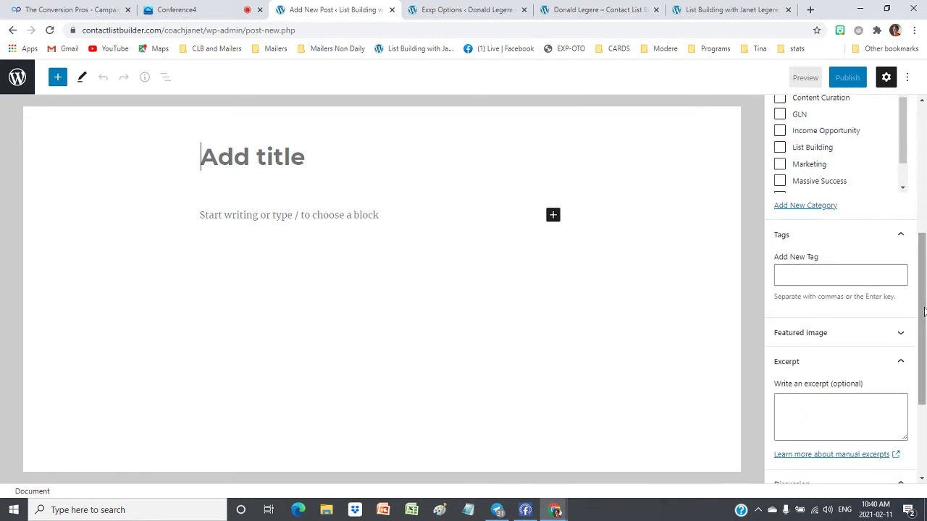
pyautogui.scroll(-3, 924, 311)
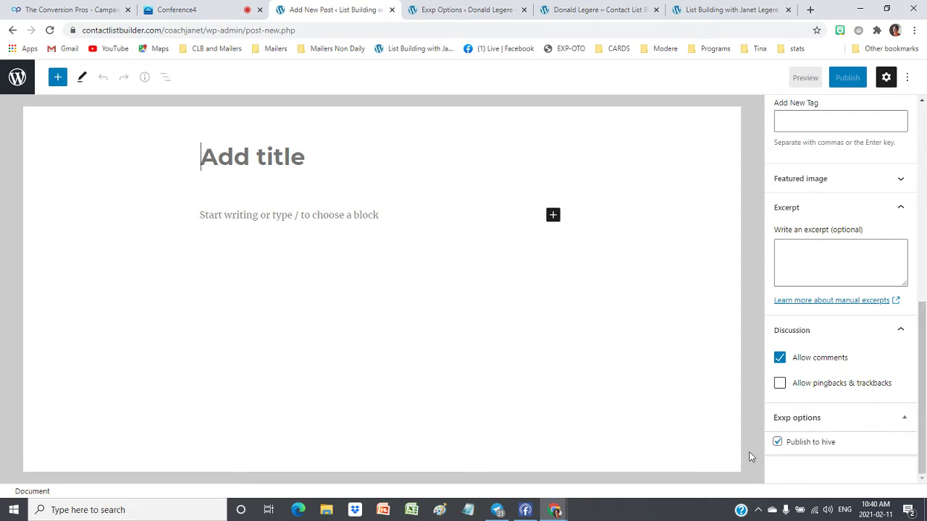
pyautogui.scroll(4, 918, 232)
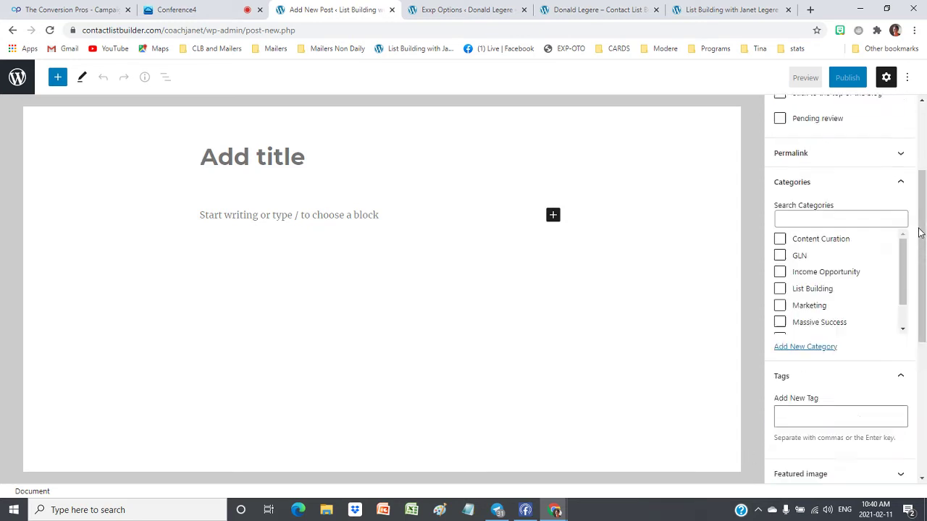
pyautogui.scroll(3, 919, 232)
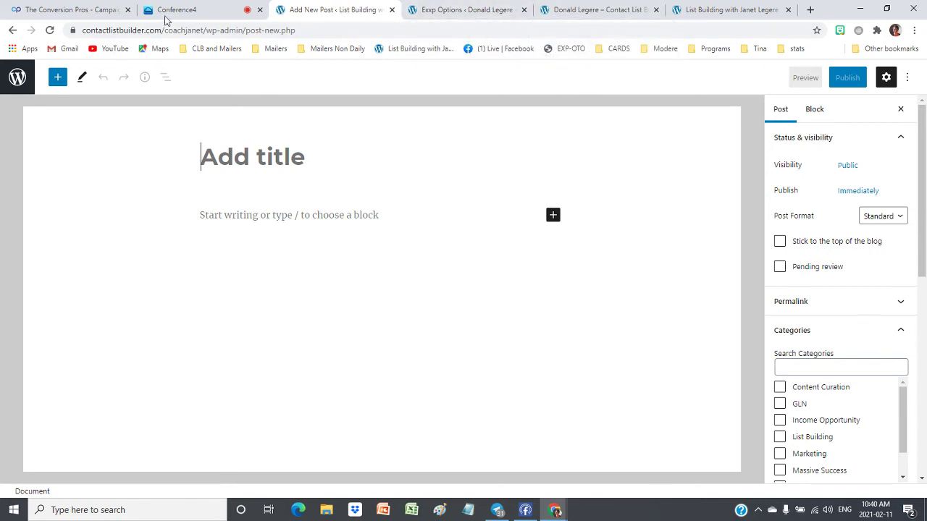
# Switch to the Conference4 meeting tab, then open a fresh browser tab
pyautogui.click(171, 10)
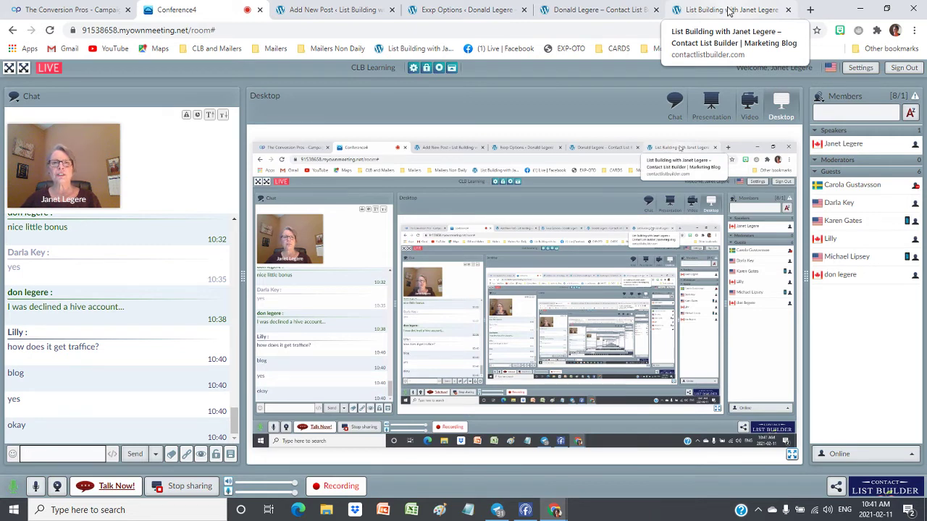
pyautogui.click(811, 11)
pyautogui.write('hiv')
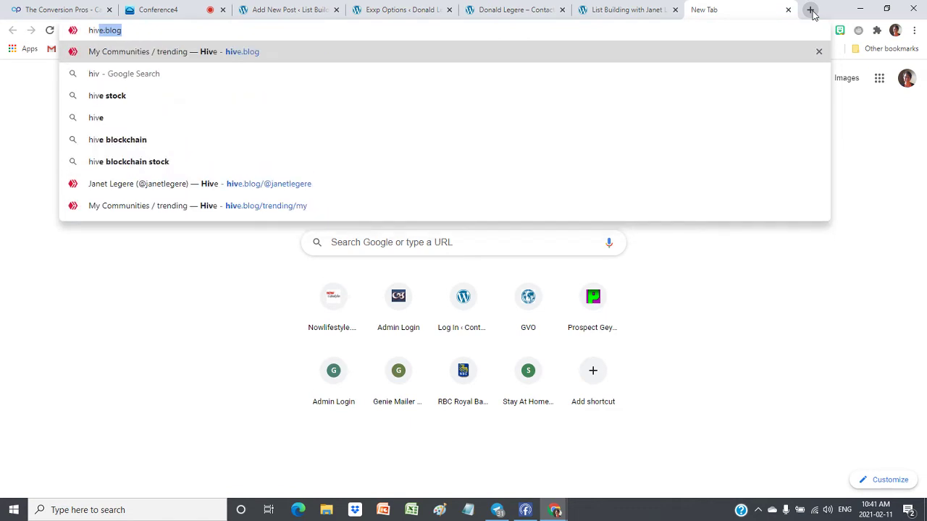
pyautogui.press('Return')
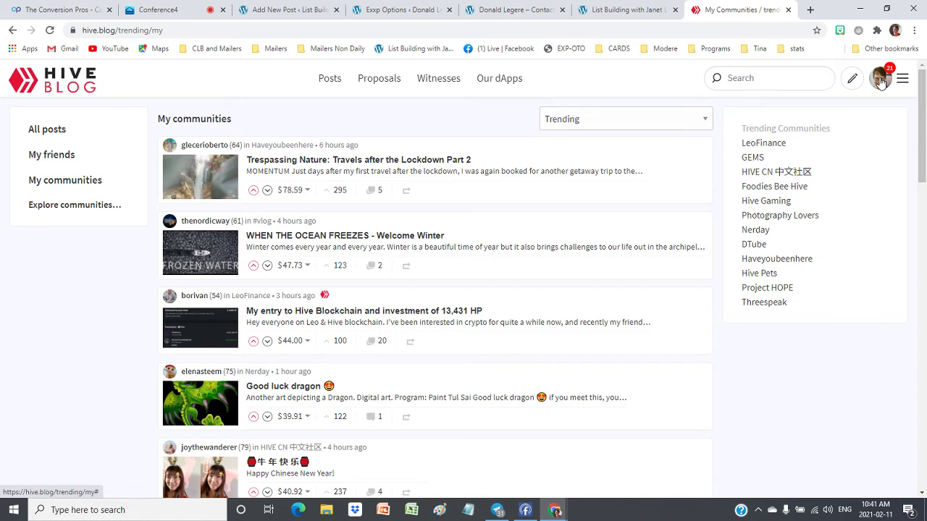
pyautogui.click(881, 82)
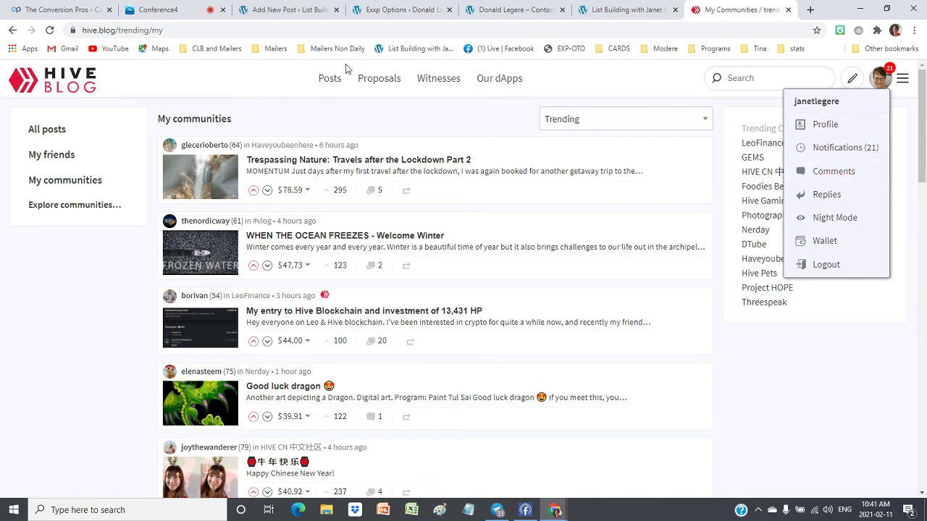
pyautogui.moveTo(165, 30); pyautogui.dragTo(114, 34)
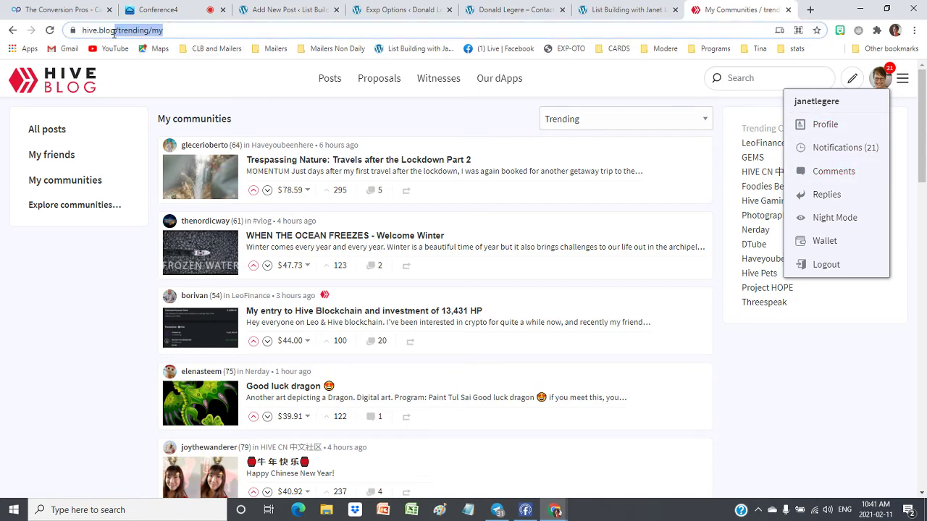
pyautogui.write('@janetle')
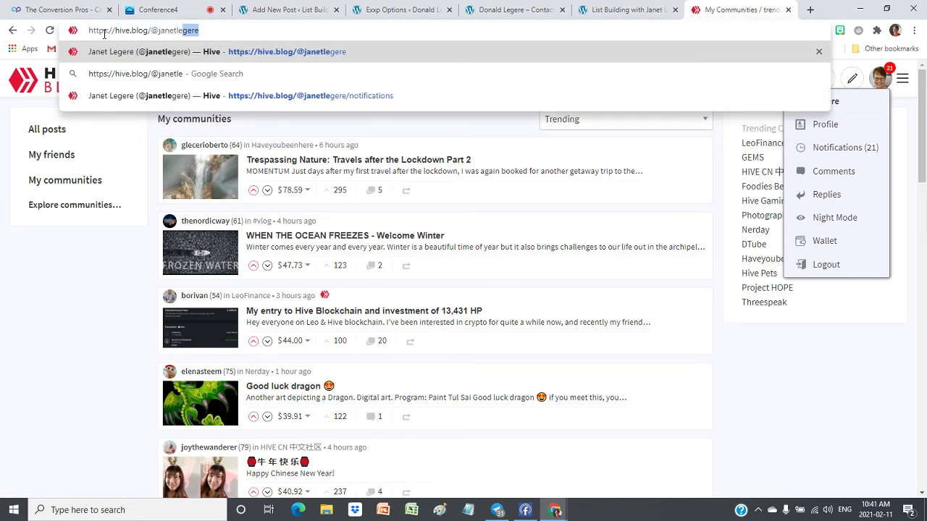
pyautogui.press('Return')
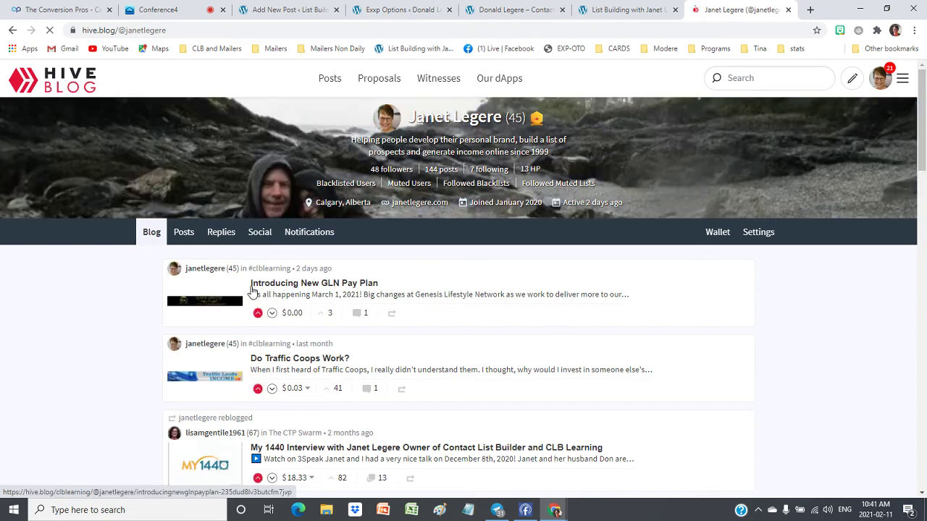
# Open the 'Introducing New GLN Pay Plan' post and scroll through it to the tags and comments
pyautogui.click(319, 287)
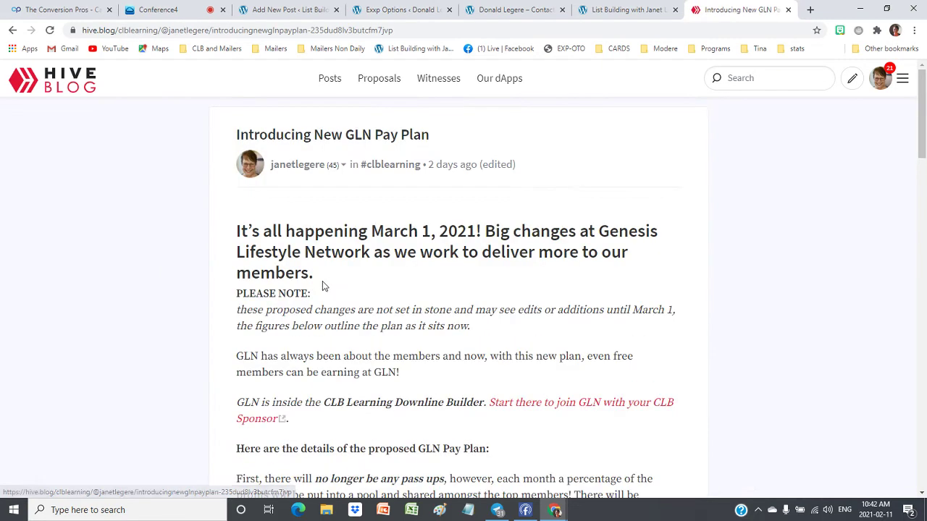
pyautogui.scroll(-5, 641, 255)
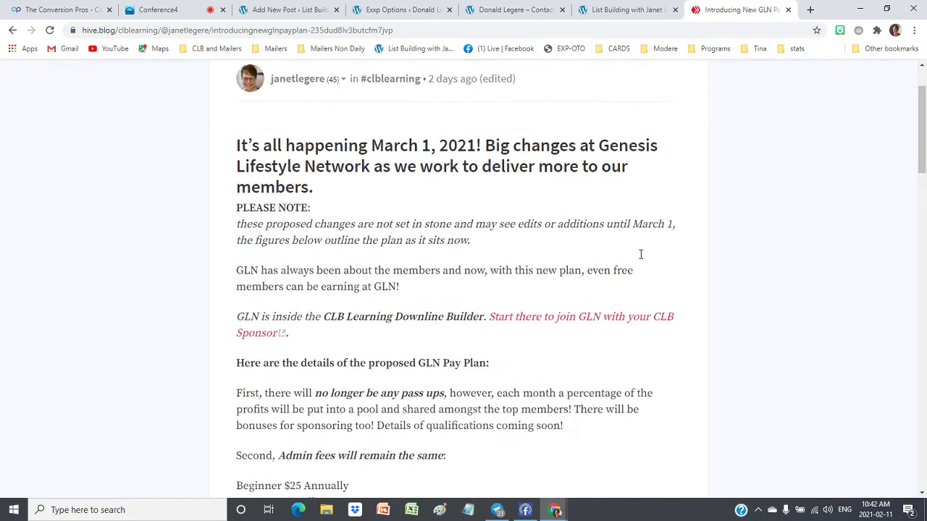
pyautogui.scroll(-20, 640, 255)
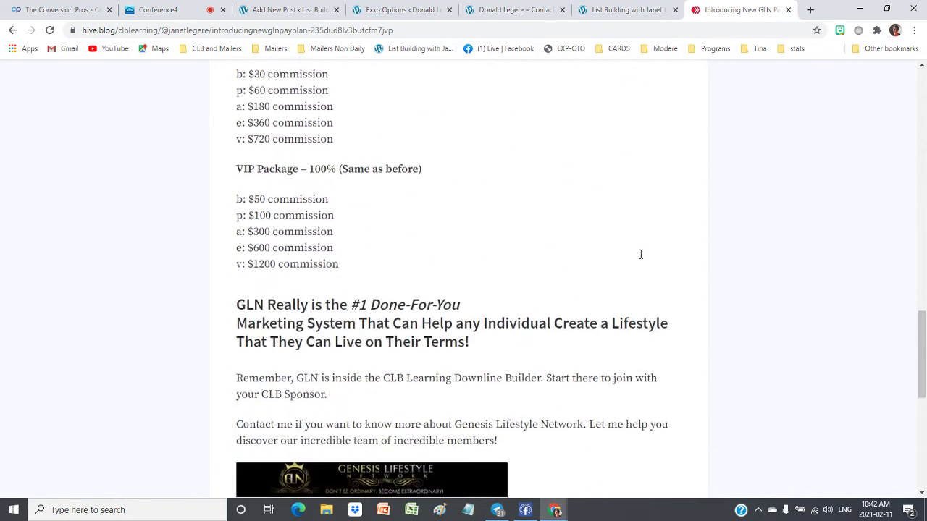
pyautogui.scroll(-1, 641, 258)
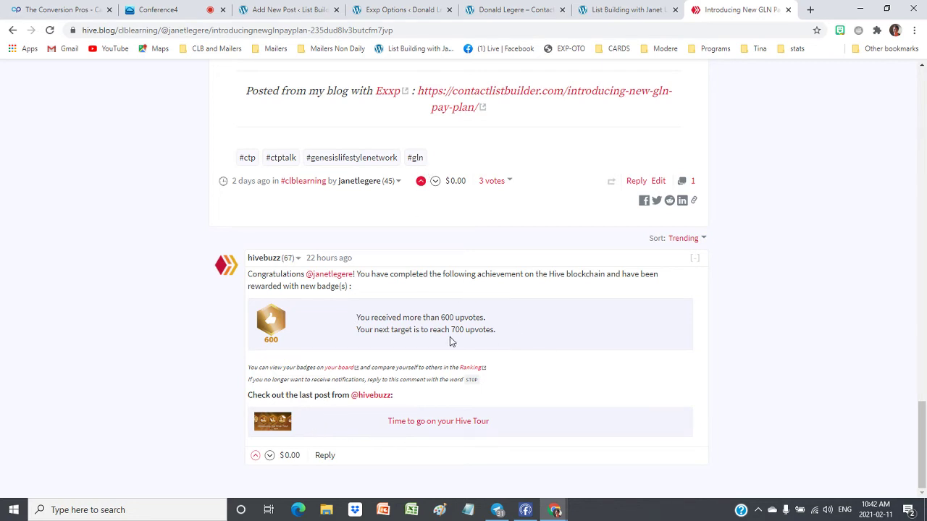
pyautogui.scroll(15, 455, 340)
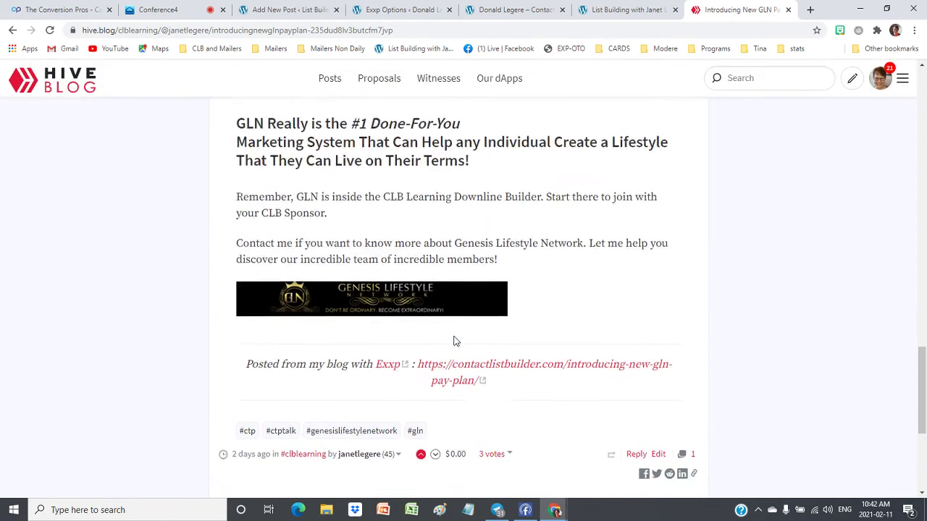
pyautogui.scroll(10, 739, 298)
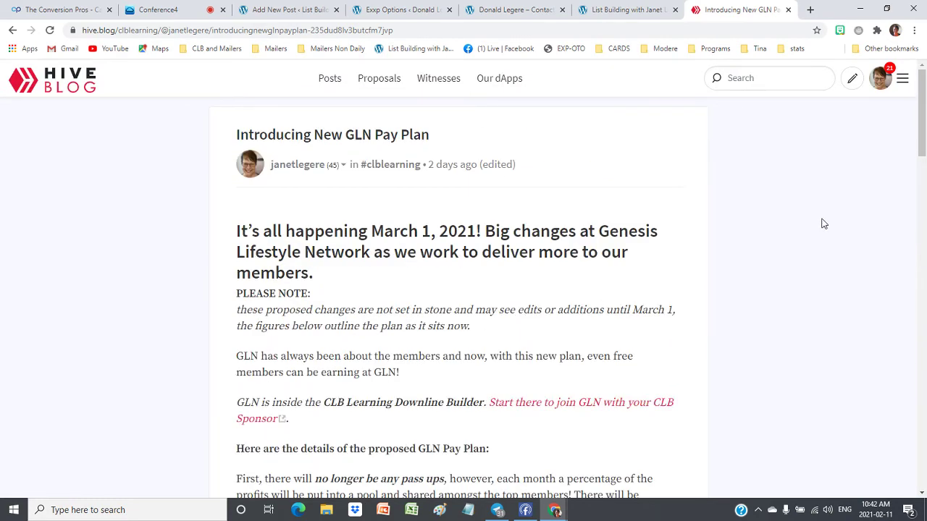
pyautogui.scroll(-1, 709, 173)
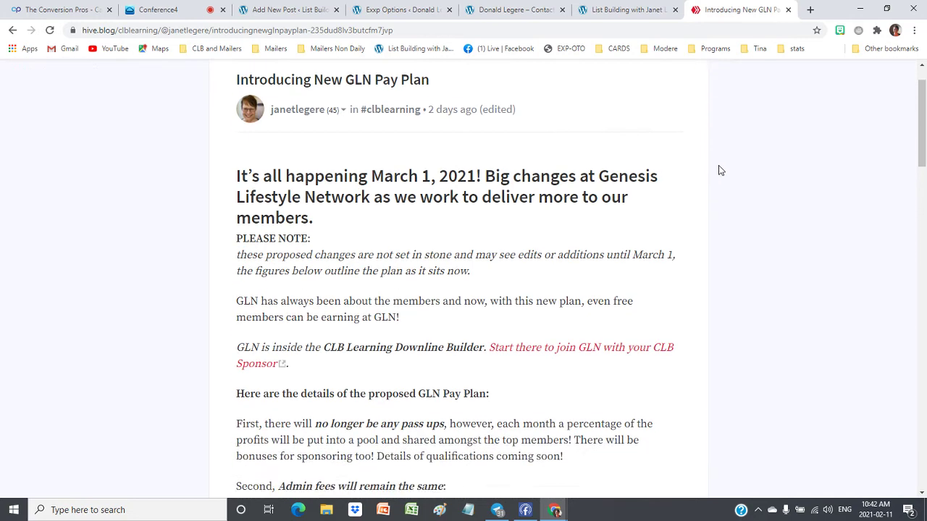
pyautogui.scroll(3, 721, 170)
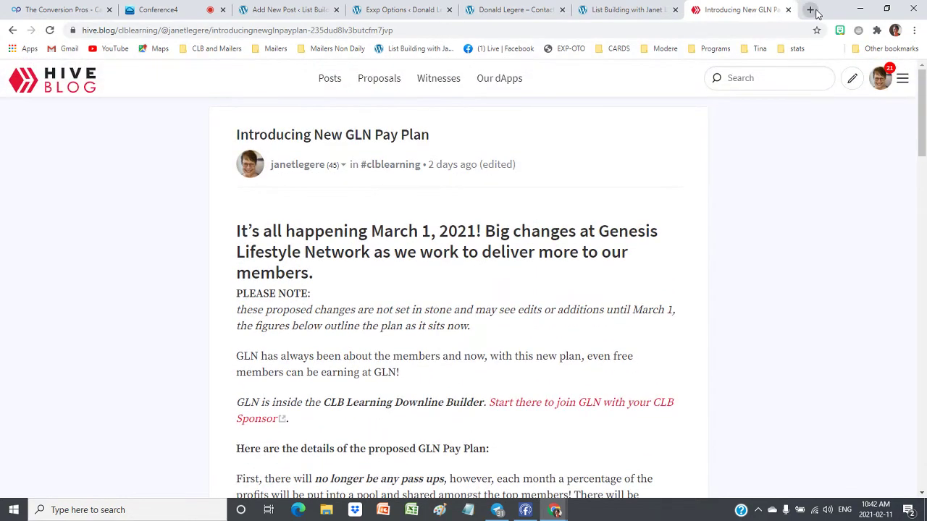
pyautogui.click(811, 10)
# Load the author's CTPtalk profile and try a 100% upvote on the GLN Pay Plan post, dismissing the login prompt
pyautogui.write('ct')
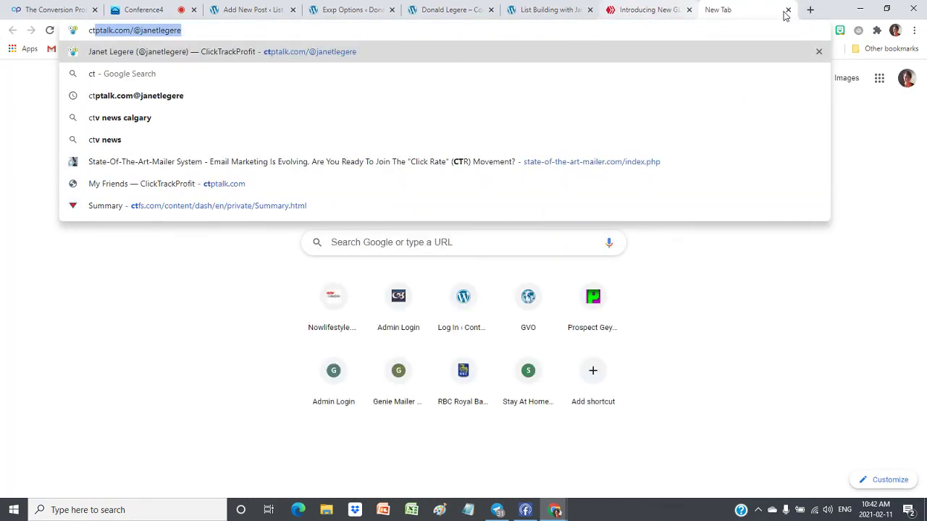
pyautogui.press('Return')
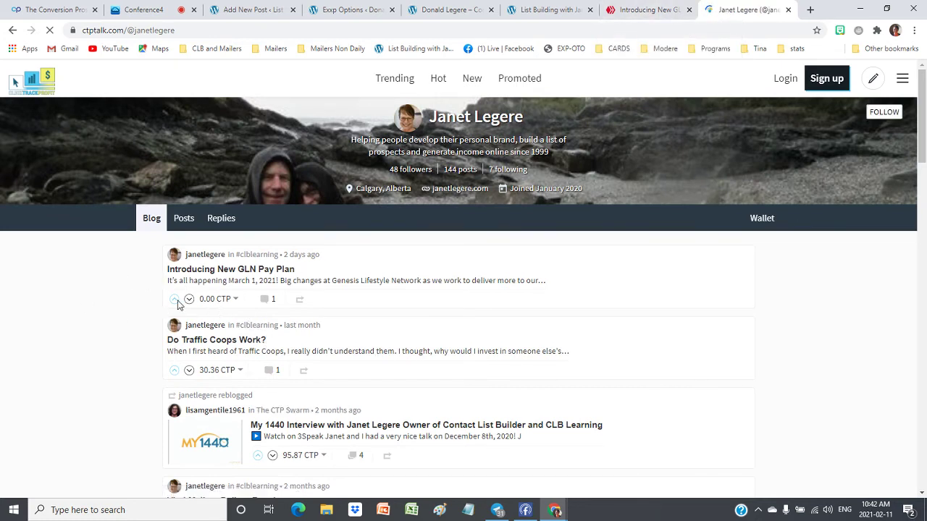
pyautogui.click(175, 300)
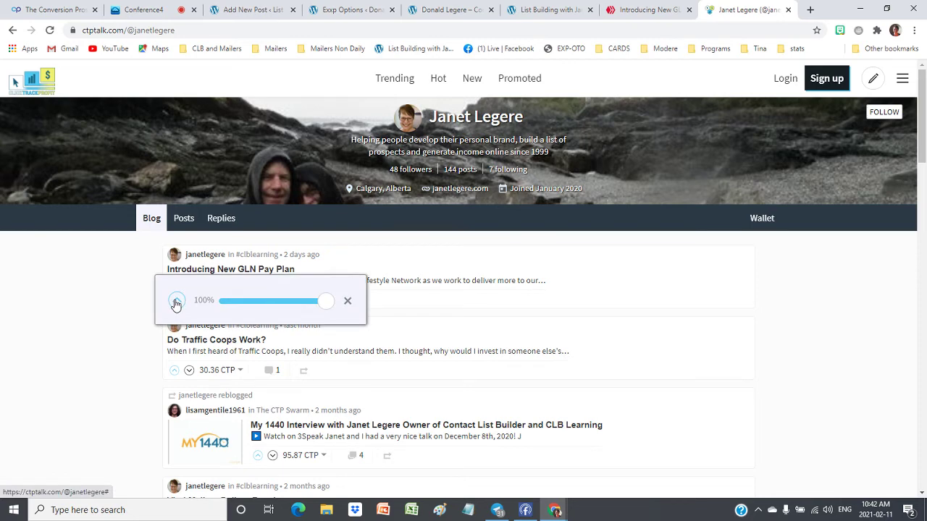
pyautogui.click(176, 301)
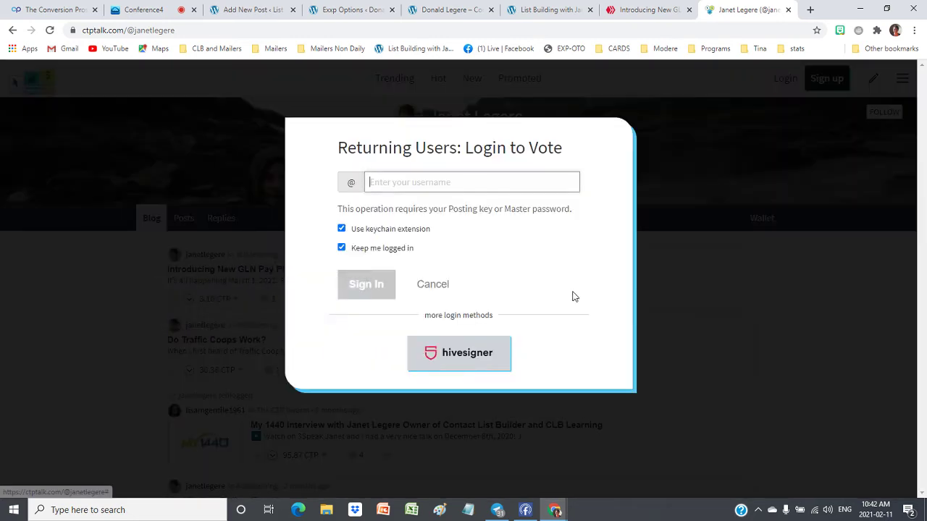
pyautogui.click(733, 335)
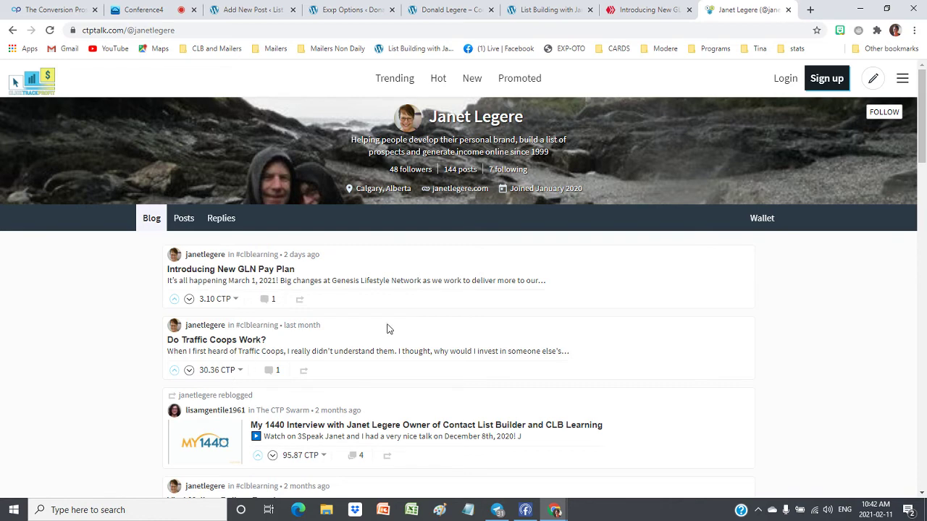
# Scroll through the author's blog list, then return to the Introducing New GLN Pay Plan post
pyautogui.scroll(-2, 391, 327)
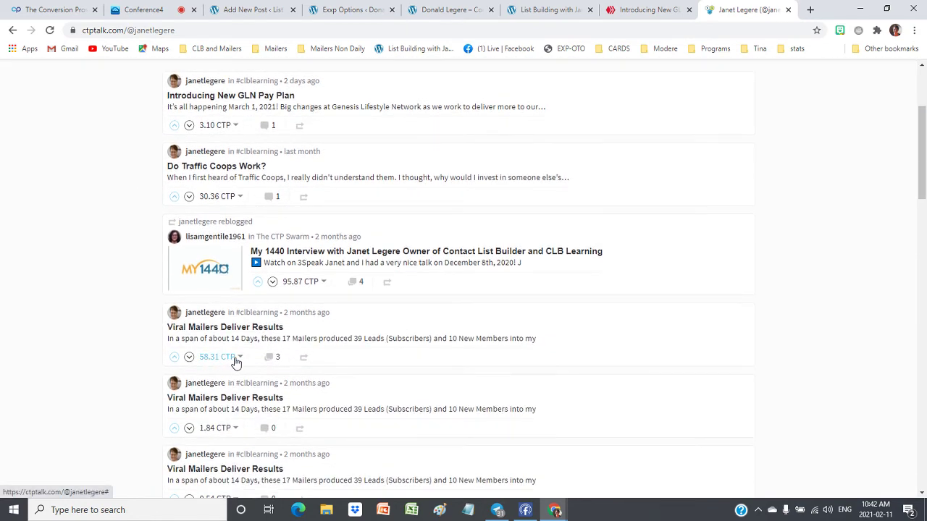
pyautogui.scroll(-3, 530, 238)
pyautogui.scroll(5, 530, 238)
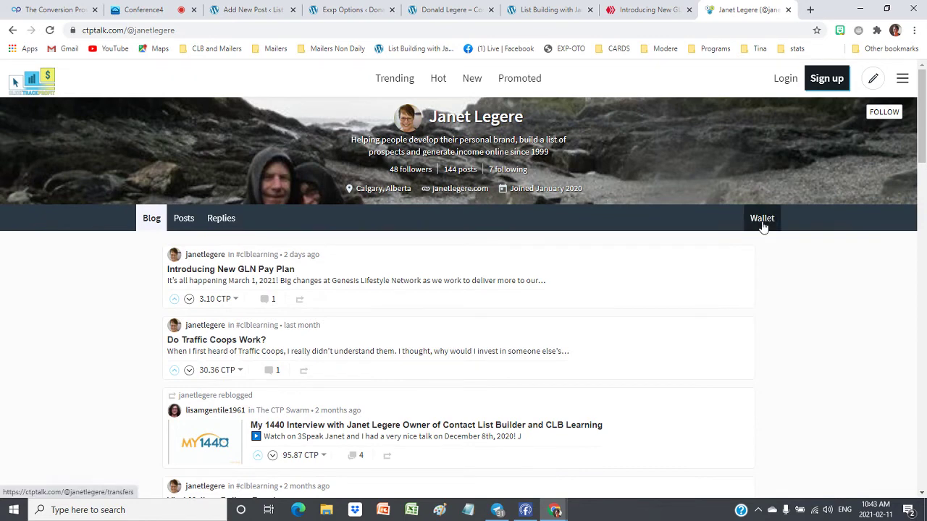
pyautogui.click(634, 11)
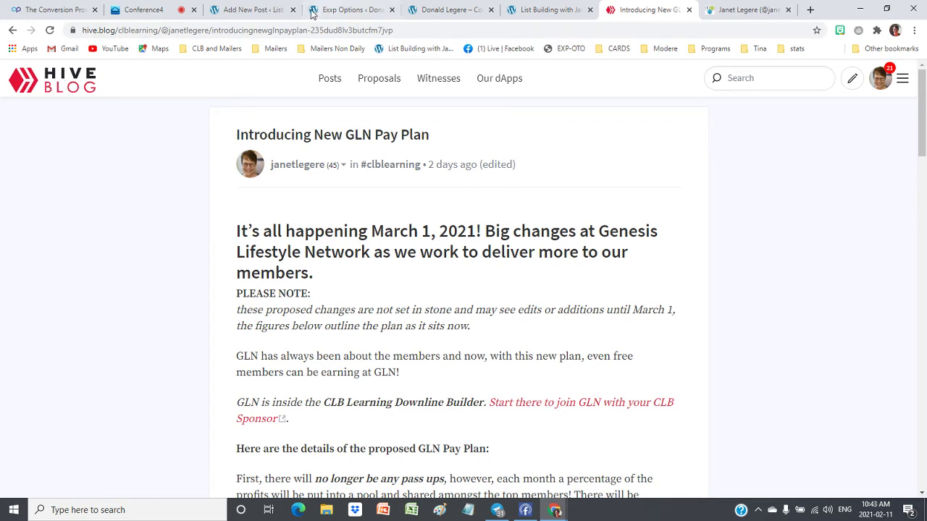
# Trim the List Building blog address to contactlistbuilder.com and load the main site
pyautogui.click(532, 10)
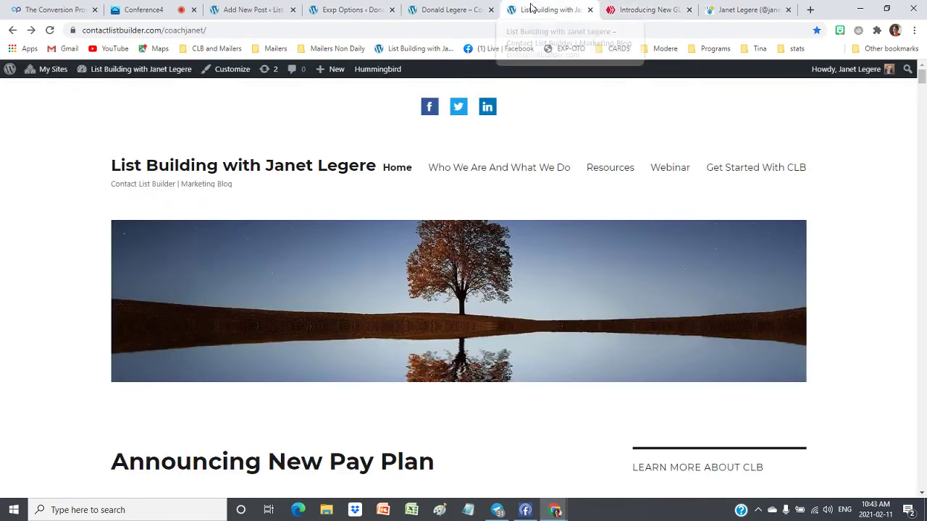
pyautogui.moveTo(237, 30); pyautogui.dragTo(165, 30)
pyautogui.press('BackSpace')
pyautogui.press('Return')
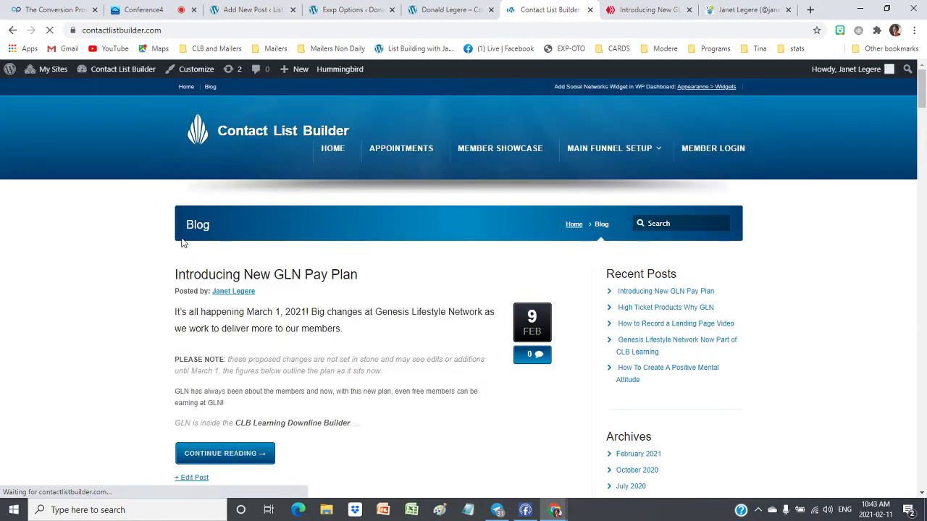
# Read the Introducing New GLN Pay Plan post, then go back to the Hive.blog and CTPtalk tabs
pyautogui.scroll(-1, 224, 239)
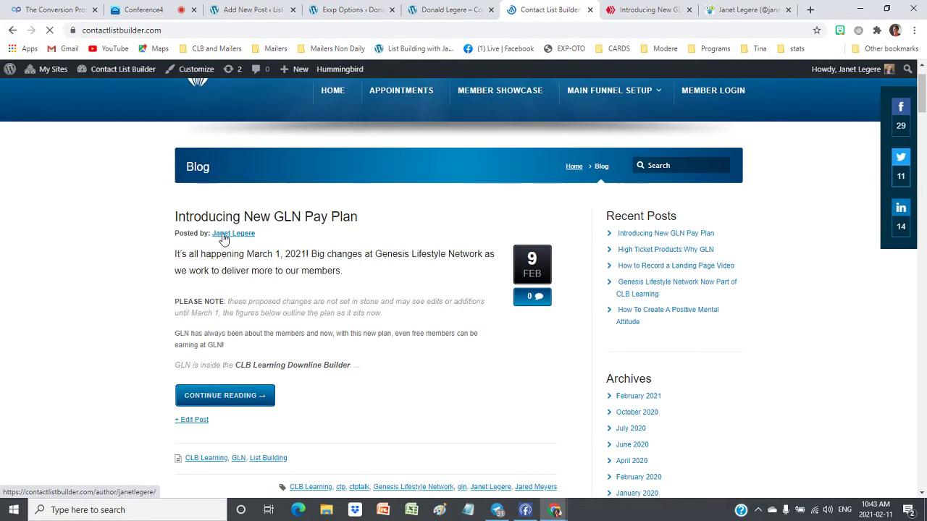
pyautogui.click(268, 219)
pyautogui.scroll(-2, 368, 273)
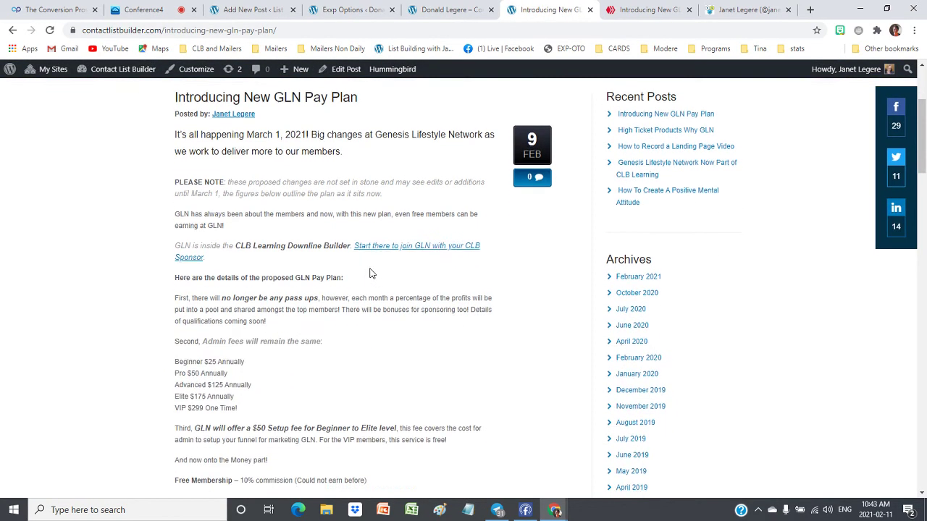
pyautogui.scroll(-10, 370, 273)
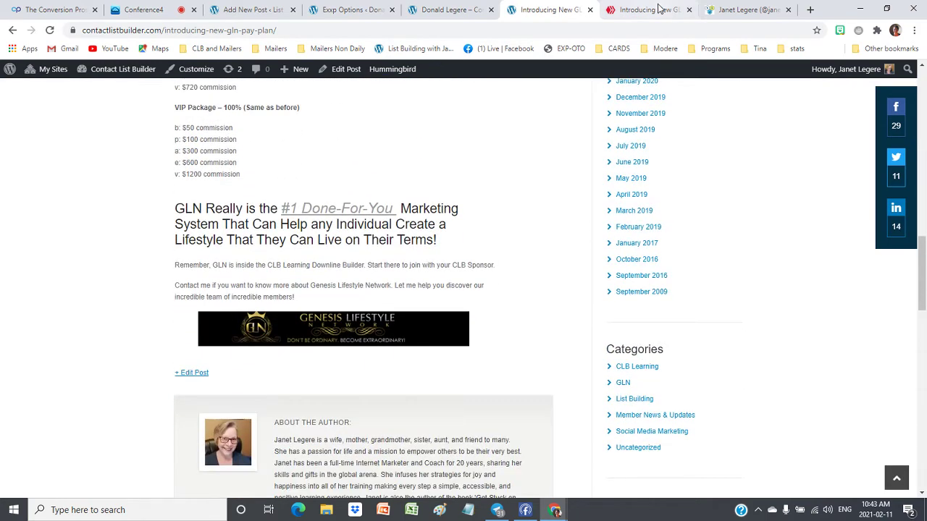
pyautogui.click(659, 9)
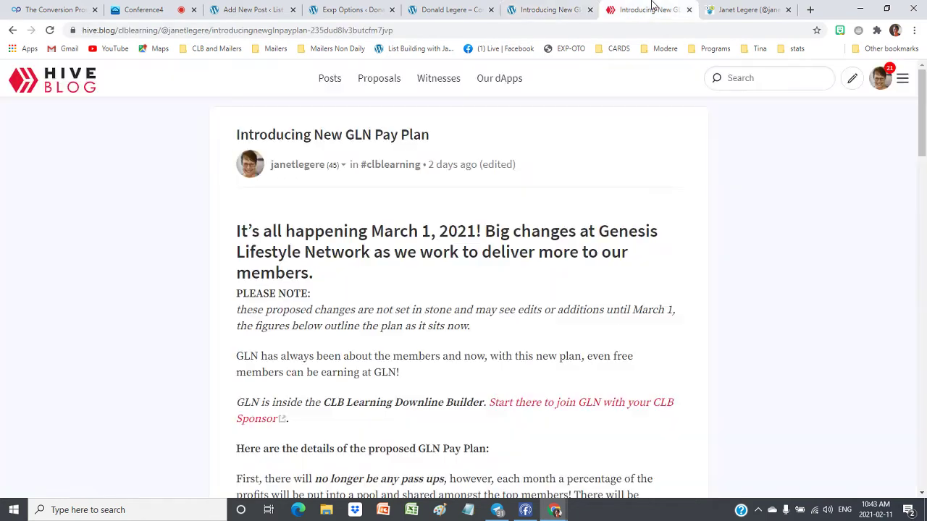
pyautogui.click(738, 9)
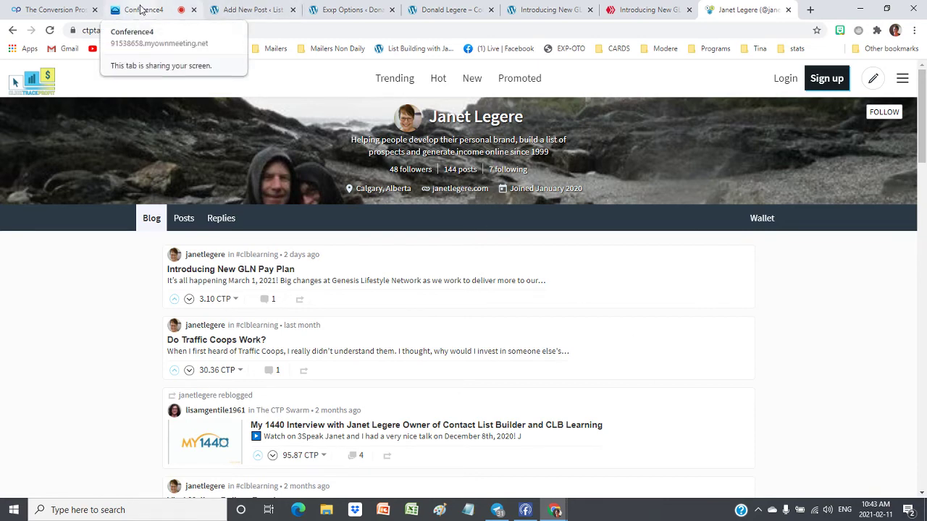
# Check the Conference4 meeting room chat, then return to the Hive.blog pay plan post
pyautogui.click(141, 10)
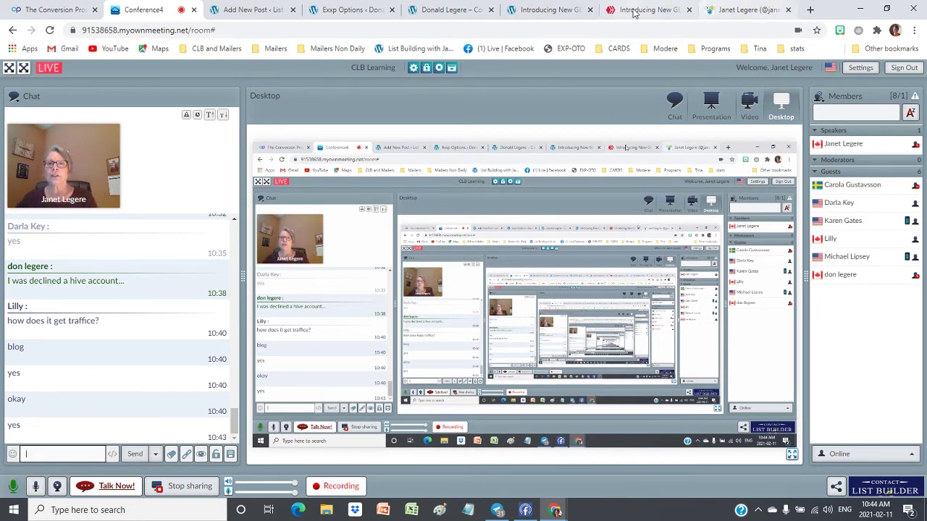
pyautogui.click(660, 9)
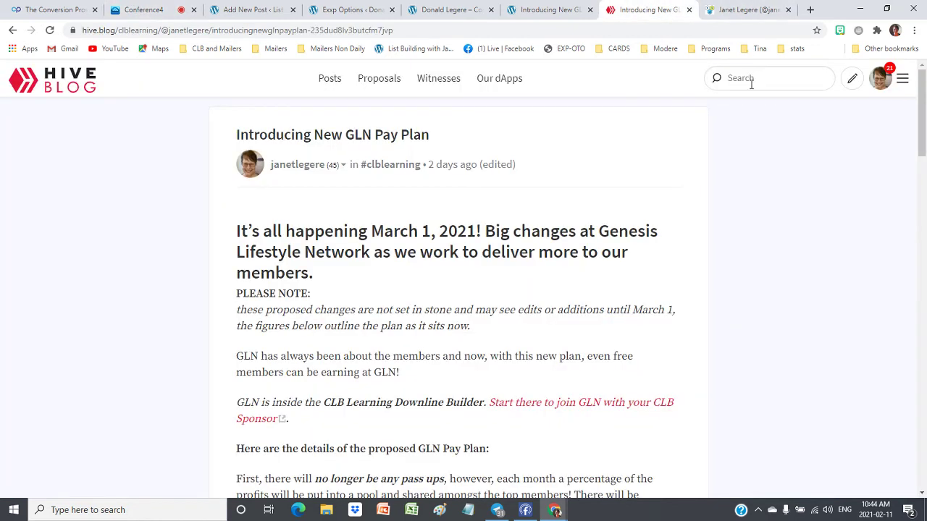
# Log out of Hive.blog and open the Hive signup page
pyautogui.click(890, 88)
pyautogui.click(835, 266)
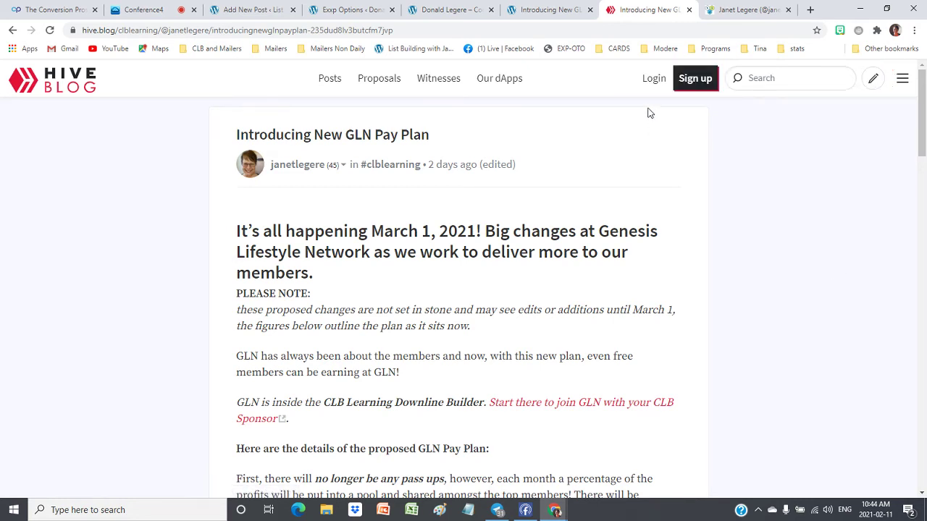
pyautogui.click(693, 81)
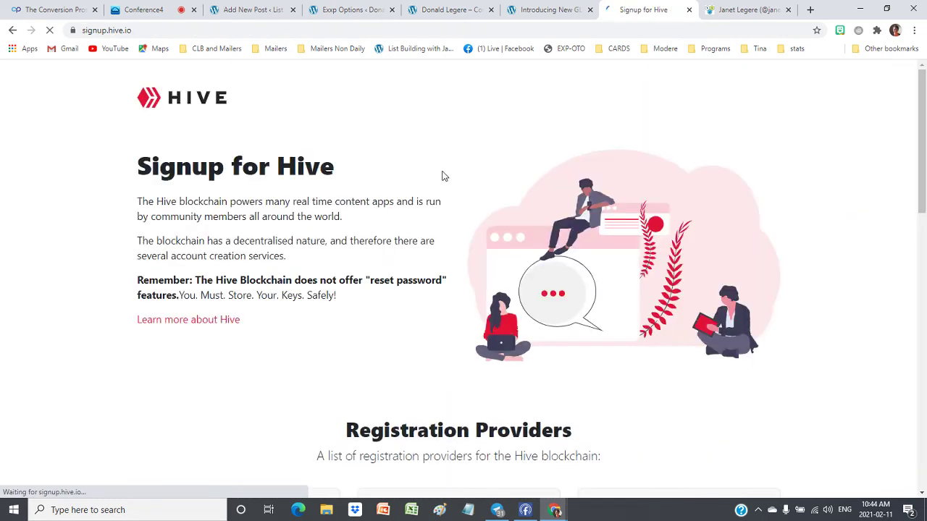
# Scroll through the registration providers, such as Ecency, HiveOnboard and 3Speak
pyautogui.scroll(-1, 294, 190)
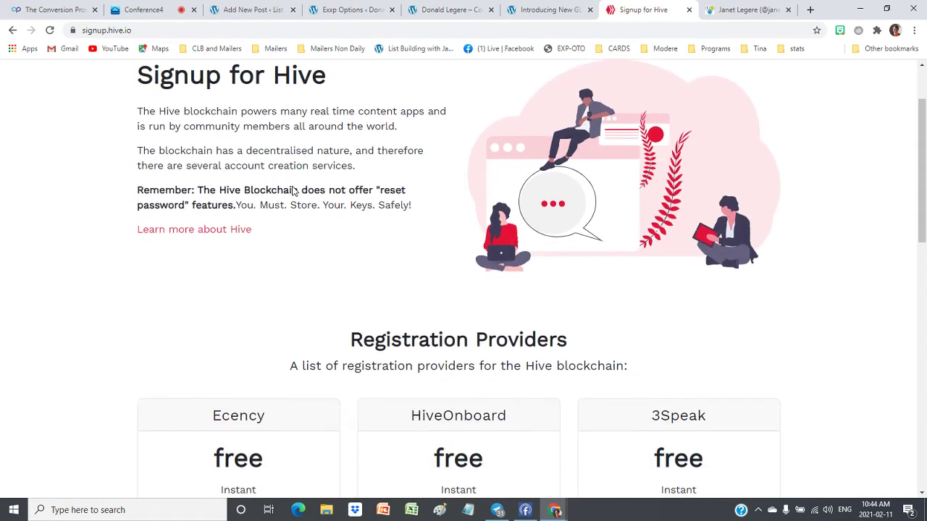
pyautogui.scroll(-1, 294, 191)
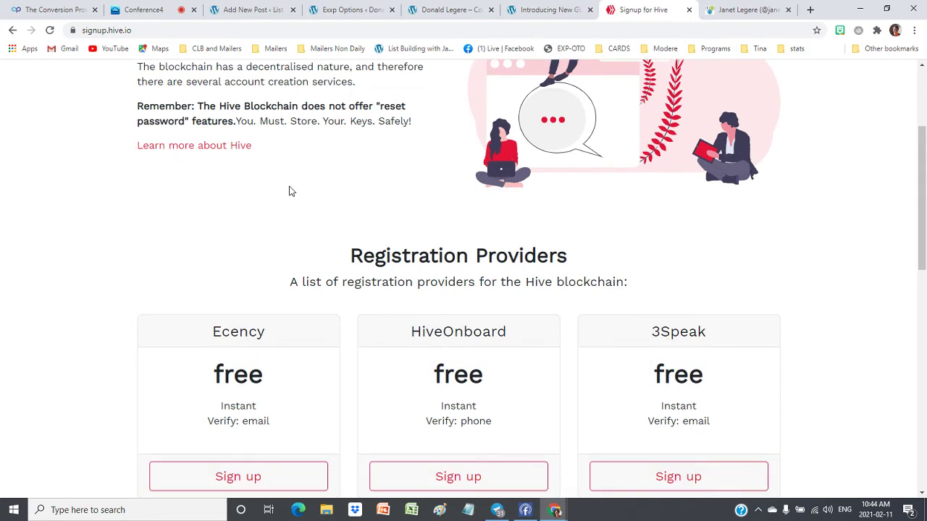
pyautogui.scroll(-2, 289, 190)
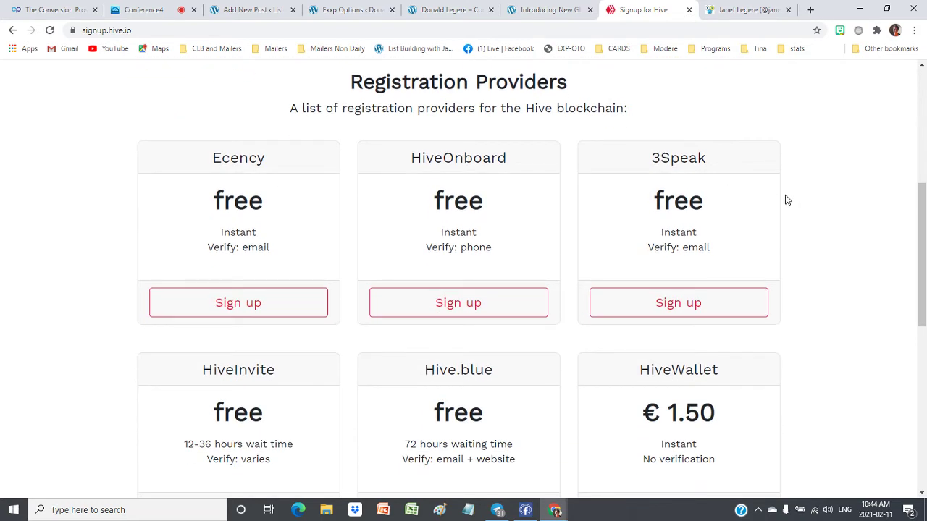
pyautogui.scroll(-4, 787, 200)
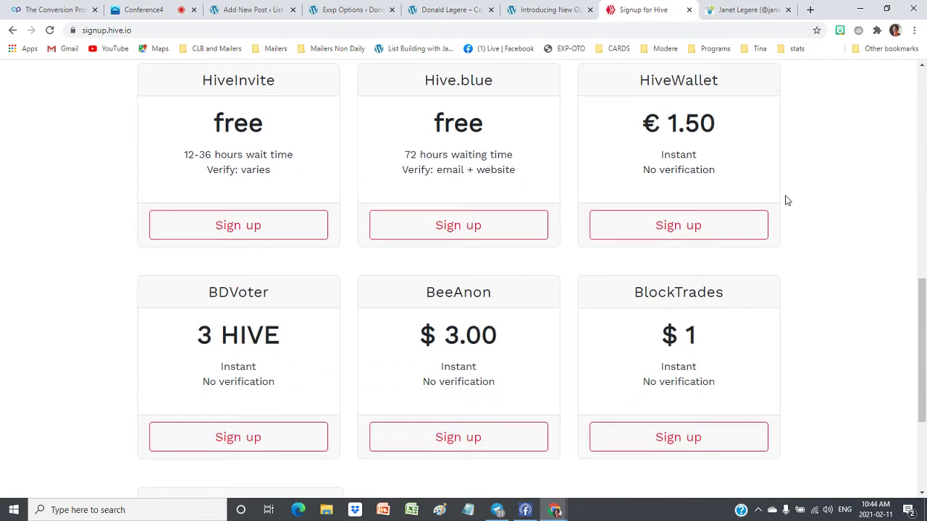
pyautogui.scroll(2, 787, 200)
pyautogui.scroll(-3, 787, 200)
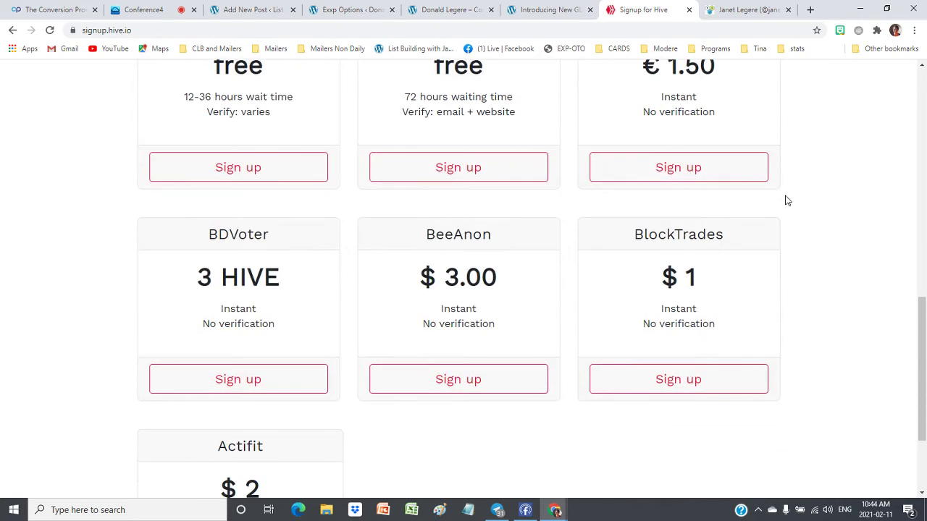
pyautogui.scroll(4, 788, 200)
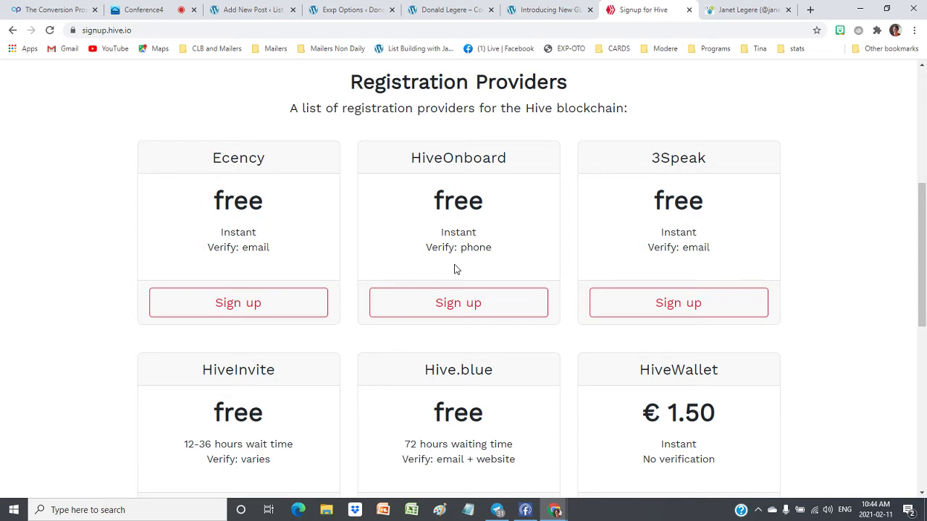
# Open HiveOnboard's create-account page and glance at recent Notepad files before returning to Chrome
pyautogui.click(456, 308)
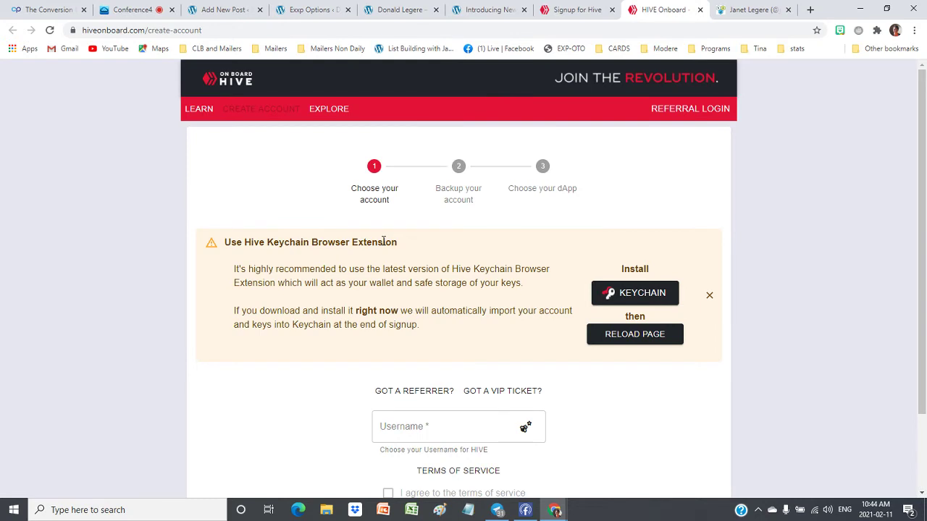
pyautogui.scroll(-2, 384, 241)
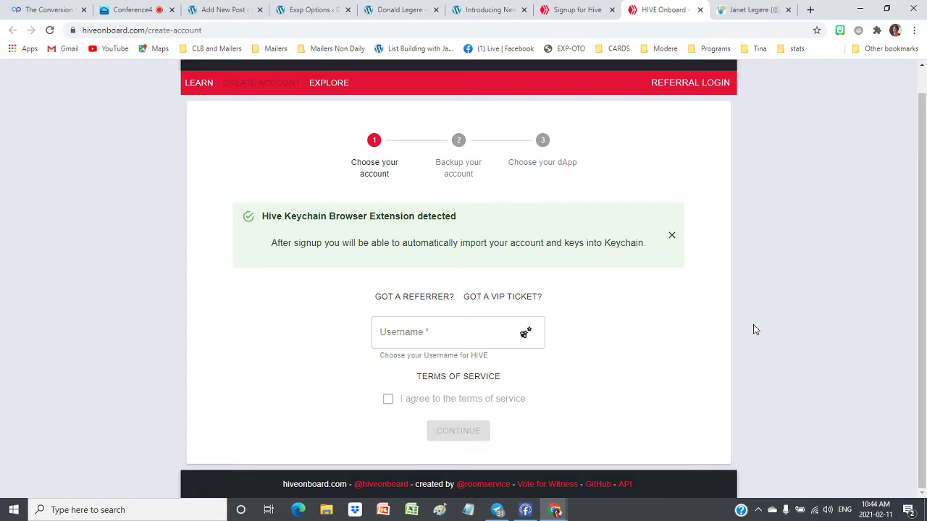
pyautogui.click(469, 513)
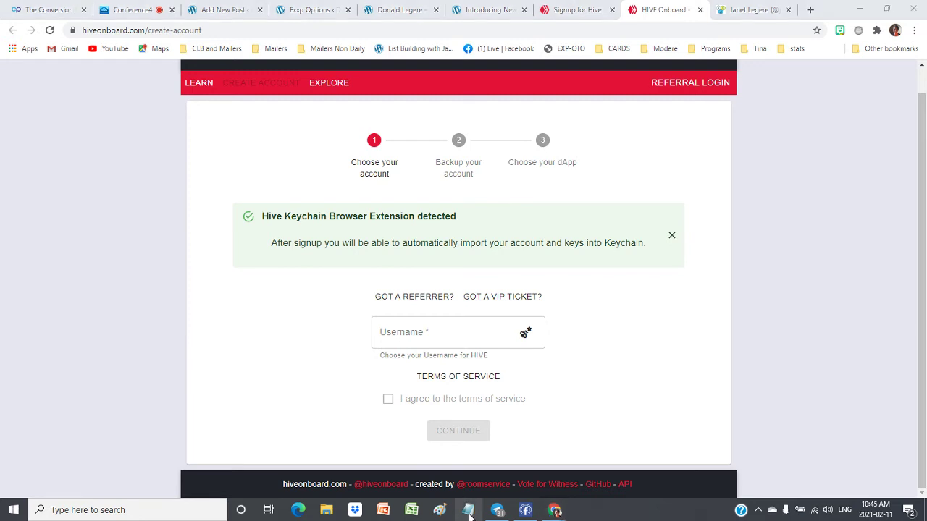
pyautogui.rightClick(469, 515)
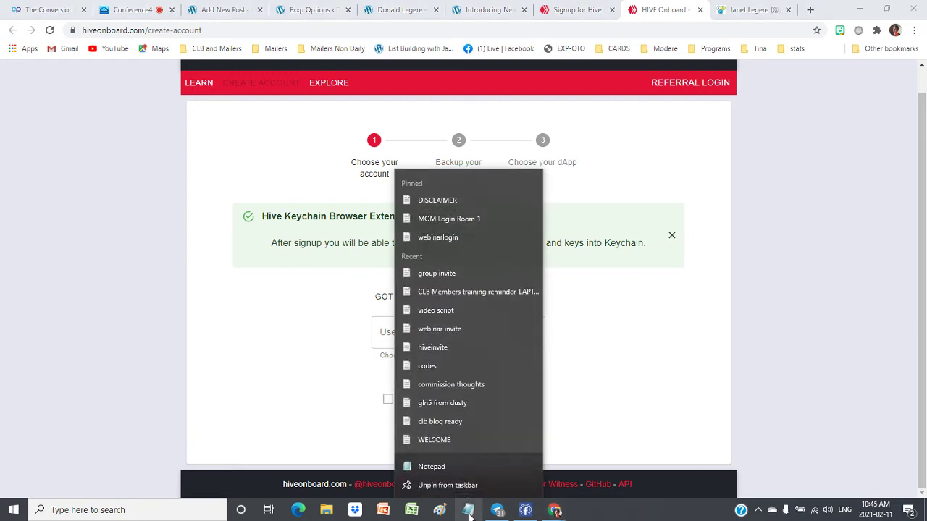
pyautogui.click(815, 228)
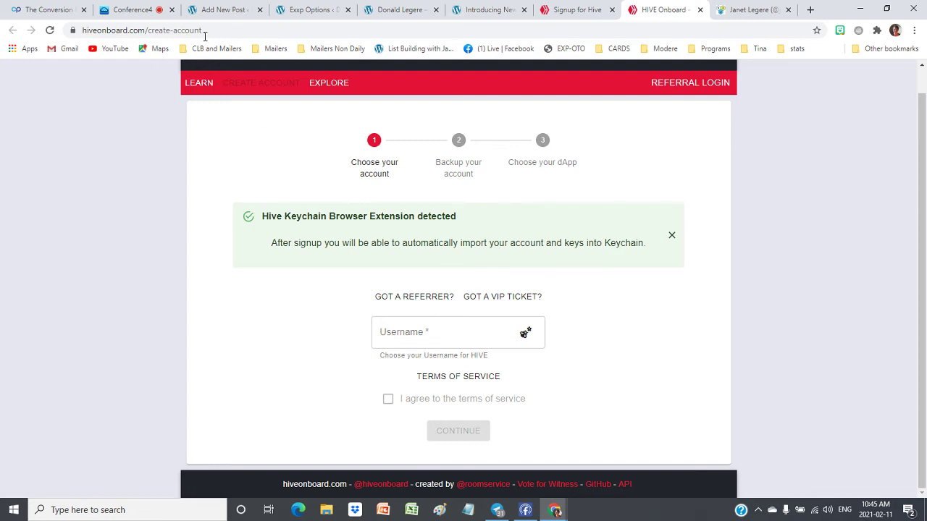
# Go from the post draft through All Posts to the Exxp plugin options
pyautogui.click(218, 14)
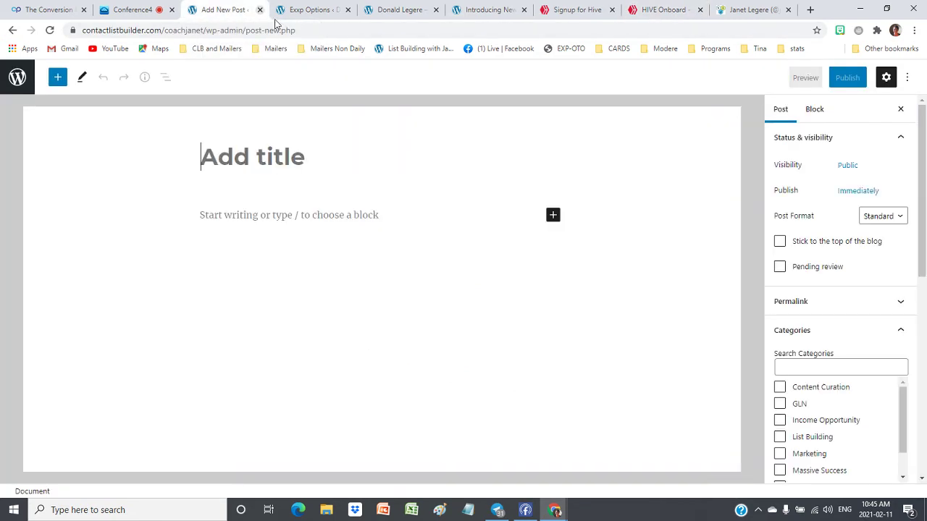
pyautogui.click(19, 78)
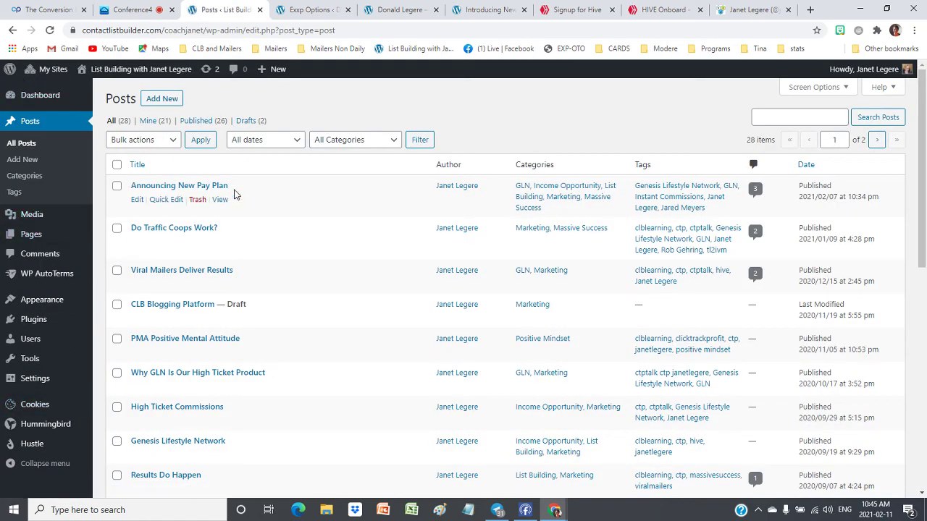
pyautogui.moveTo(11, 338)
pyautogui.scroll(-5, 11, 338)
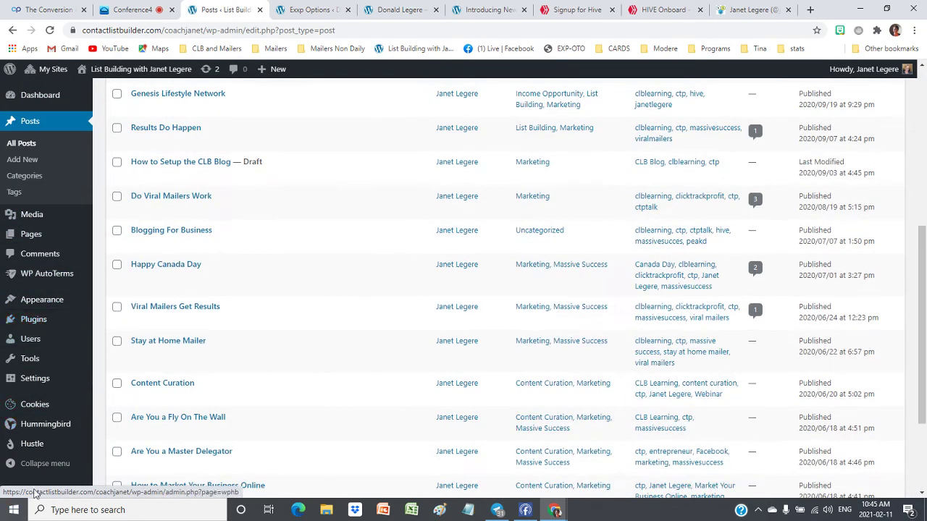
pyautogui.moveTo(32, 387)
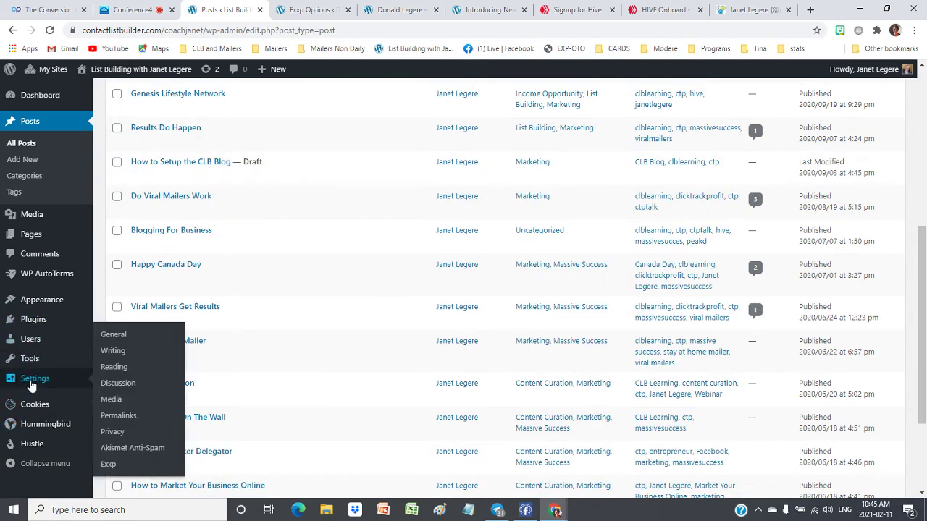
pyautogui.click(107, 467)
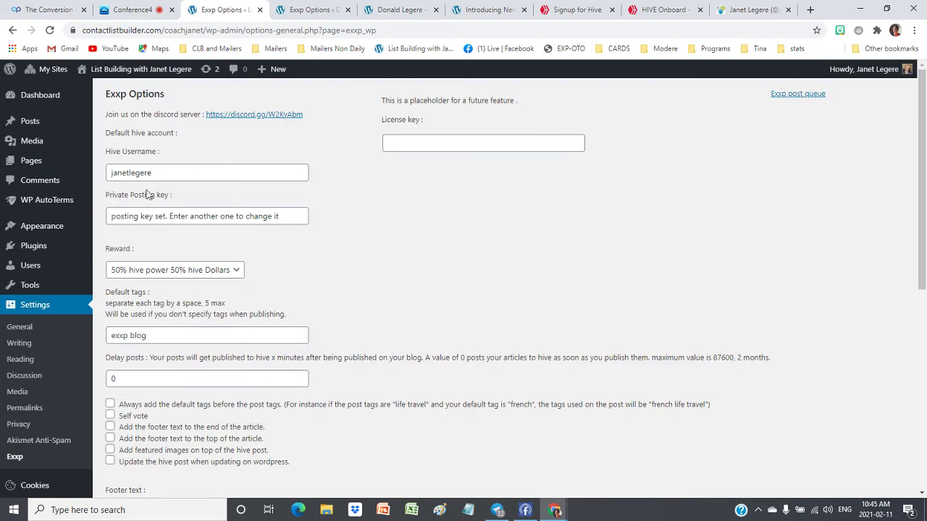
# Fill Default tags with the saved 'ctp' tag list and save the Exxp settings
pyautogui.tripleClick(157, 334)
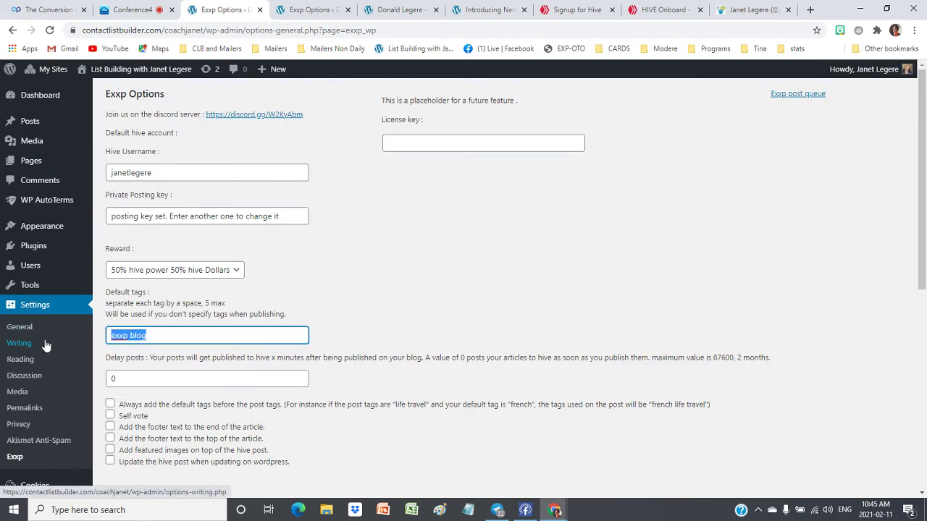
pyautogui.write('ct')
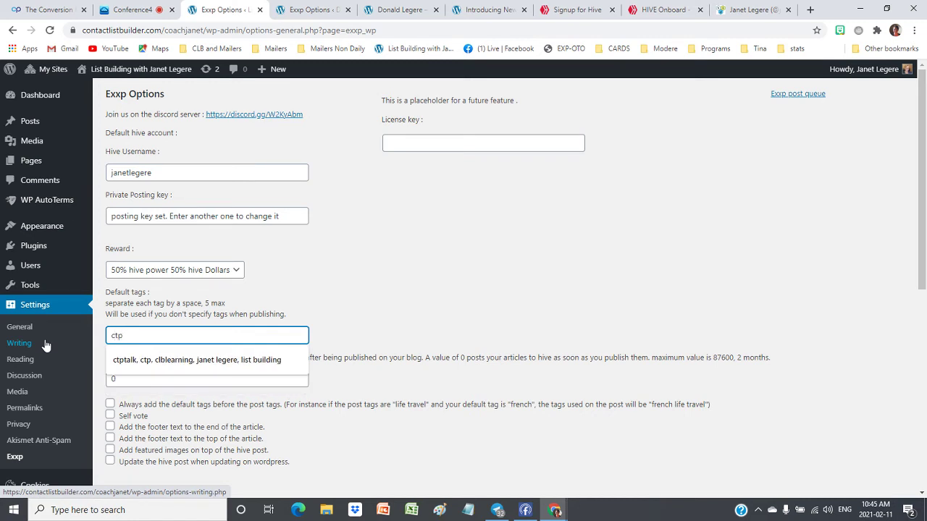
pyautogui.write('p')
pyautogui.click(218, 360)
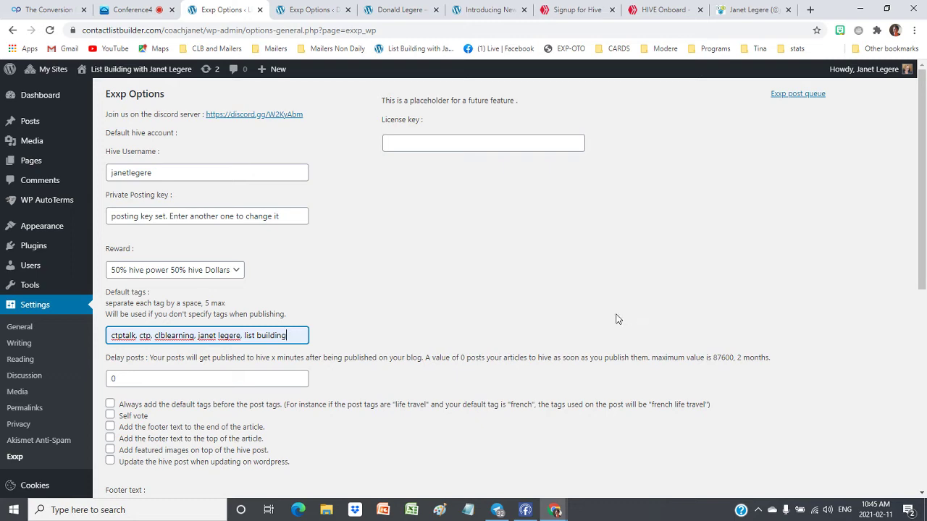
pyautogui.scroll(-6, 616, 319)
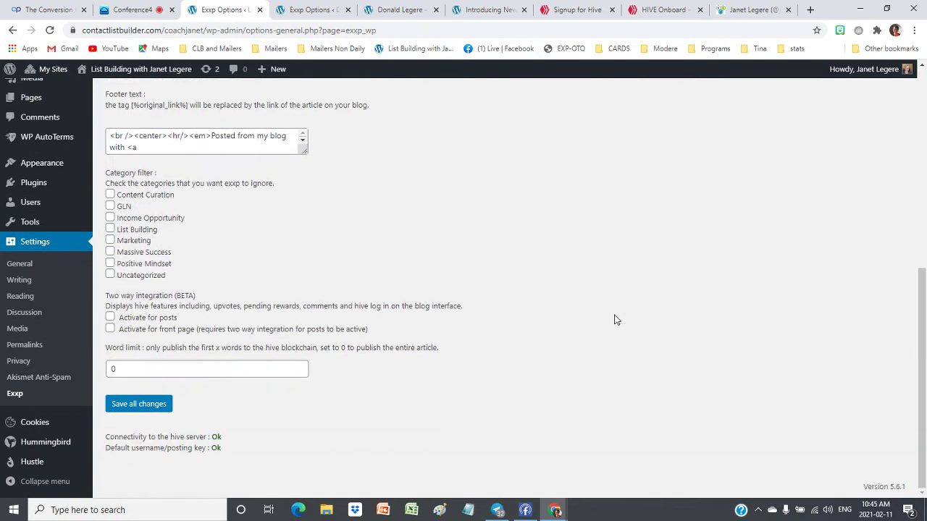
pyautogui.click(149, 407)
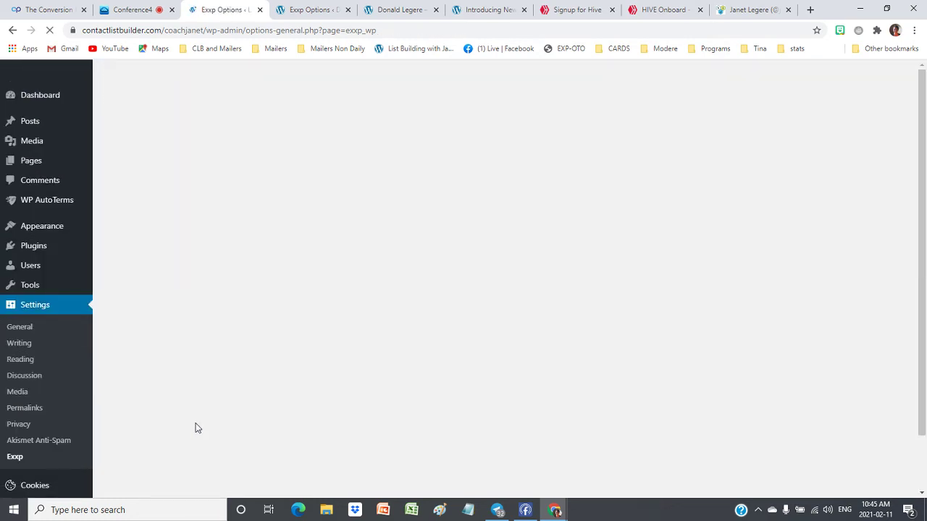
# Check the saved-settings confirmation and return to the live Conference4 room
pyautogui.scroll(-1, 196, 411)
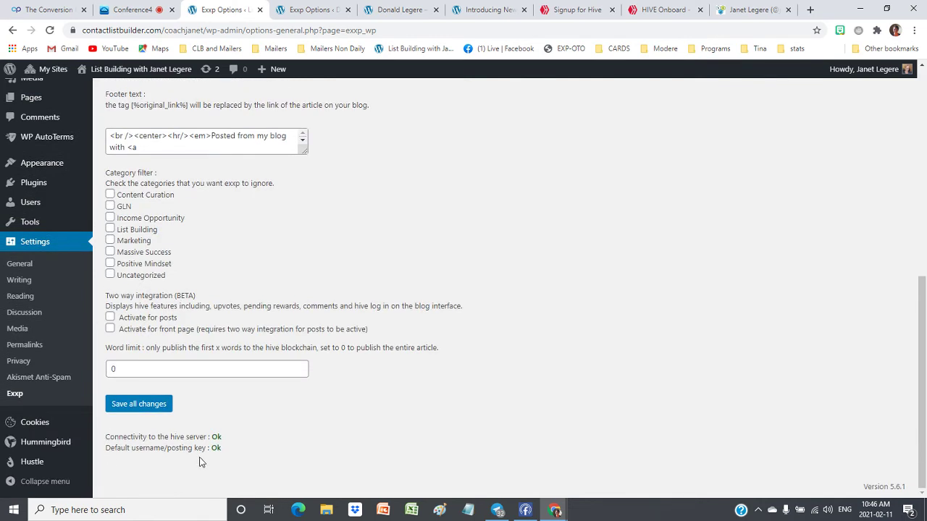
pyautogui.scroll(6, 527, 332)
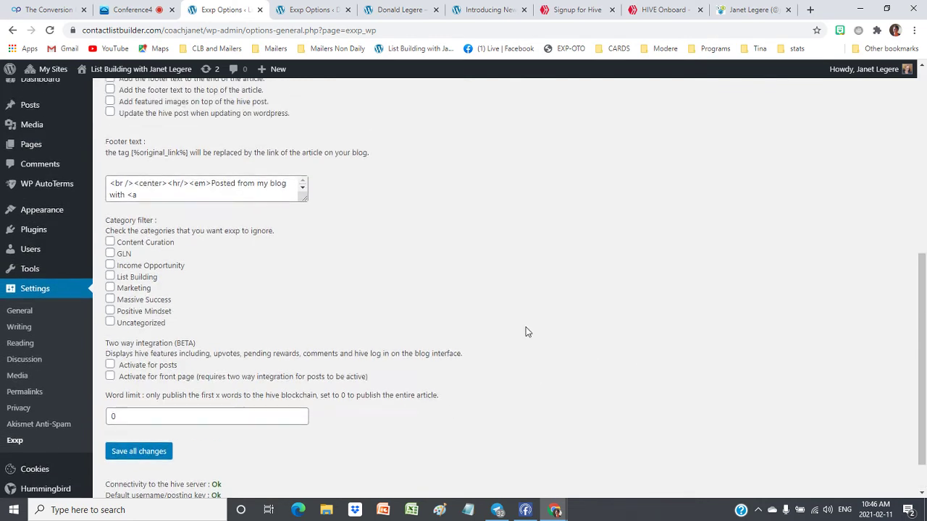
pyautogui.scroll(1, 527, 331)
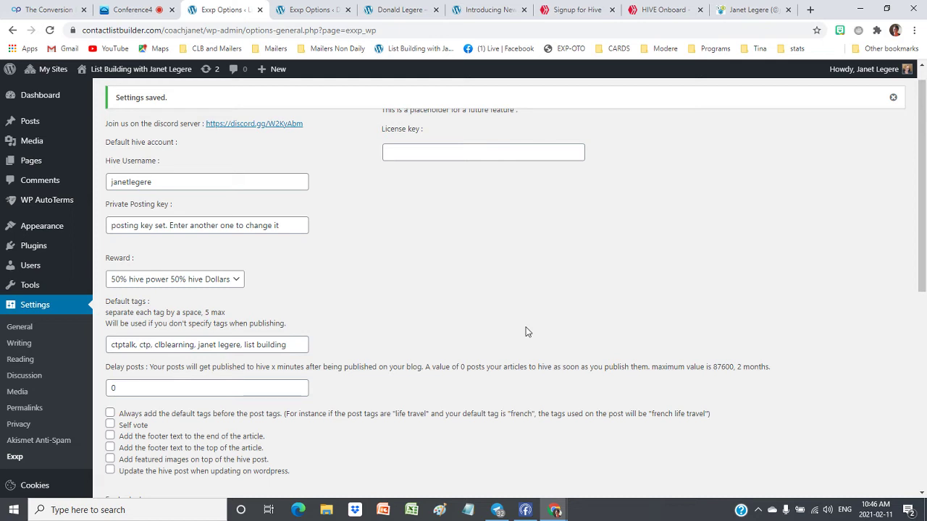
pyautogui.scroll(1, 526, 238)
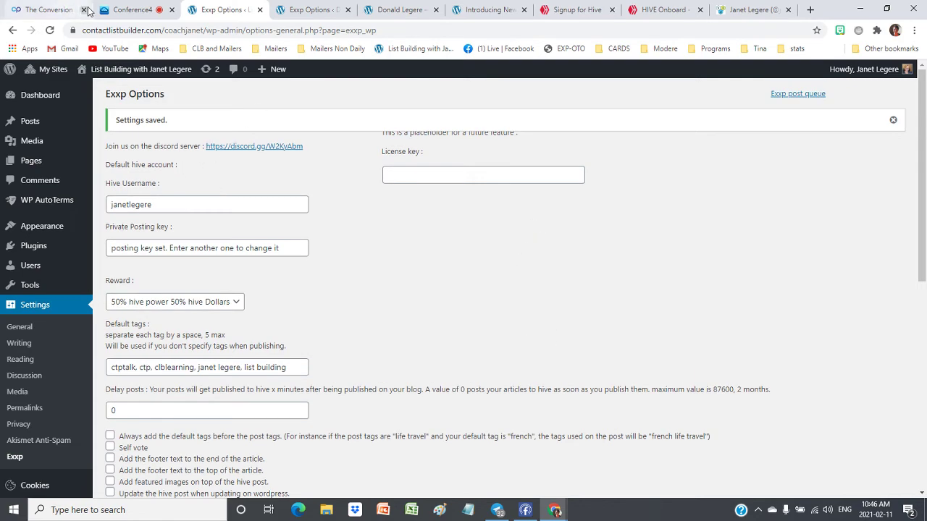
pyautogui.click(116, 10)
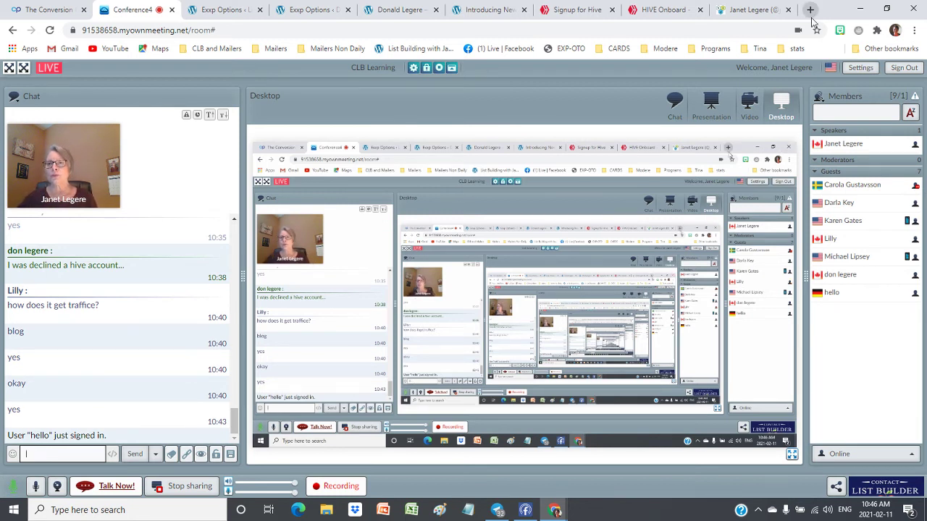
# Open clblearning.com in a new tab and sign in to the member area
pyautogui.click(811, 9)
pyautogui.write('cl')
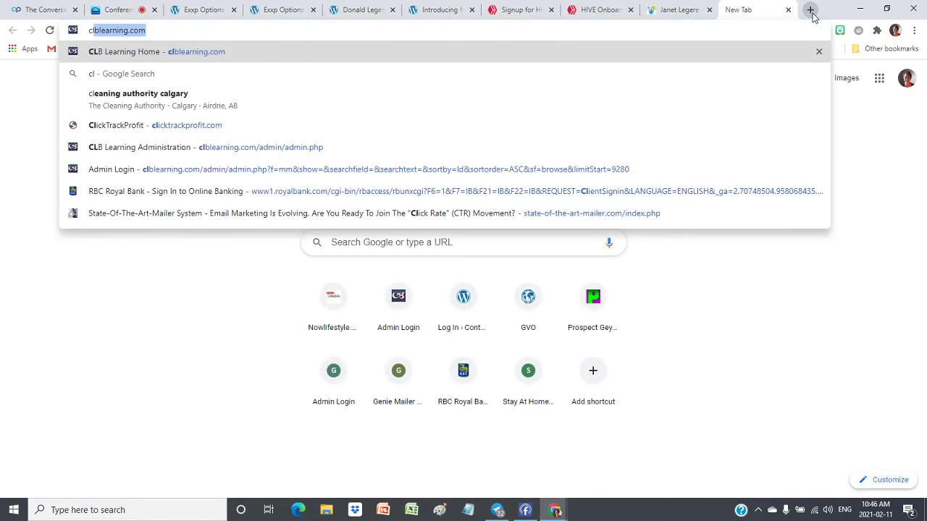
pyautogui.press('Return')
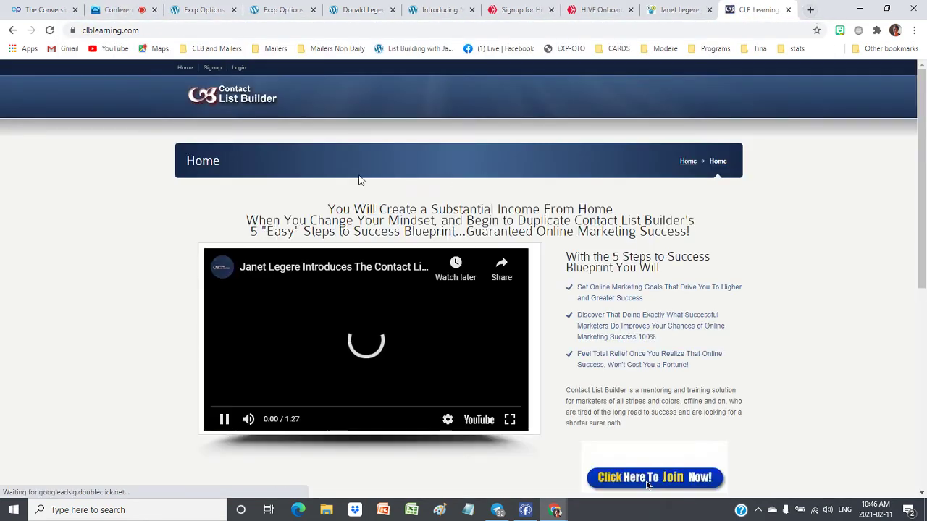
pyautogui.click(239, 68)
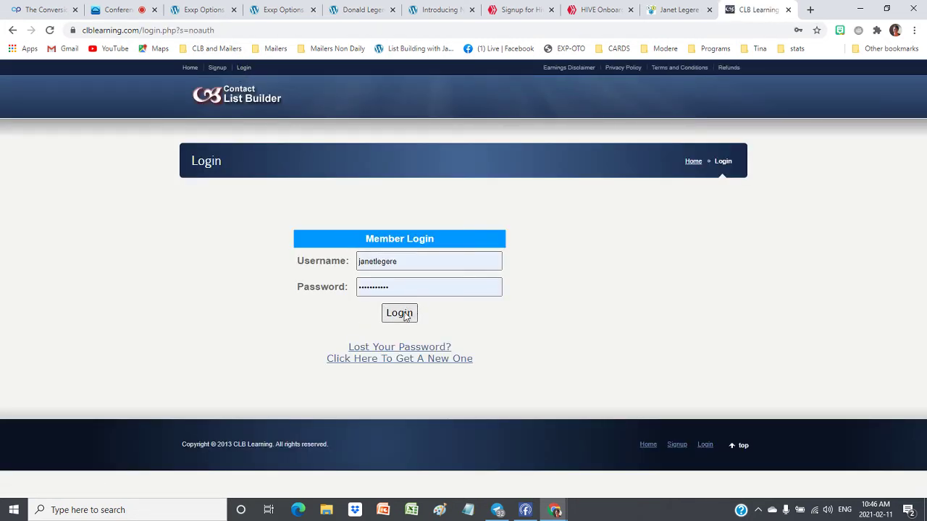
pyautogui.click(400, 313)
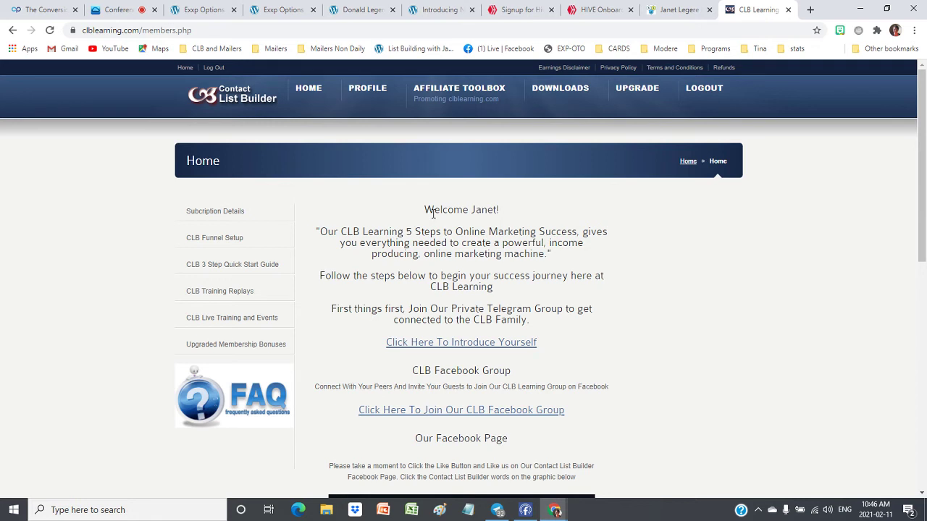
# Open Affiliate Toolbox > Downline Builder and follow the ClickTrackProfit referral signup link
pyautogui.moveTo(426, 86)
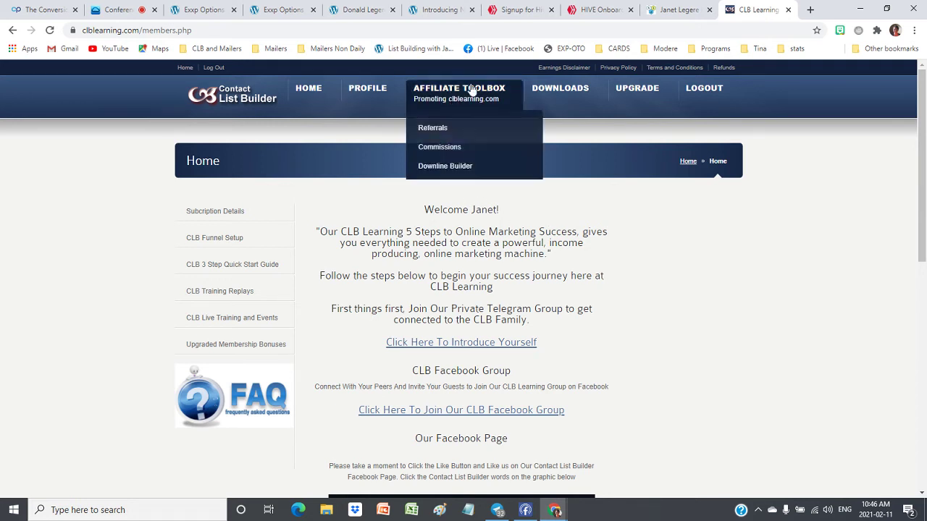
pyautogui.click(451, 169)
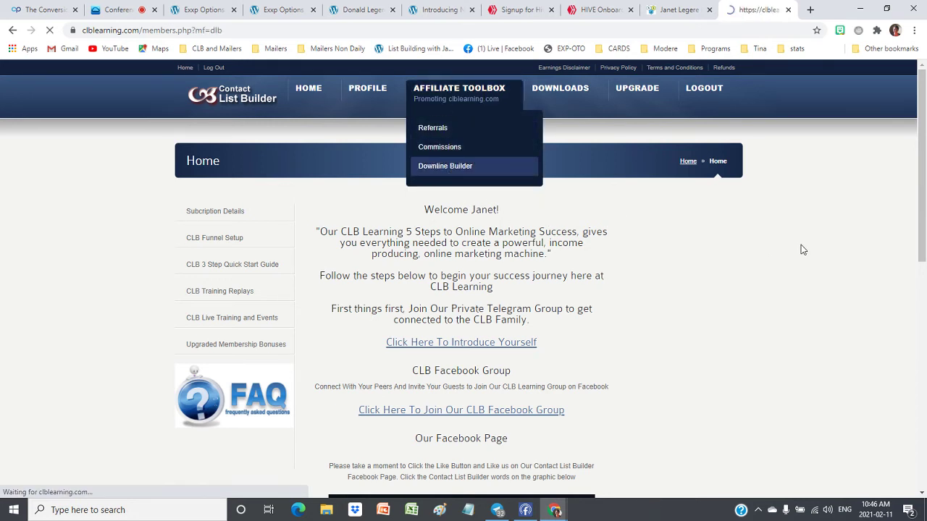
pyautogui.scroll(-15, 765, 246)
pyautogui.scroll(-6, 760, 247)
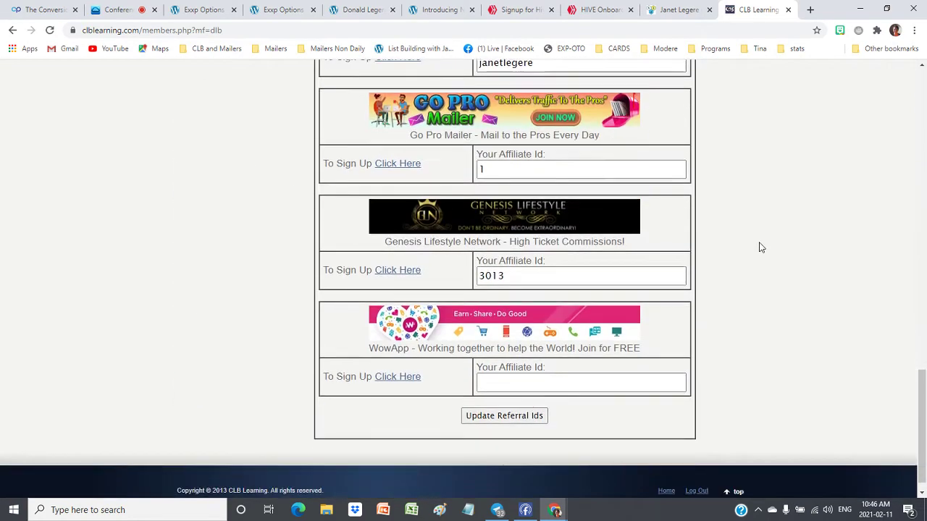
pyautogui.scroll(3, 773, 242)
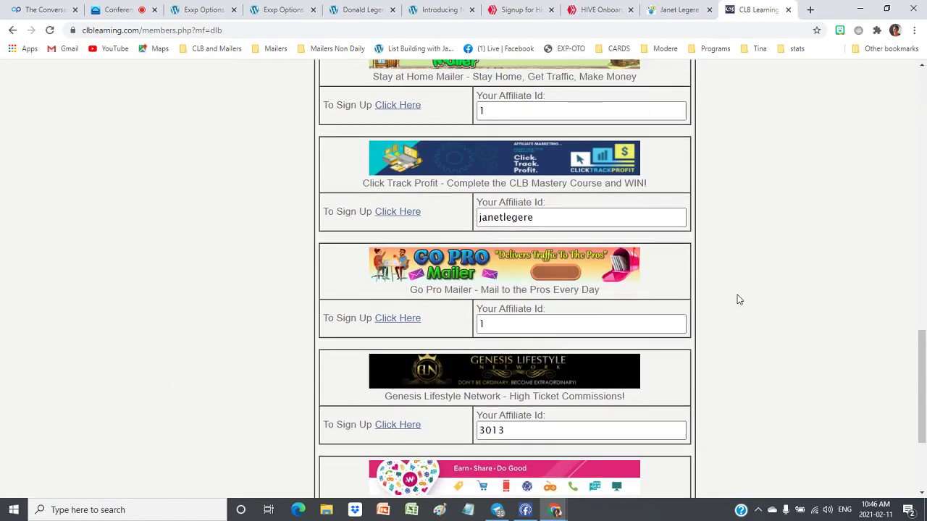
pyautogui.scroll(1, 736, 298)
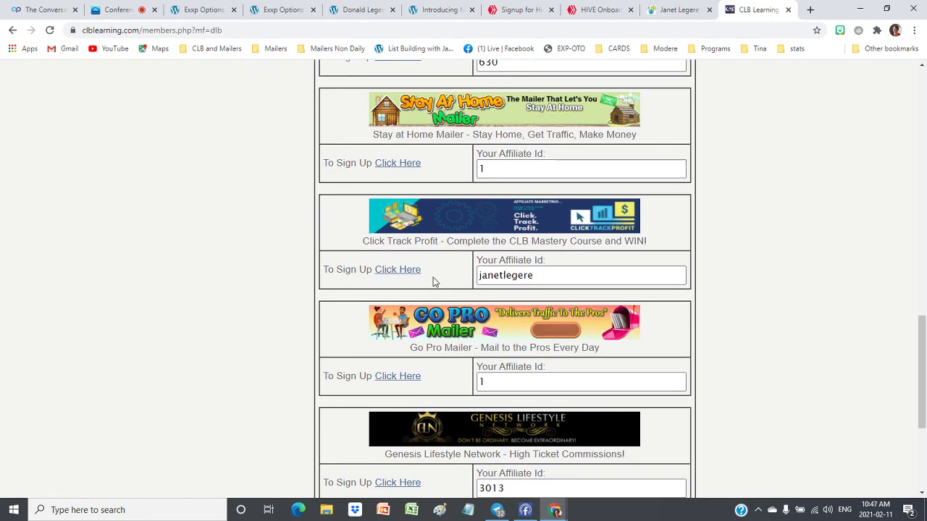
pyautogui.click(394, 274)
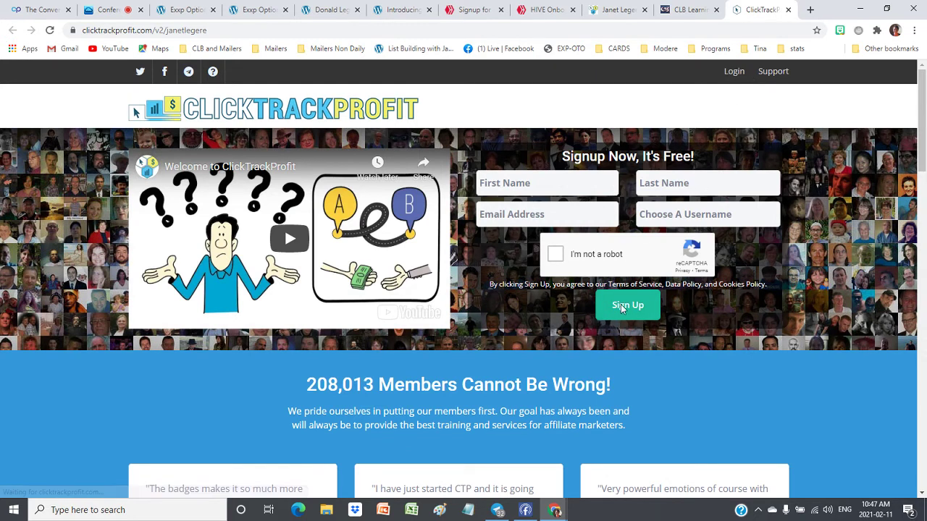
# Sign in to the ClickTrackProfit member dashboard with the saved credentials
pyautogui.click(733, 71)
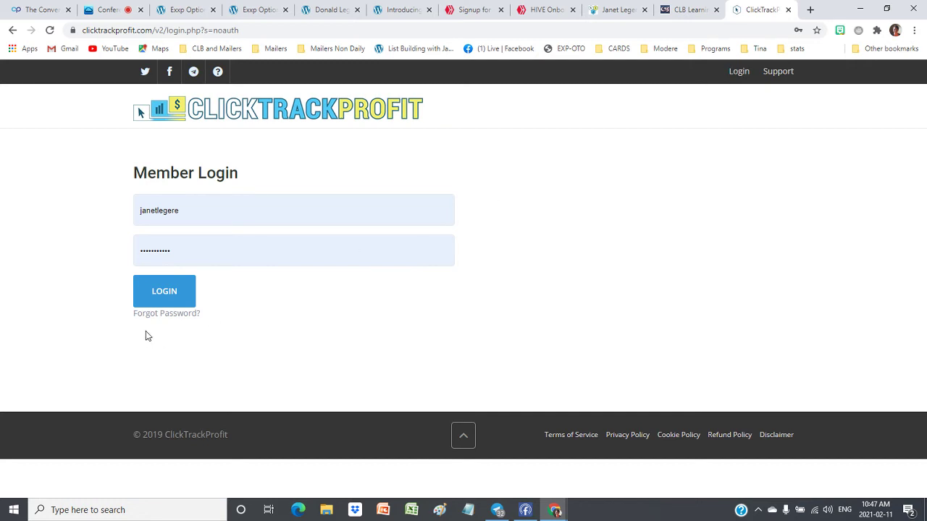
pyautogui.click(172, 292)
pyautogui.click(173, 292)
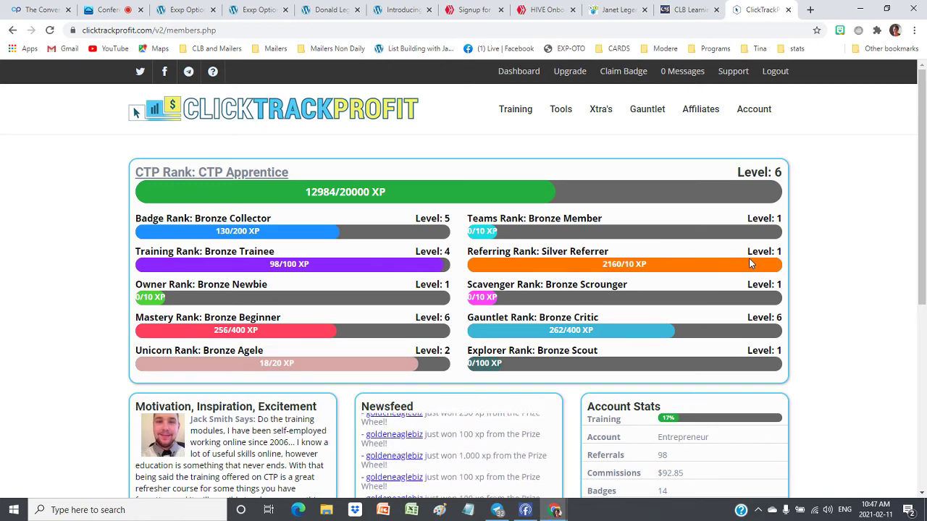
pyautogui.scroll(-3, 856, 198)
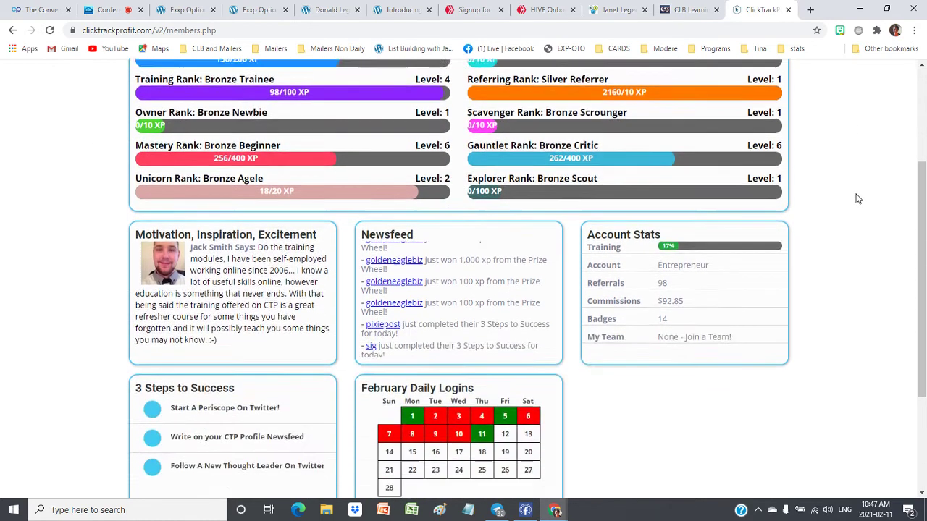
pyautogui.scroll(1, 857, 199)
pyautogui.scroll(2, 856, 198)
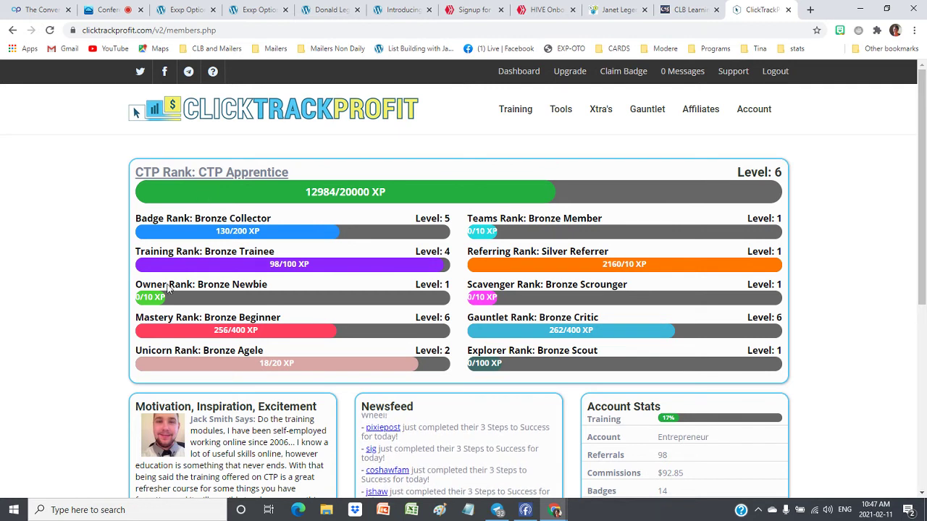
# Browse the Training > Lessons list of completed and locked lessons, then return to WordPress
pyautogui.moveTo(511, 117)
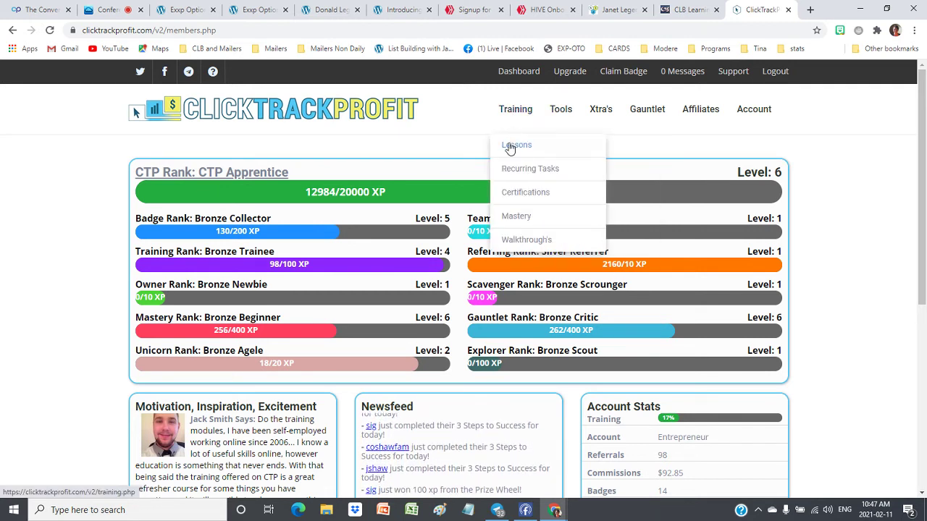
pyautogui.click(517, 150)
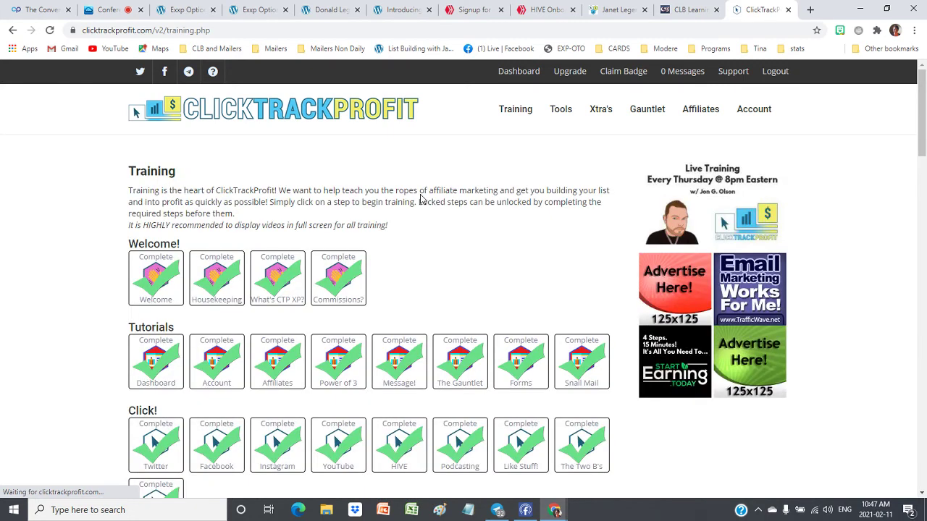
pyautogui.scroll(-1, 29, 225)
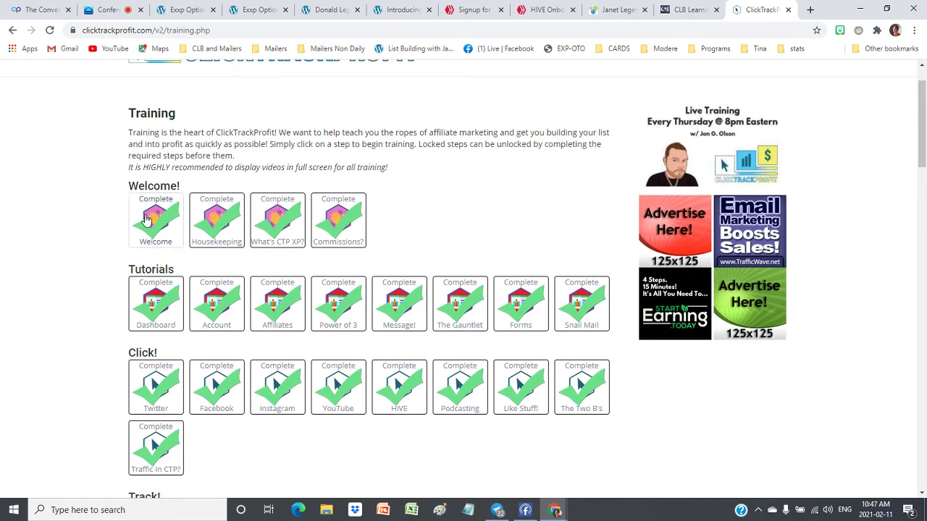
pyautogui.scroll(-2, 114, 230)
pyautogui.scroll(-6, 106, 336)
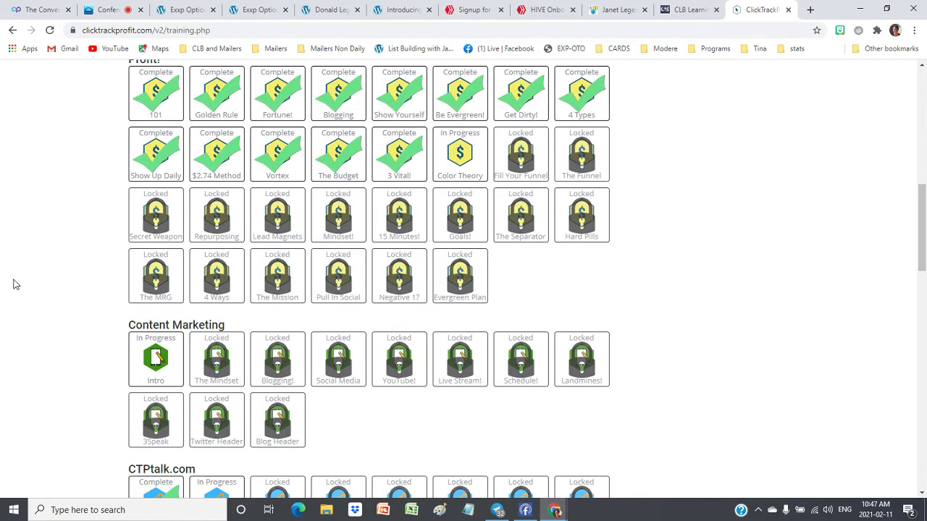
pyautogui.scroll(-5, 15, 282)
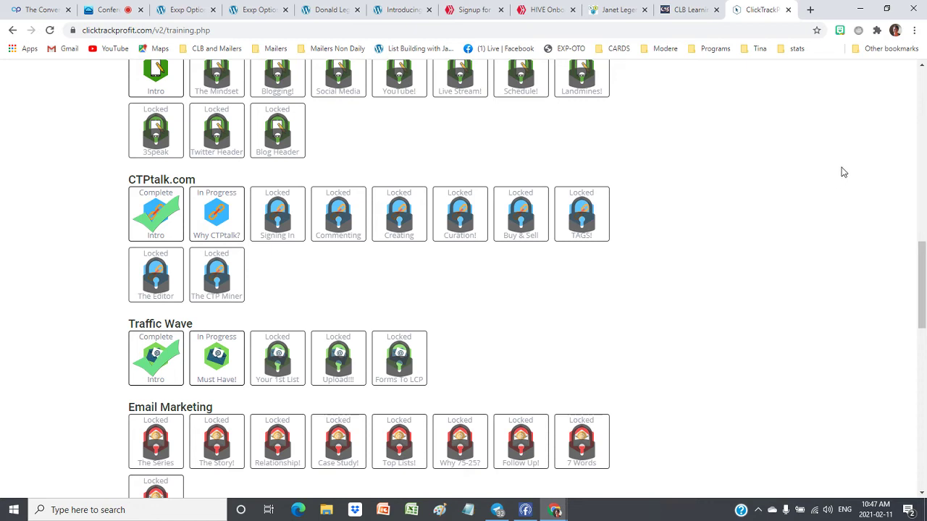
pyautogui.click(185, 9)
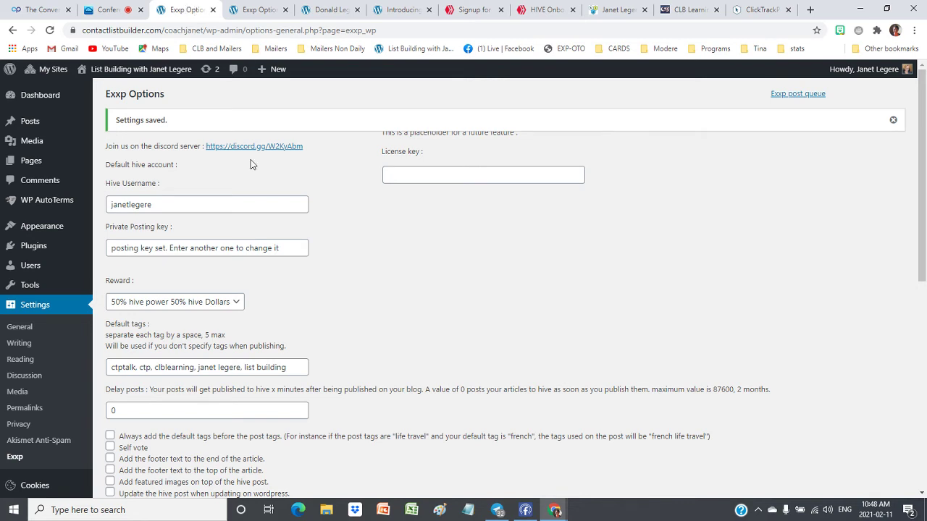
# Start a new WordPress post titled 'Tips on Blogging'
pyautogui.click(28, 123)
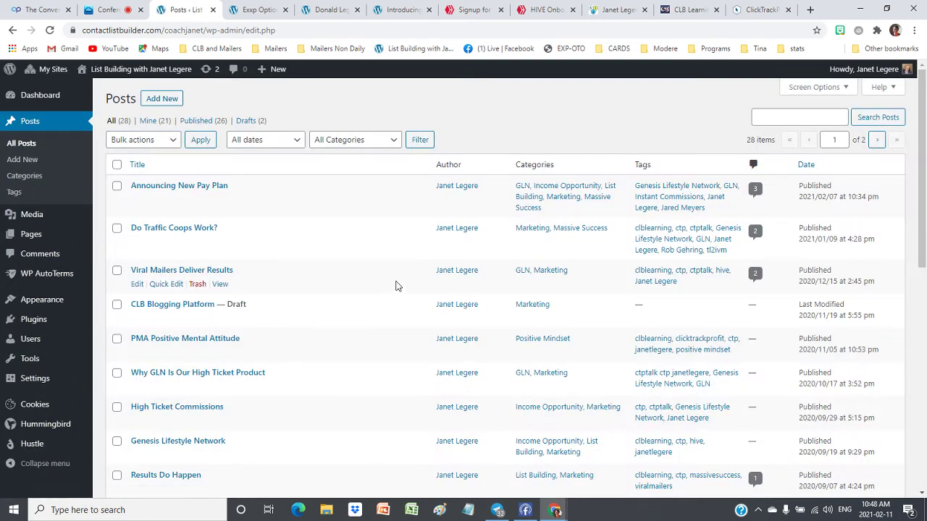
pyautogui.click(163, 99)
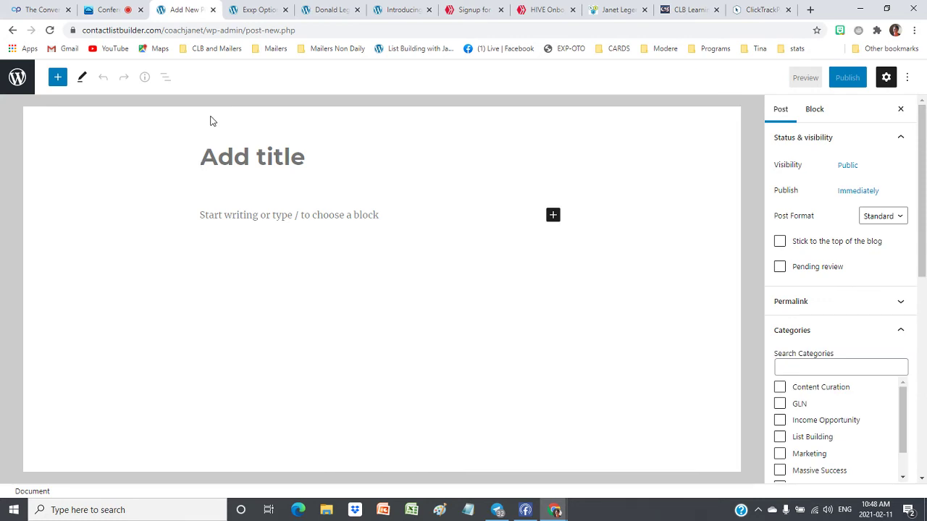
pyautogui.write('Tip')
pyautogui.write('s')
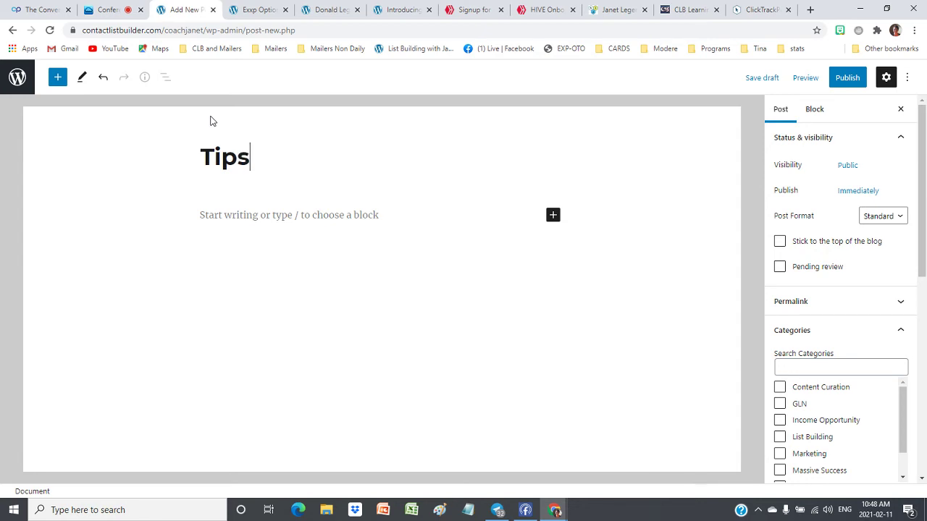
pyautogui.write(' on Blogging')
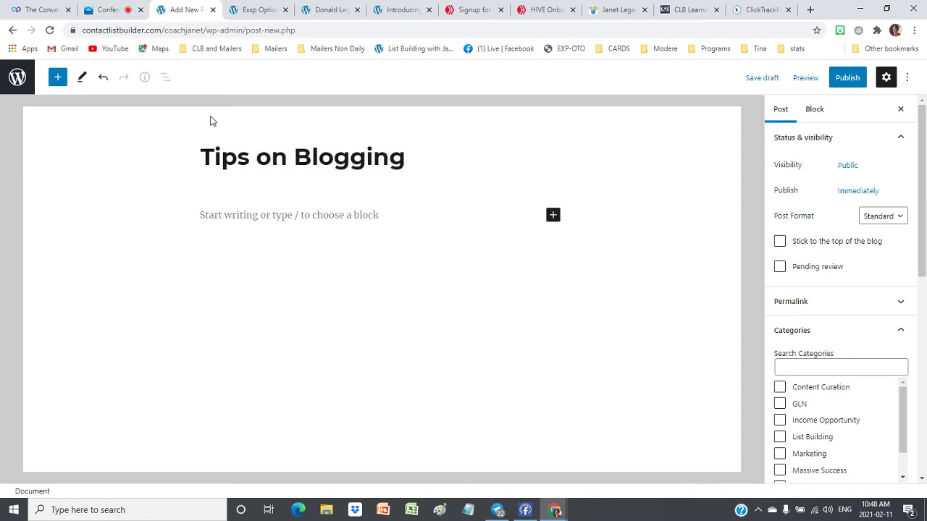
# Type and delete trial words 'Today,' and 'Blogging' in the first paragraph, then select the title
pyautogui.click(201, 215)
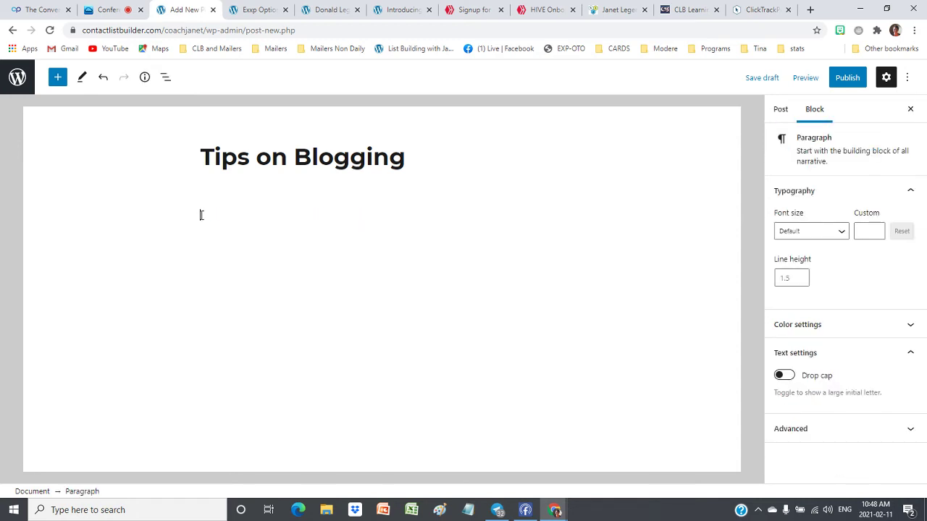
pyautogui.write('Today,')
pyautogui.press('BackSpace')
pyautogui.press('BackSpace')
pyautogui.press('BackSpace')
pyautogui.press('BackSpace')
pyautogui.write('Blogging')
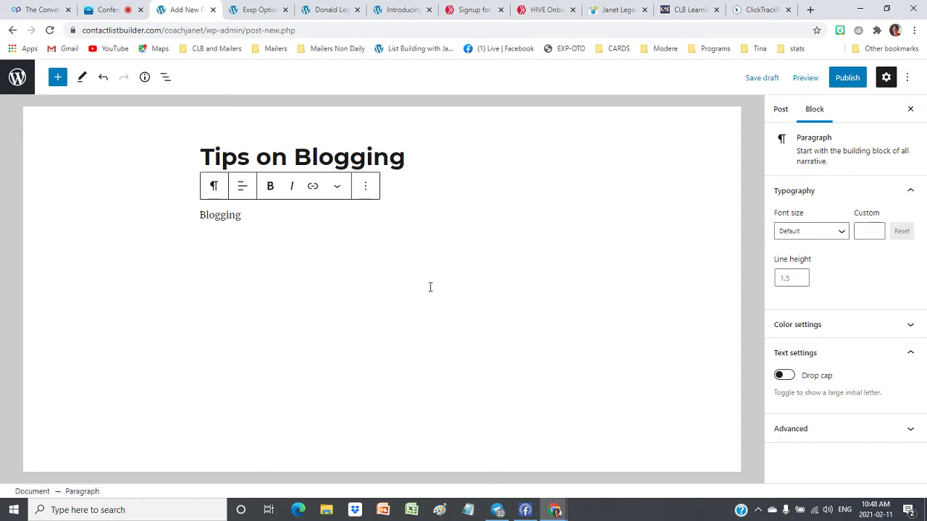
pyautogui.press('BackSpace')
pyautogui.press('BackSpace')
pyautogui.press('BackSpace')
pyautogui.press('BackSpace')
pyautogui.press('BackSpace')
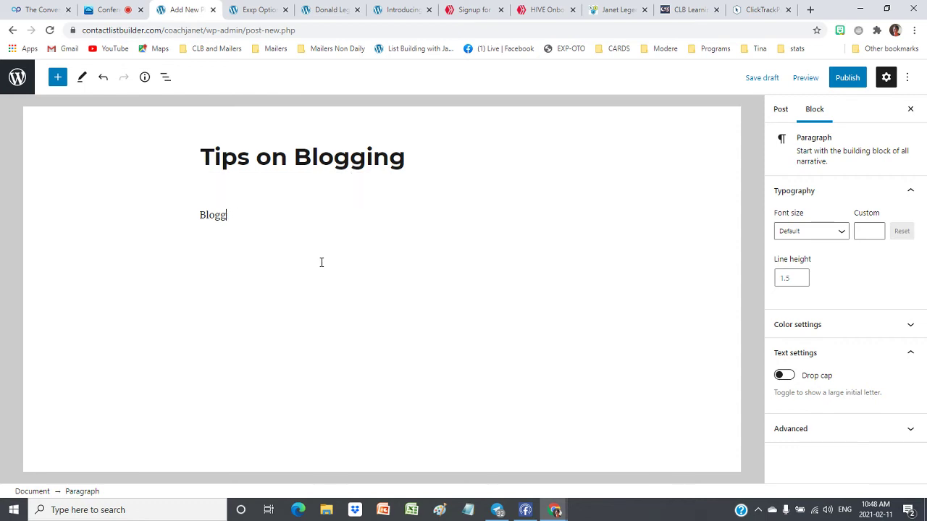
pyautogui.press('BackSpace')
pyautogui.tripleClick(381, 160)
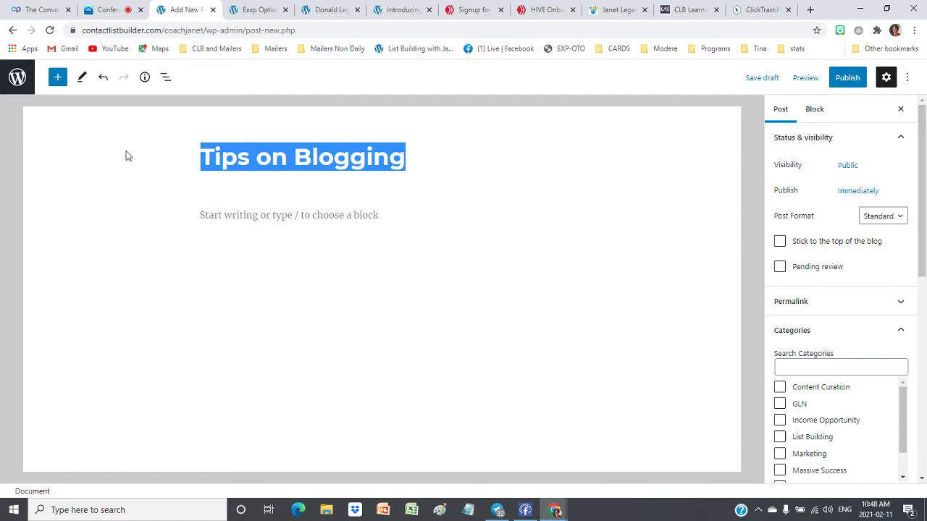
# Search Google for 'motivational poem' in a new tab and scroll down to the results
pyautogui.click(809, 10)
pyautogui.write('motiva')
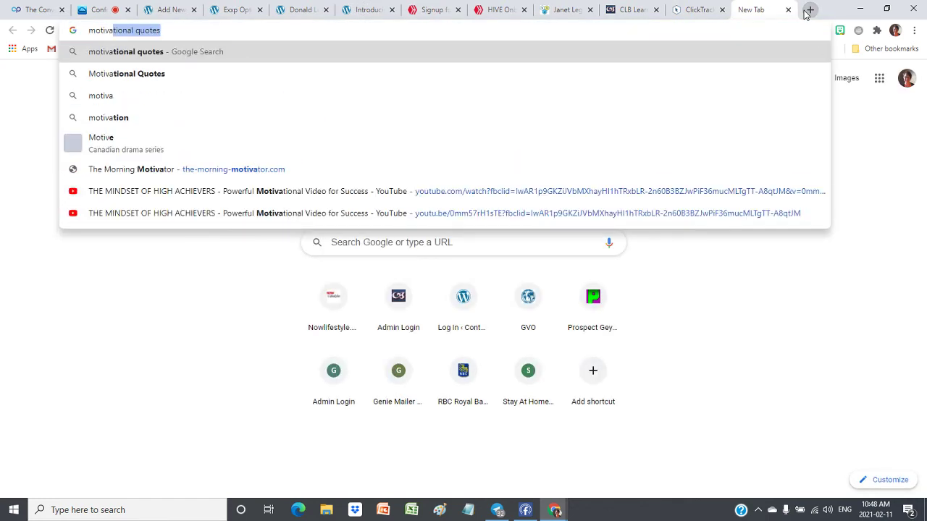
pyautogui.write('tion')
pyautogui.press('BackSpace')
pyautogui.press('BackSpace')
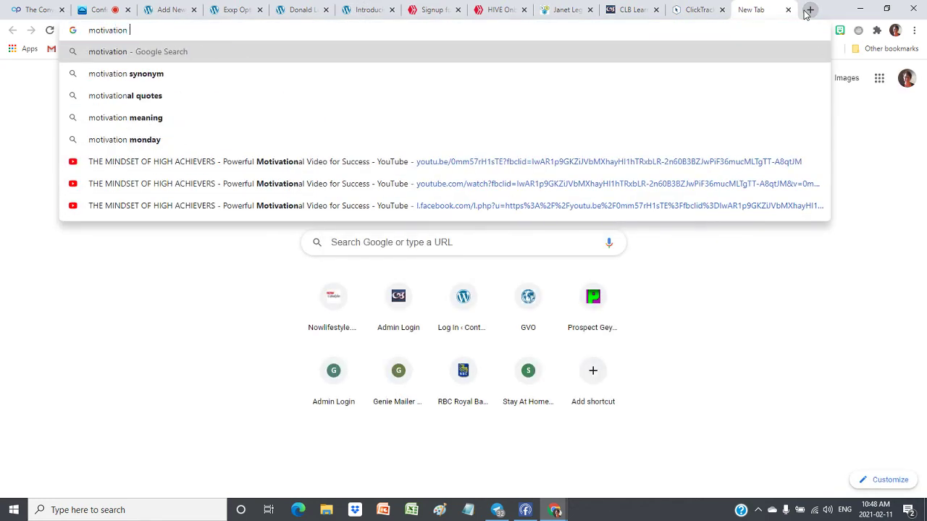
pyautogui.write('nal poem')
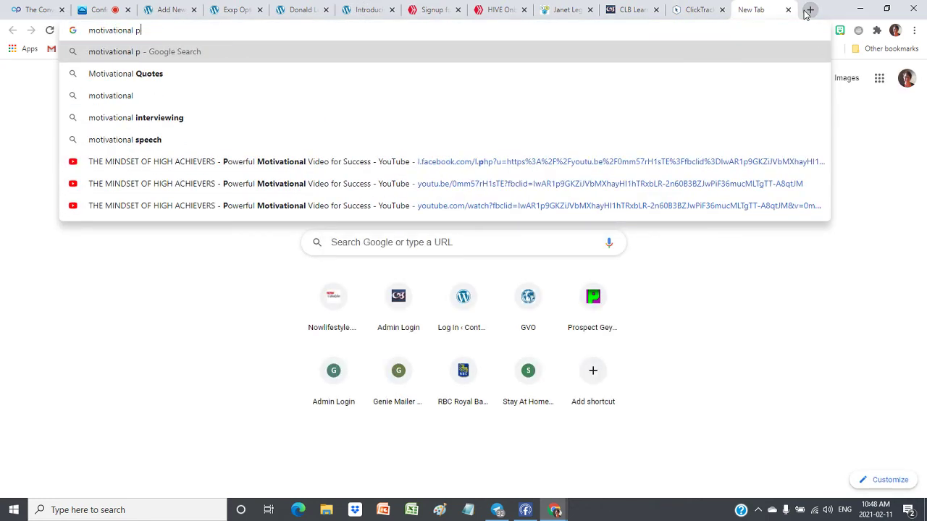
pyautogui.press('Return')
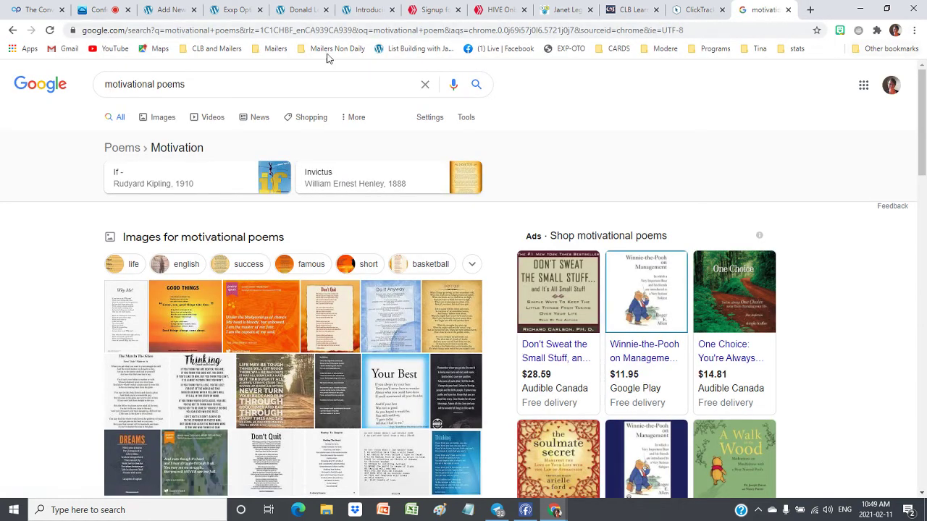
pyautogui.scroll(-3, 778, 166)
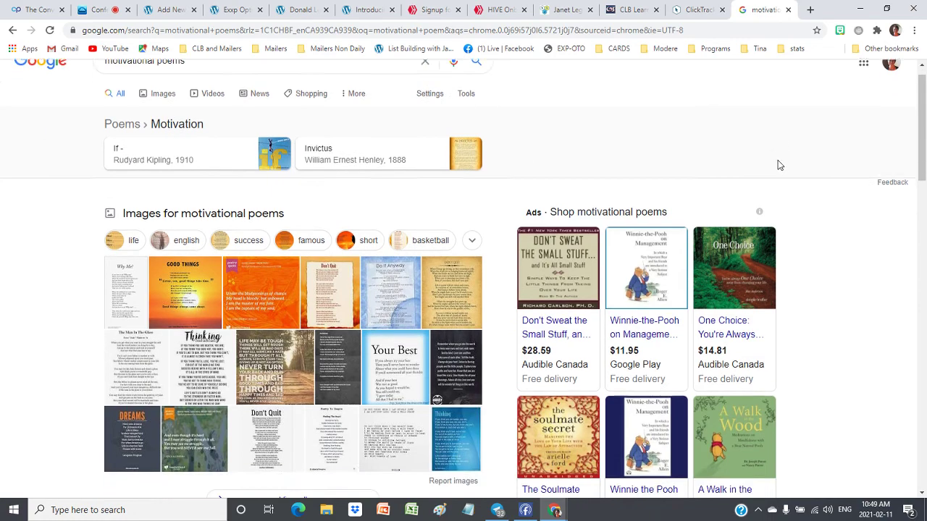
pyautogui.scroll(-2, 868, 217)
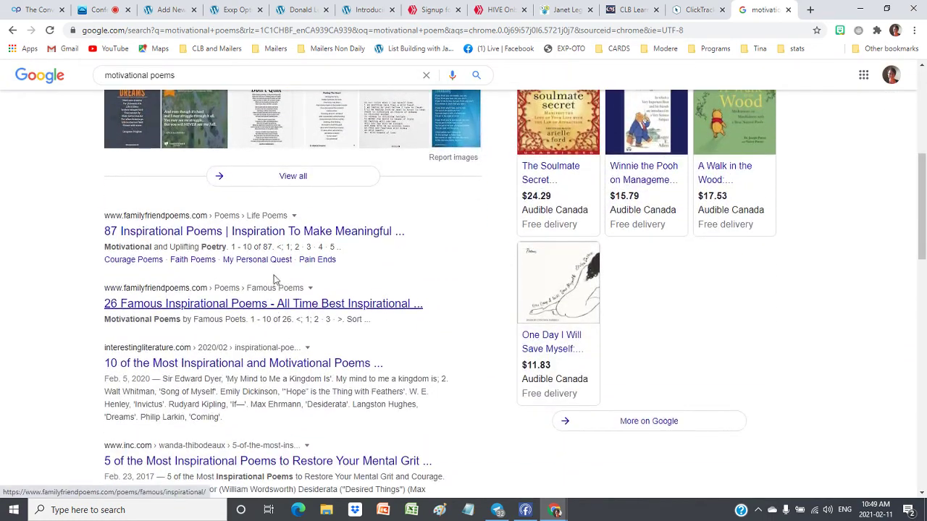
# Open the 87 Inspirational Poems page and scroll through the poem list
pyautogui.click(161, 236)
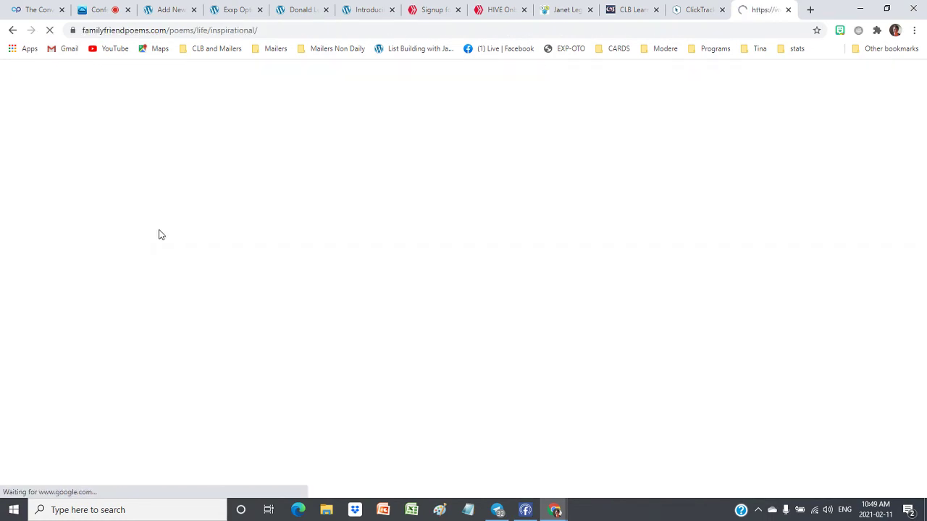
pyautogui.scroll(-2, 430, 270)
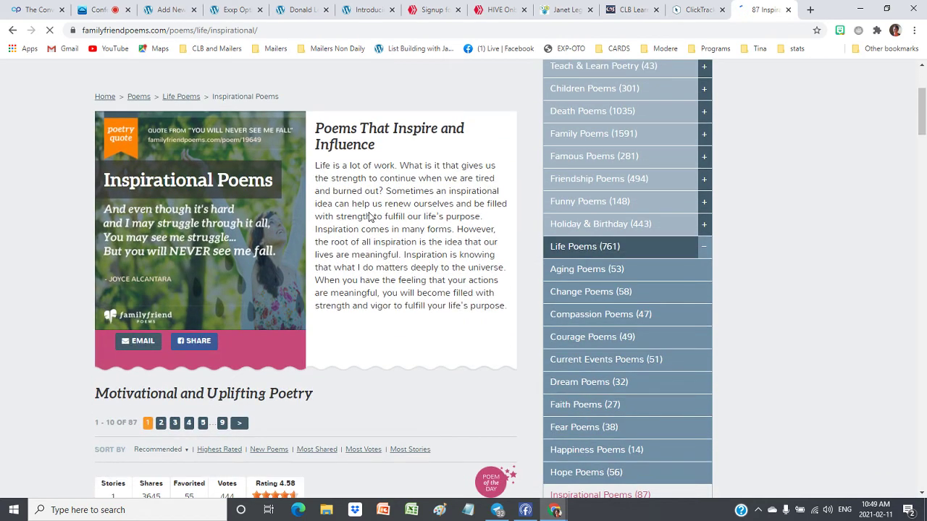
pyautogui.scroll(-5, 369, 217)
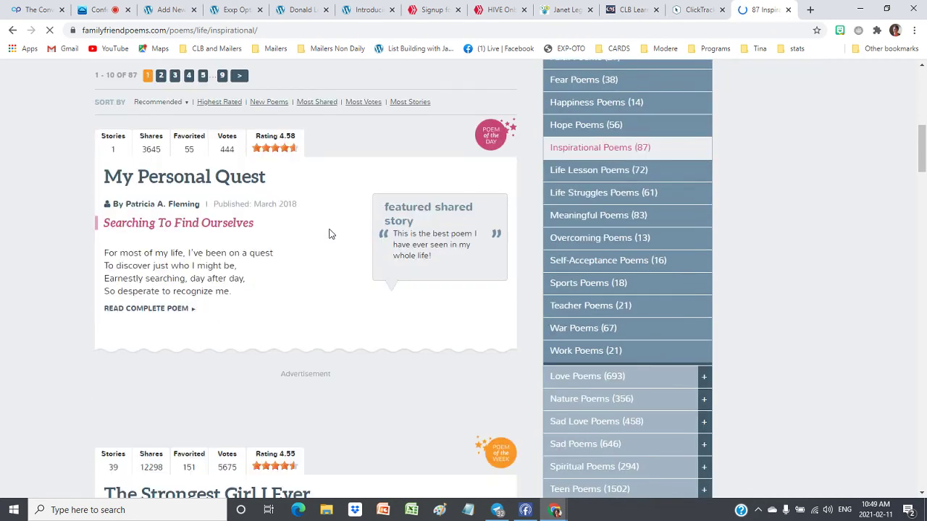
pyautogui.scroll(-1, 275, 259)
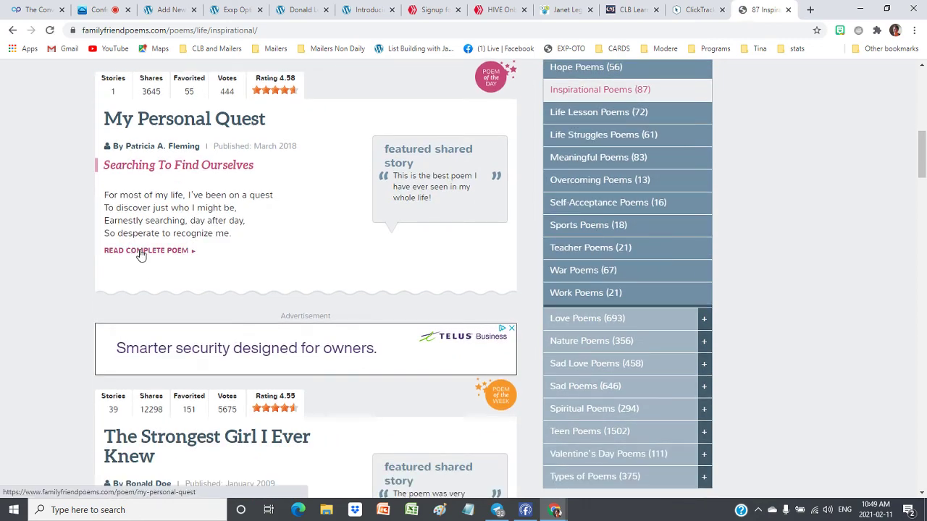
# Open the full My Personal Quest poem, dismiss the pop-up ad, and close the tab
pyautogui.click(139, 252)
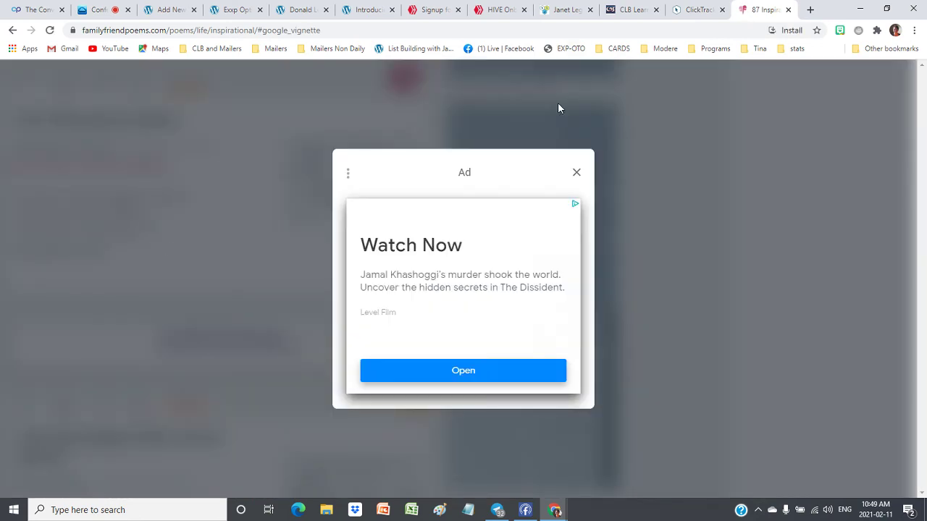
pyautogui.click(576, 174)
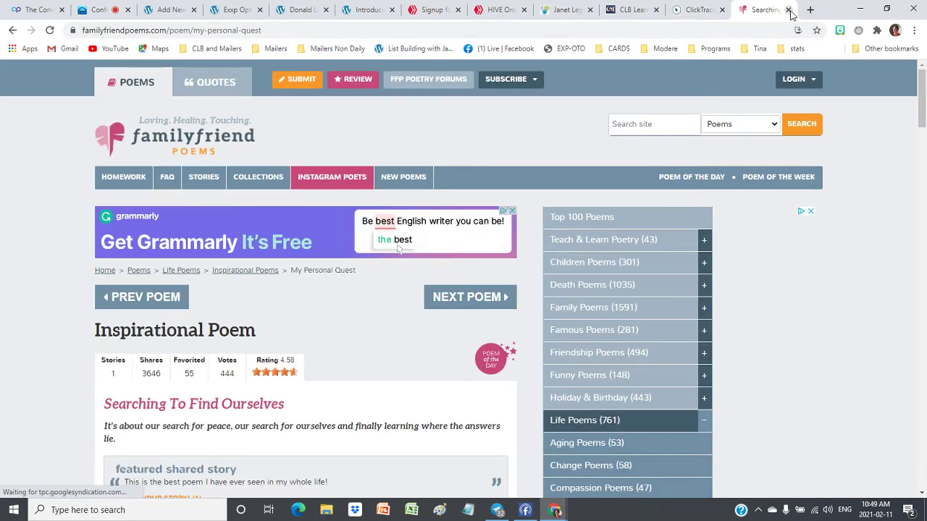
pyautogui.click(788, 9)
# In a new tab, search Google for 'motivational quotes by abraham hicks' and scroll the results
pyautogui.click(806, 9)
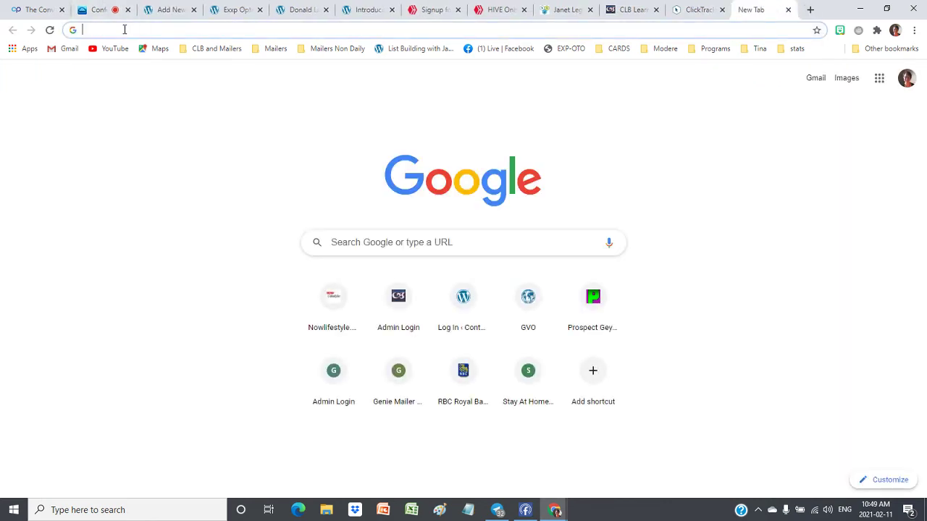
pyautogui.click(124, 29)
pyautogui.write('motivaitonal')
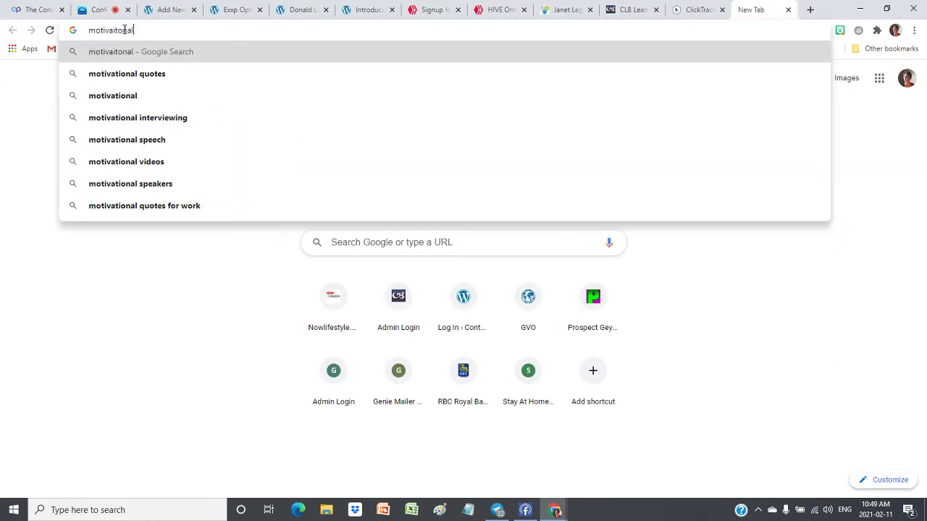
pyautogui.write(' quotes by abrha')
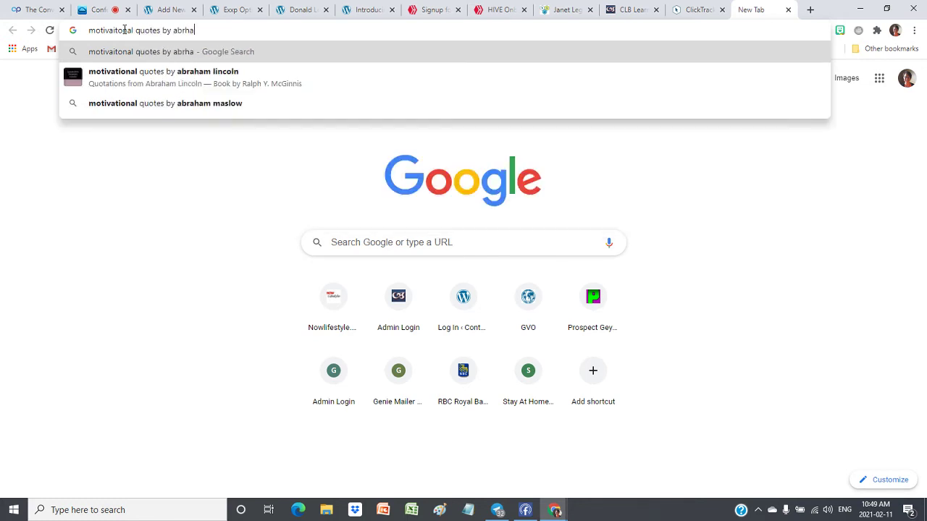
pyautogui.press('BackSpace')
pyautogui.write('ah')
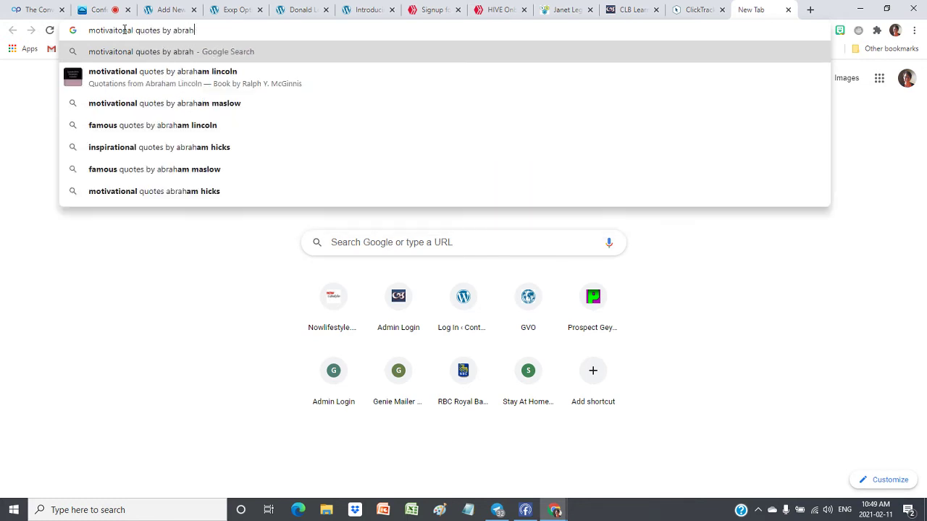
pyautogui.write('am hicks')
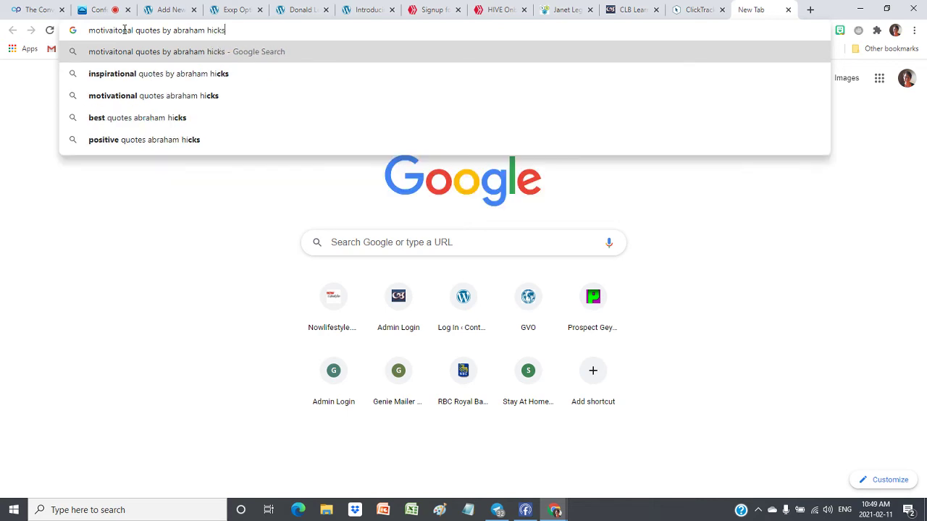
pyautogui.press('Return')
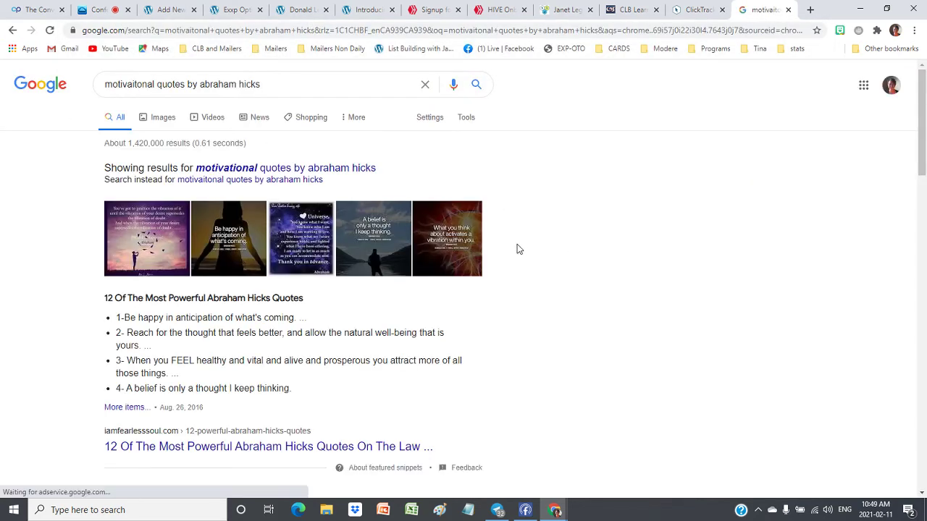
pyautogui.scroll(-2, 588, 258)
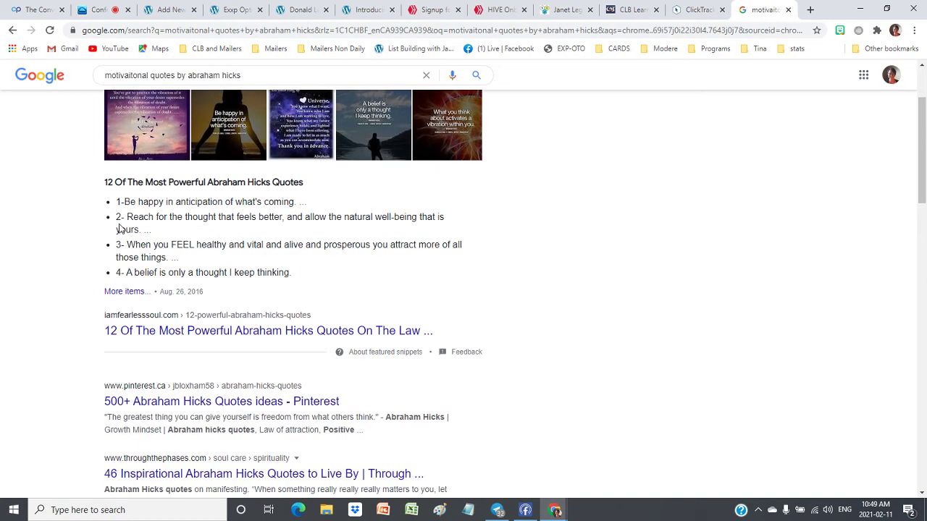
# Open Fearless Soul's 12 Most Powerful Abraham Hicks Quotes article and scroll to quotes 5–7
pyautogui.click(123, 293)
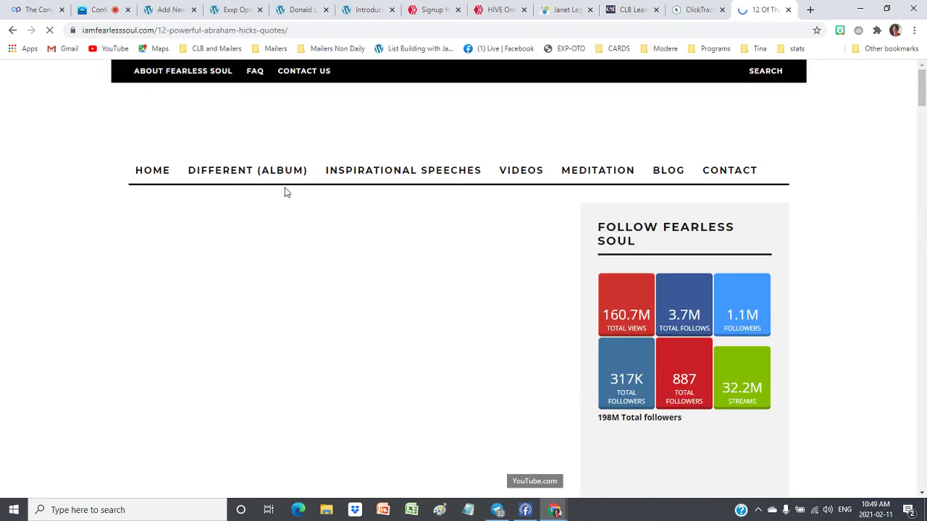
pyautogui.scroll(-2, 288, 199)
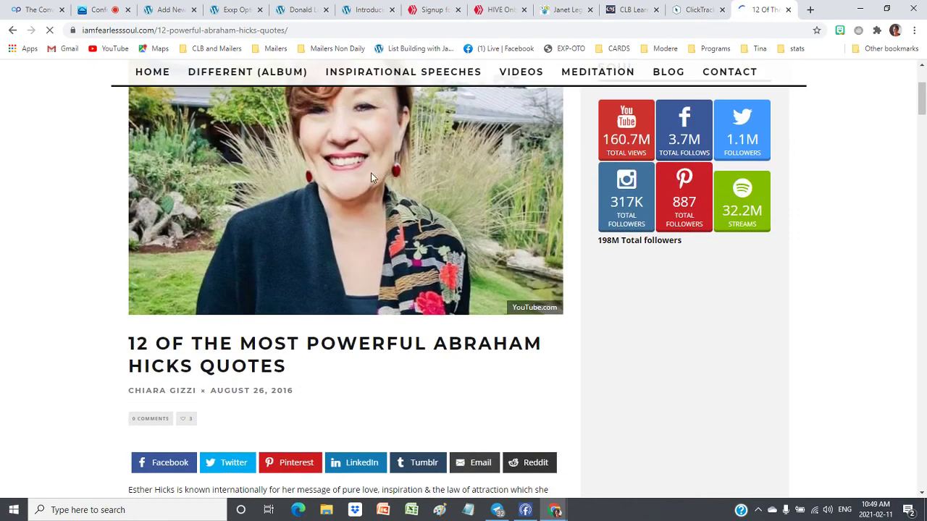
pyautogui.scroll(-5, 371, 176)
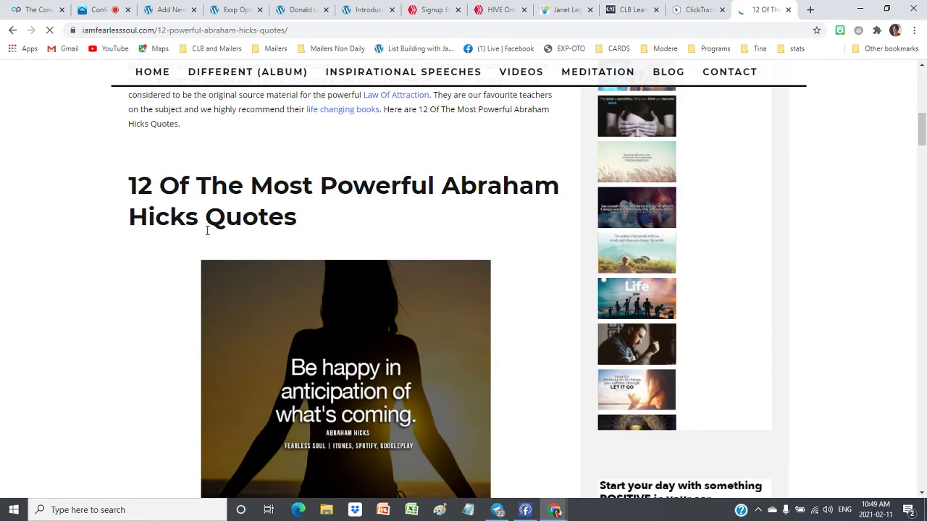
pyautogui.scroll(-6, 208, 230)
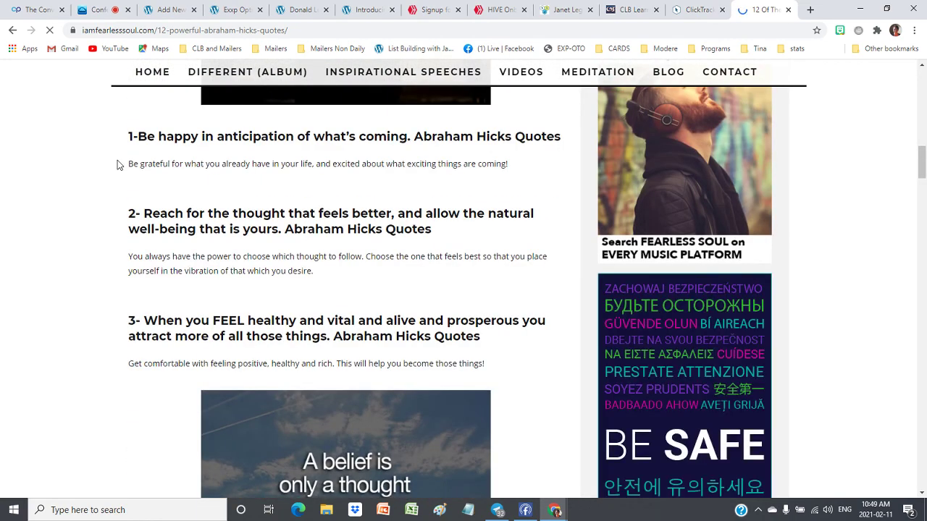
pyautogui.scroll(-12, 120, 177)
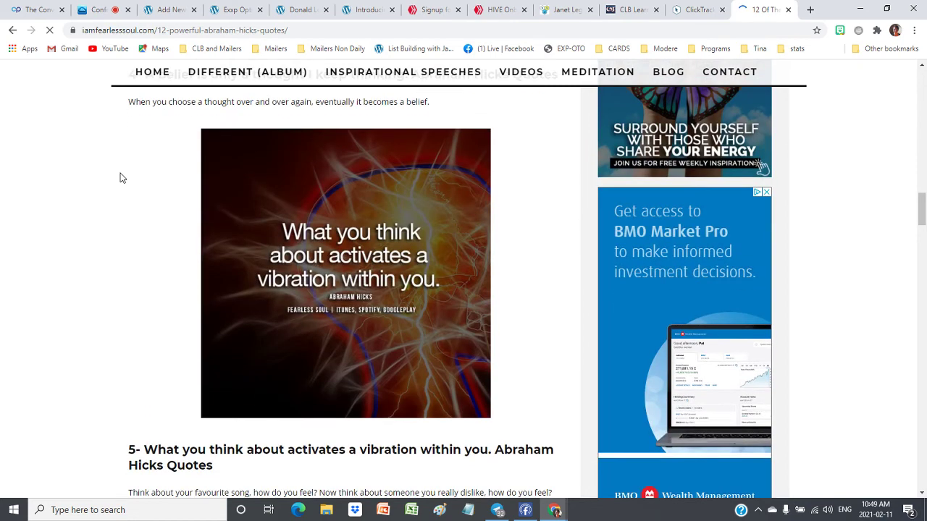
pyautogui.scroll(-2, 120, 177)
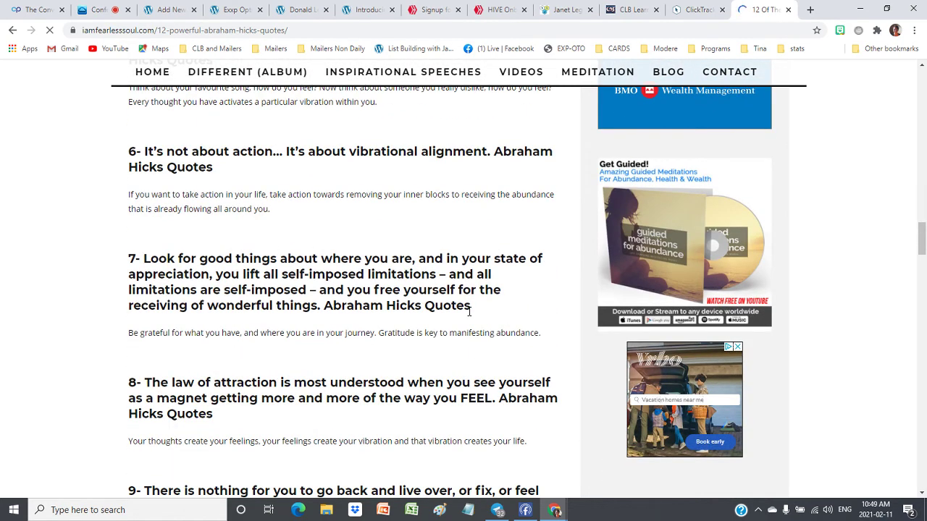
pyautogui.scroll(-1, 352, 287)
pyautogui.scroll(3, 352, 288)
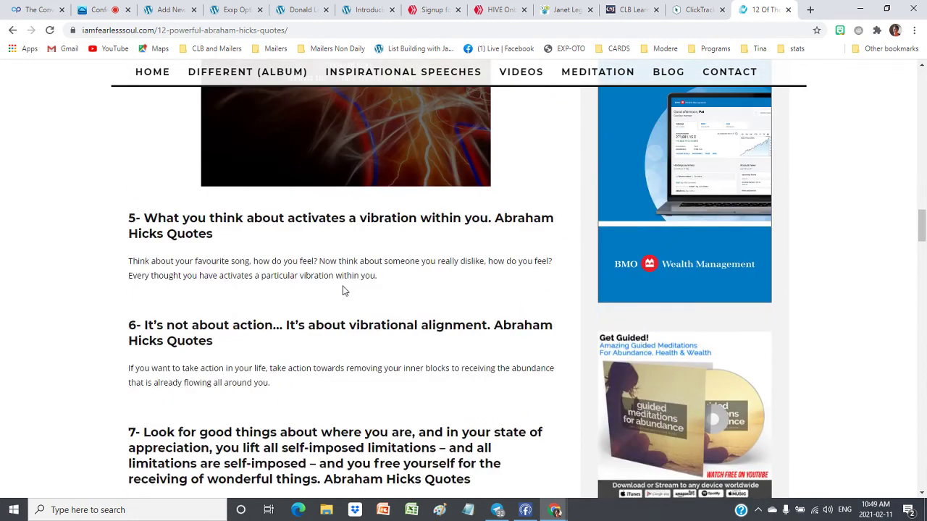
pyautogui.scroll(-1, 345, 290)
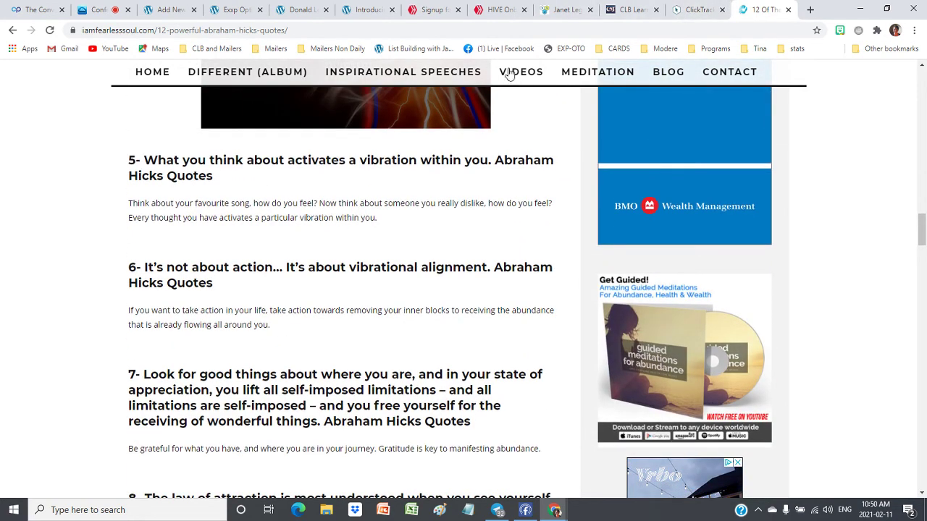
# Change the draft's title from Tips on Blogging to 'Tips on Happiness'
pyautogui.click(168, 9)
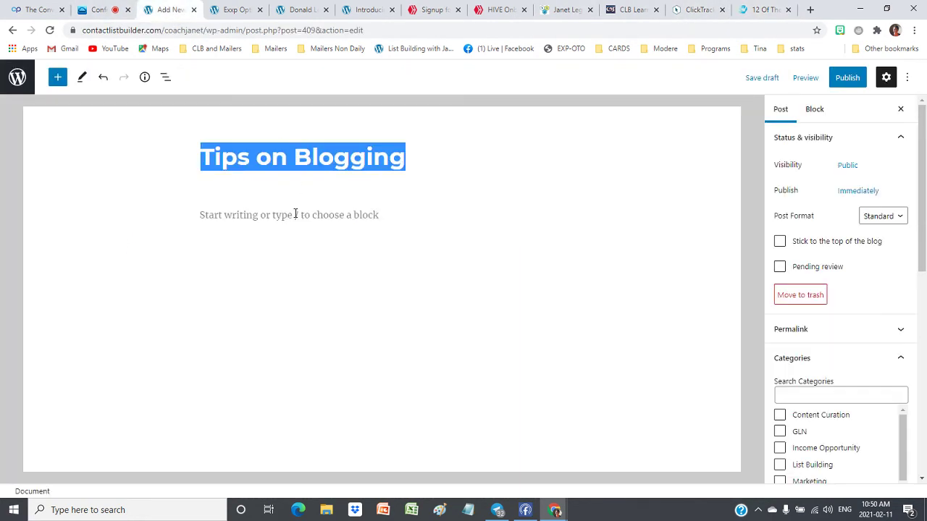
pyautogui.write('T')
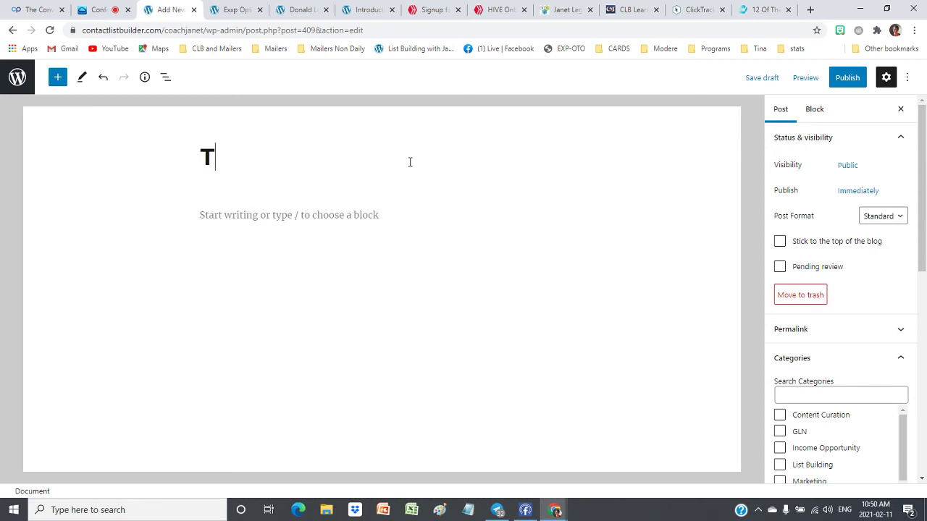
pyautogui.write('ips on h')
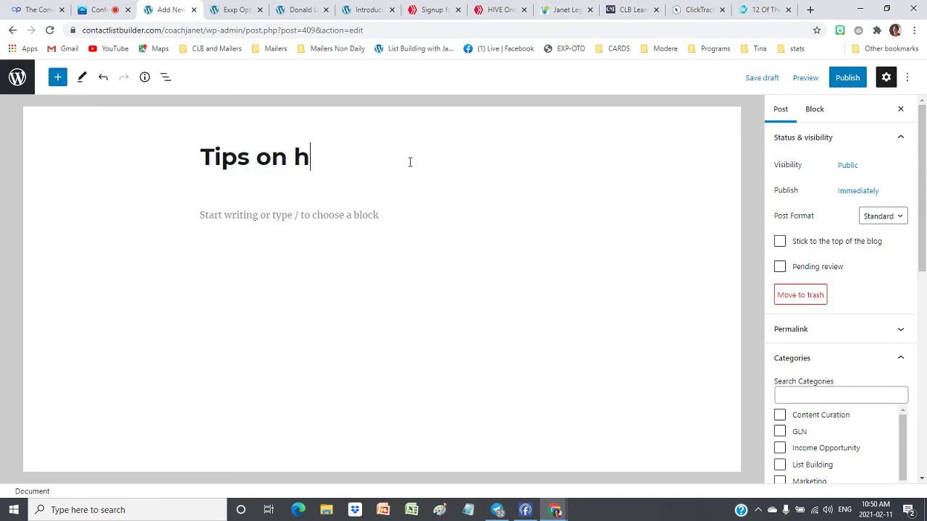
pyautogui.press('BackSpace')
pyautogui.write('Happiness')
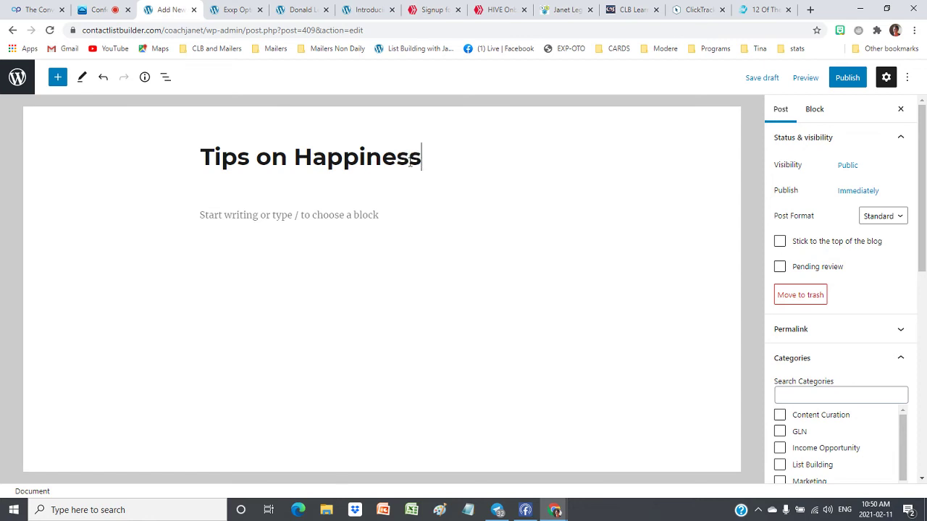
pyautogui.click(243, 214)
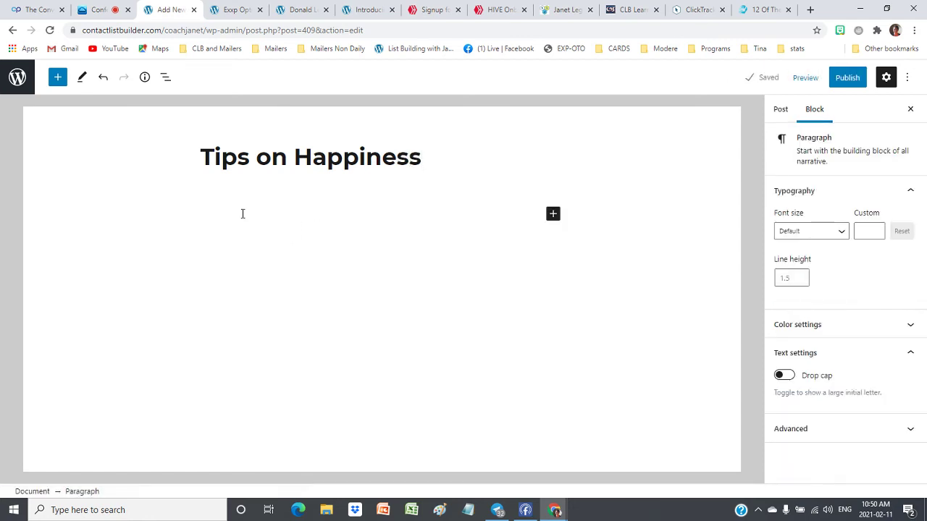
# Write a paragraph introducing Get Stuck on Happy, a book of strategies for changing your thoughts
pyautogui.write('Get STuck')
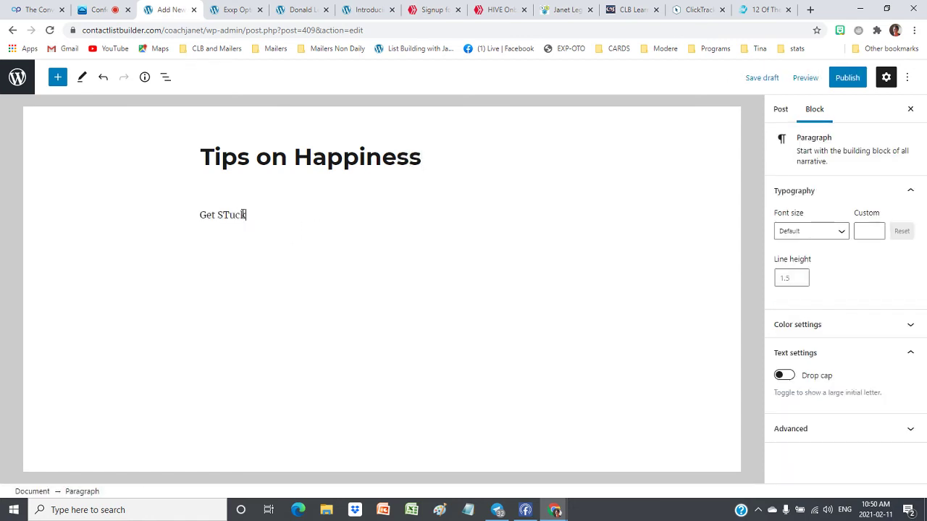
pyautogui.press('BackSpace')
pyautogui.write('cy')
pyautogui.press('BackSpace')
pyautogui.write('y')
pyautogui.write('uck on Happy ')
pyautogui.write('is a book wit')
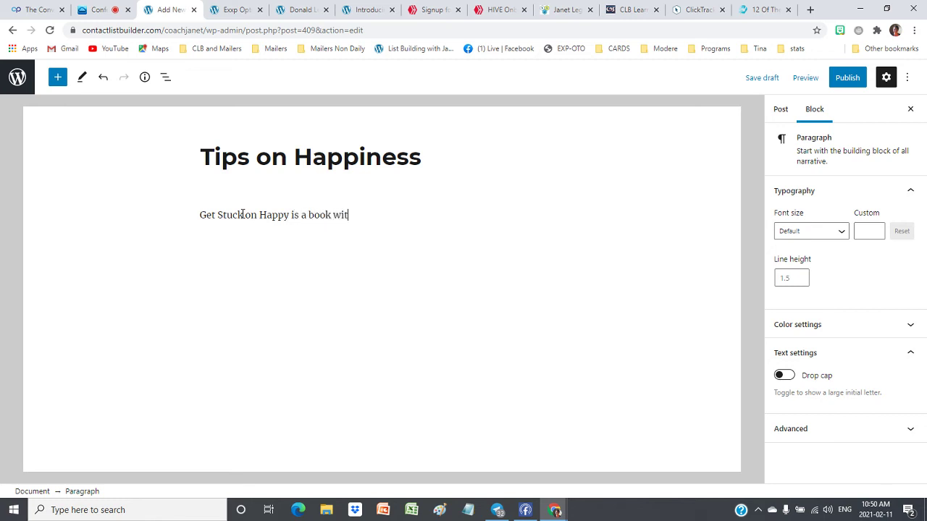
pyautogui.write('h strategies to help you ')
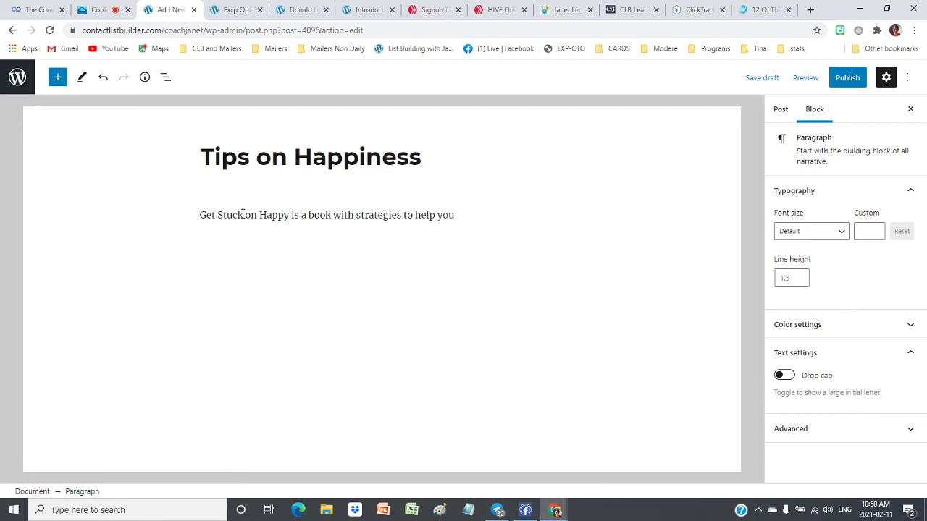
pyautogui.write('change your though')
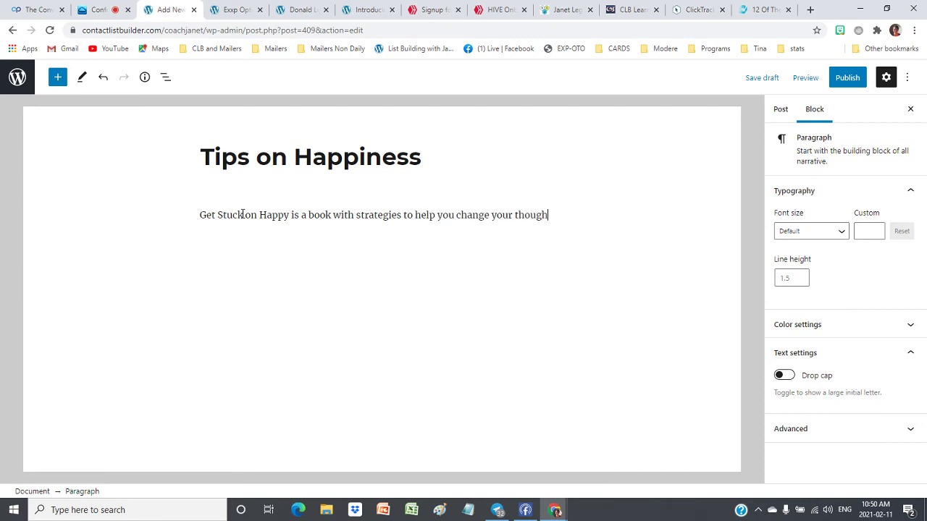
pyautogui.write('ts and live a happier life.')
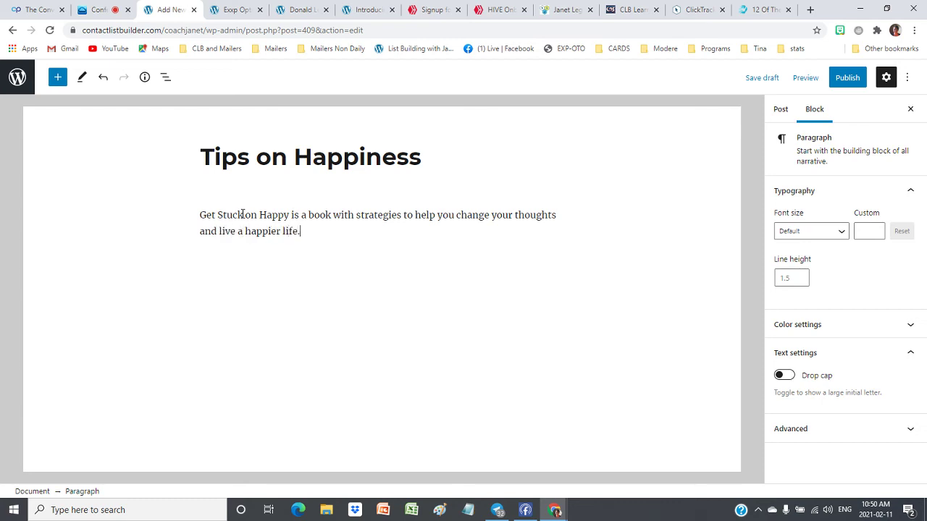
# Add a paragraph about making Vibrational Cards from old business cards or index cards
pyautogui.press('Return')
pyautogui.write('My favourite a')
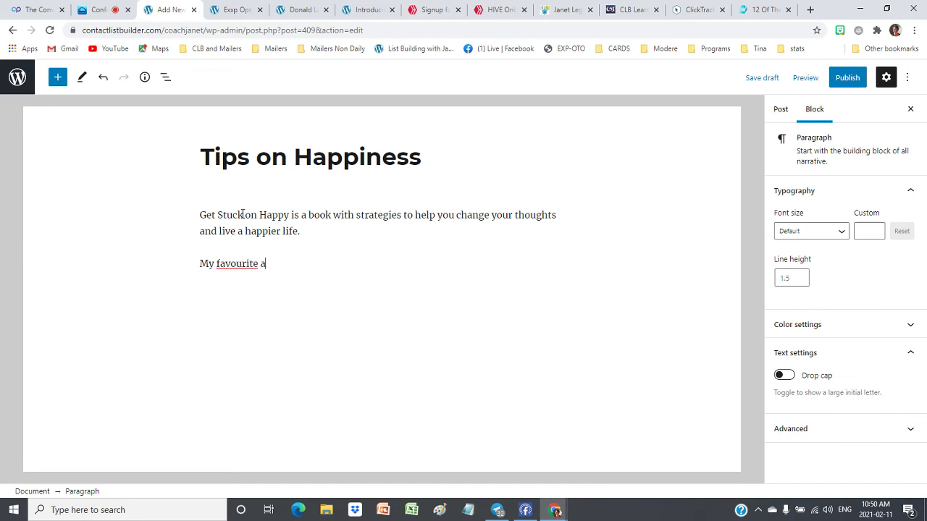
pyautogui.write('ctivity si the')
pyautogui.press('BackSpace')
pyautogui.press('BackSpace')
pyautogui.press('BackSpace')
pyautogui.write('is the')
pyautogui.write('Vibrational Cards')
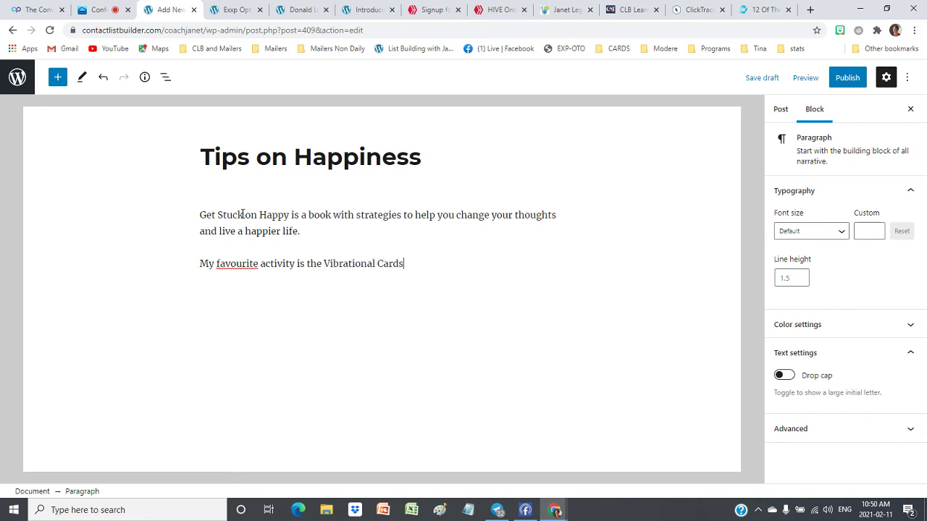
pyautogui.write(' that you can create')
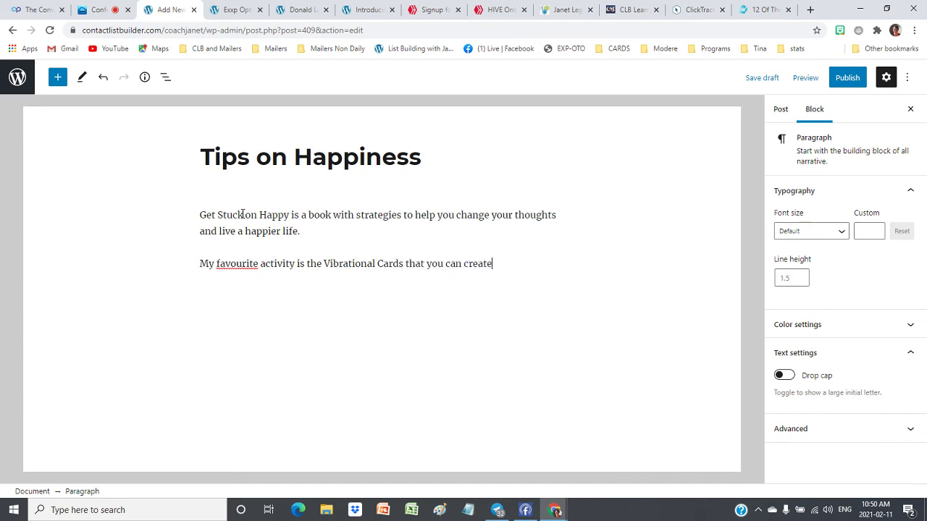
pyautogui.write(' from old business cards')
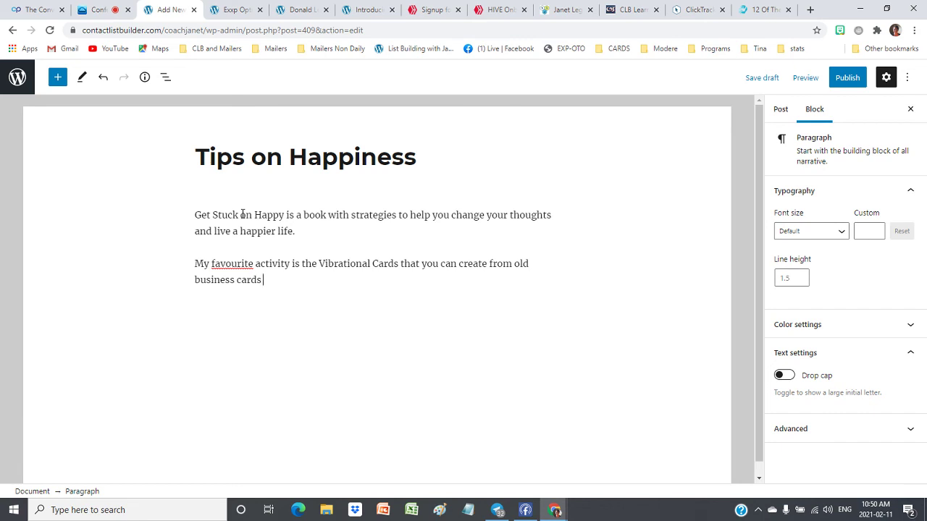
pyautogui.write(' or even use index cards.')
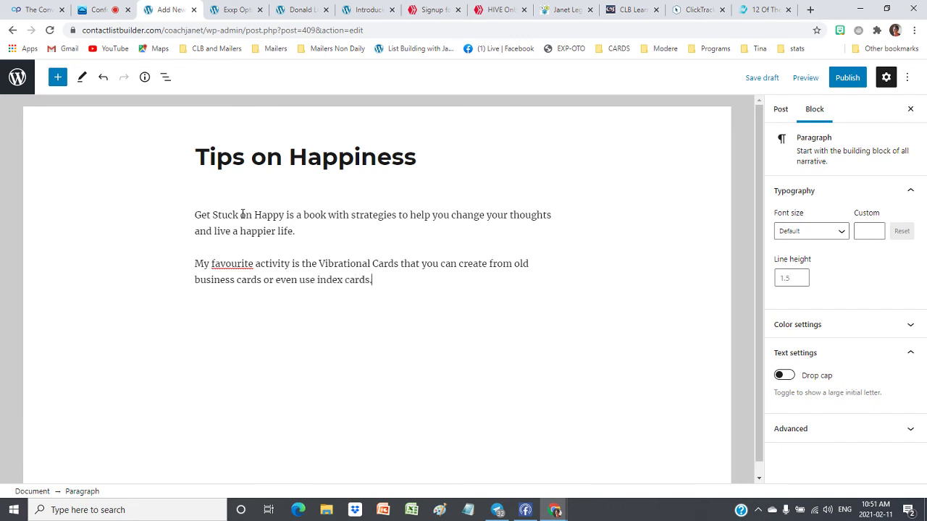
pyautogui.press('Return')
# Add the paragraph 'On each card, write a different motivational word such as ...'
pyautogui.write('On each ca')
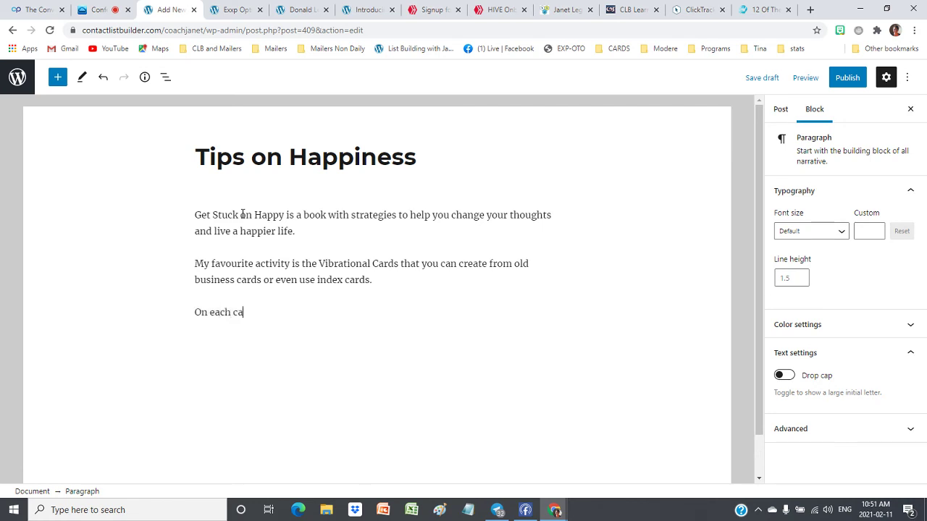
pyautogui.write('rd, write a different motivaitonal')
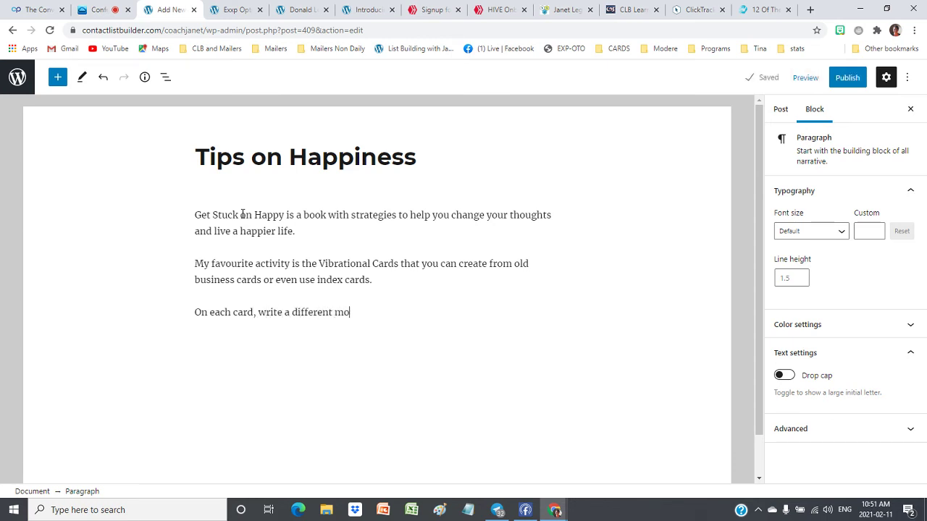
pyautogui.press('BackSpace')
pyautogui.press('BackSpace')
pyautogui.press('BackSpace')
pyautogui.write('onal')
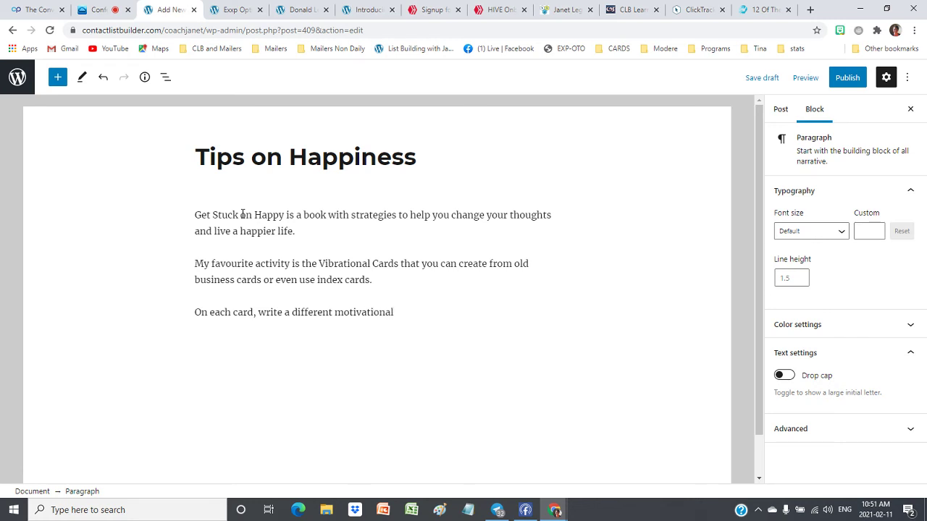
pyautogui.write(' word such as ...')
# List More happiness, More gratitude, More love and More friends on separate lines
pyautogui.press('Return')
pyautogui.write('More hap')
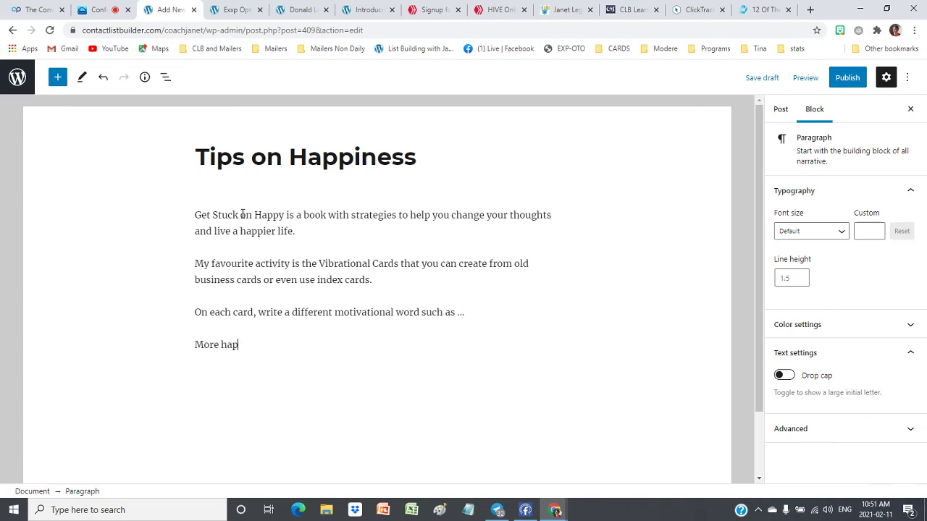
pyautogui.write('piness')
pyautogui.press('Return')
pyautogui.write('Mo')
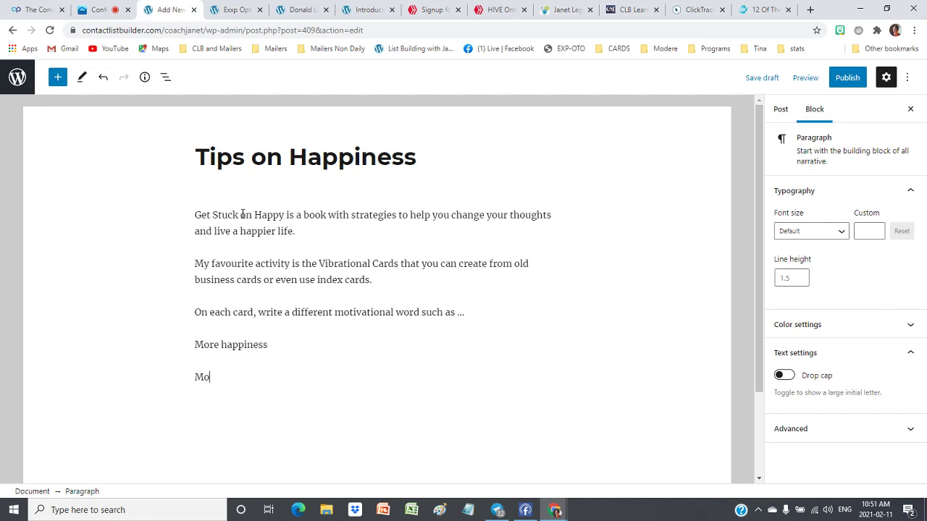
pyautogui.write('re grattitude')
pyautogui.press('Return')
pyautogui.write('More love')
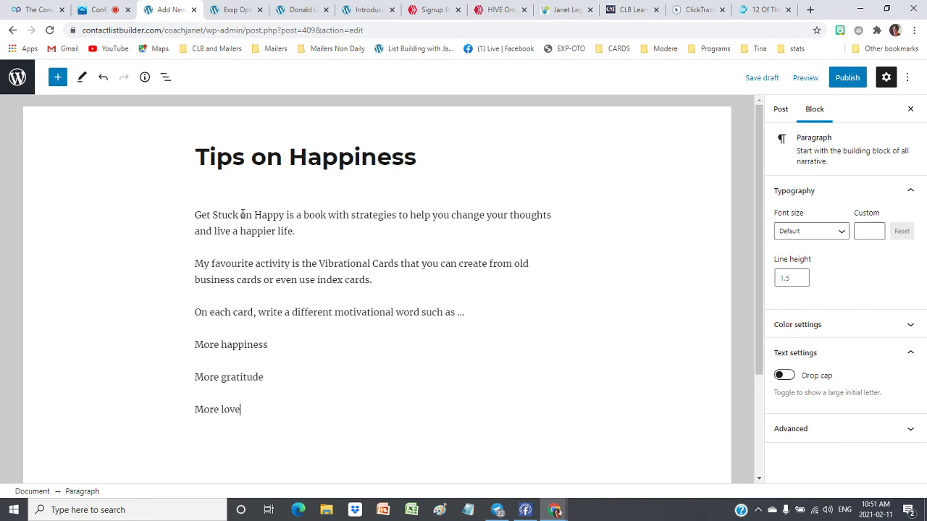
pyautogui.press('Return')
pyautogui.write('More fr')
pyautogui.write('eind')
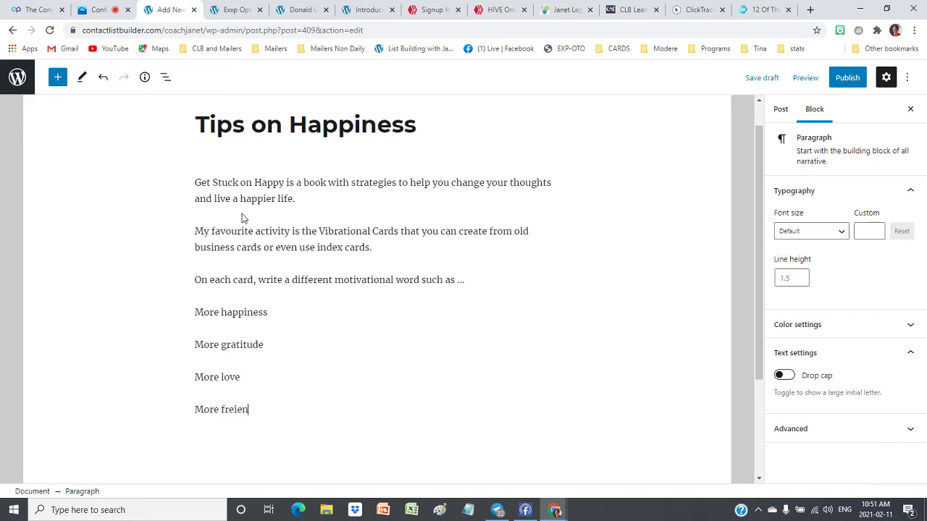
pyautogui.press('BackSpace')
pyautogui.press('BackSpace')
pyautogui.write('ends')
# Continue with More reading, More health and More activity, then a closing 'You get the point'
pyautogui.press('Return')
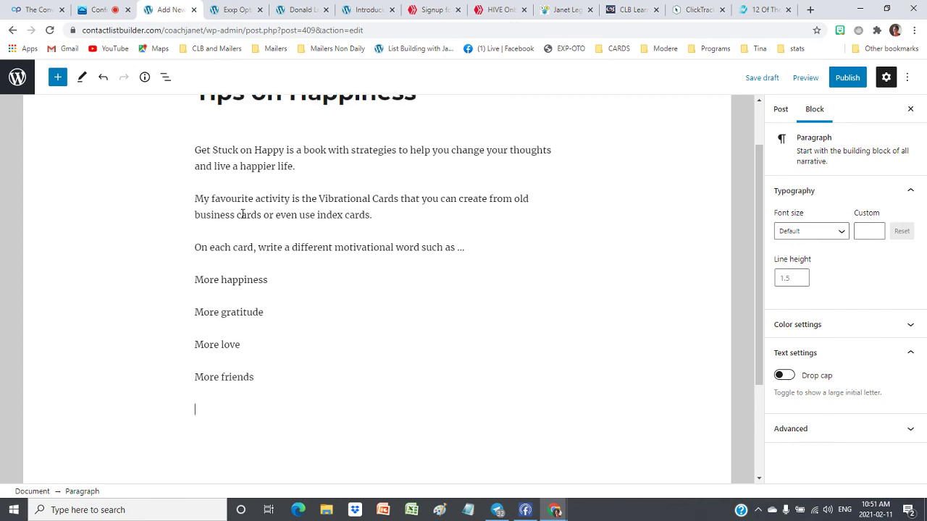
pyautogui.write('More rea')
pyautogui.write('ding')
pyautogui.press('Return')
pyautogui.write('More ')
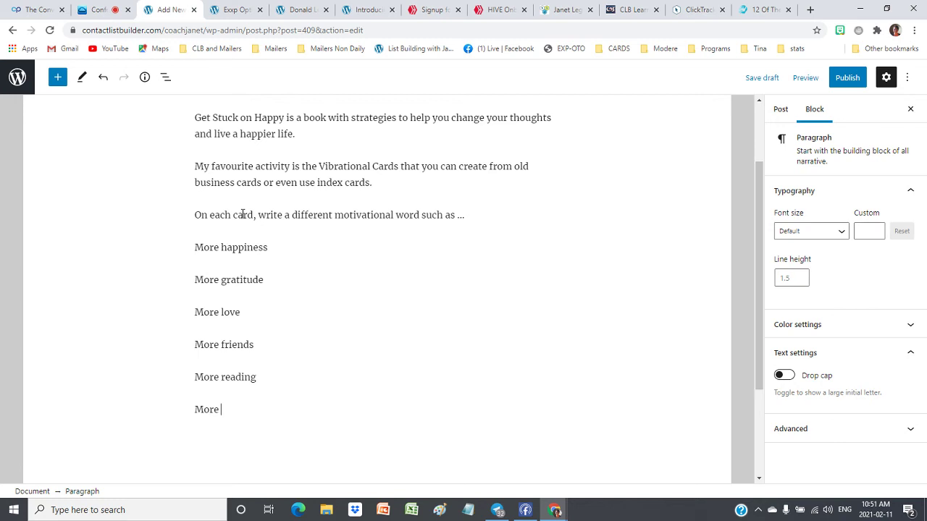
pyautogui.write('health')
pyautogui.press('Return')
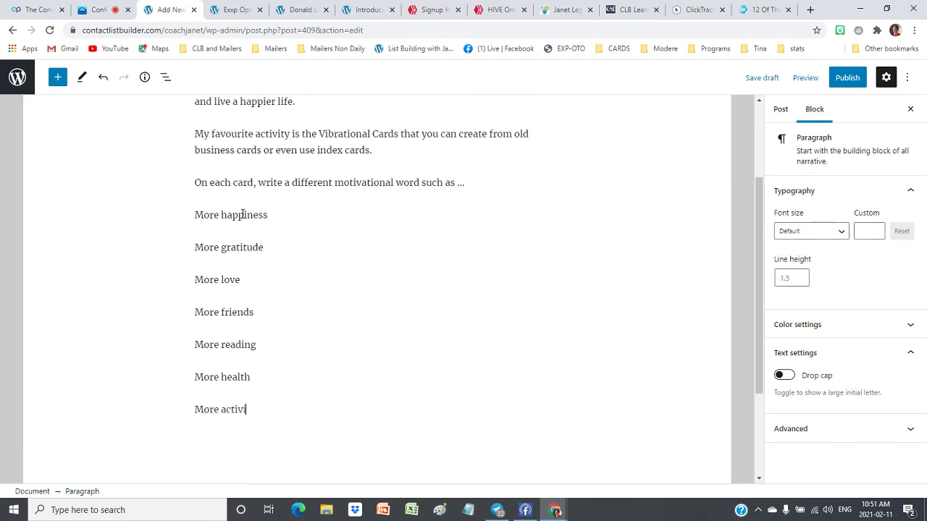
pyautogui.press('Return')
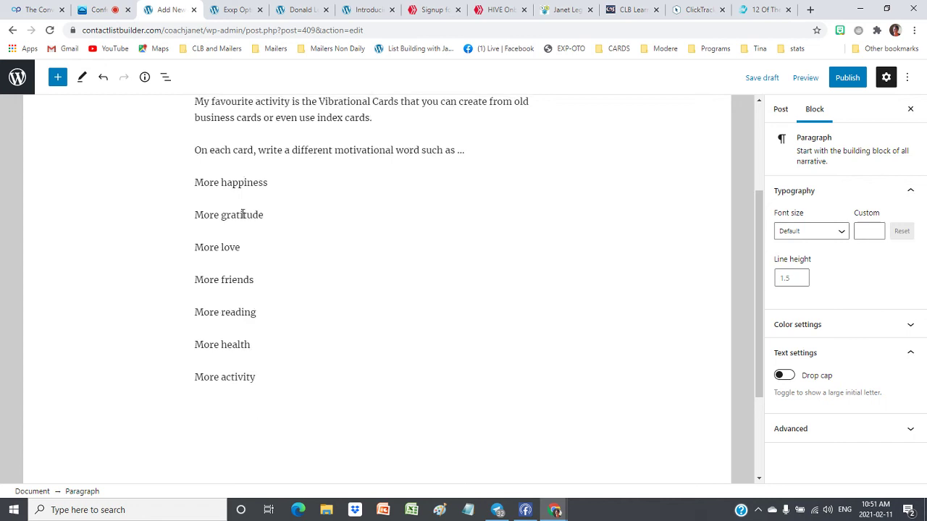
pyautogui.write('You bget the point!')
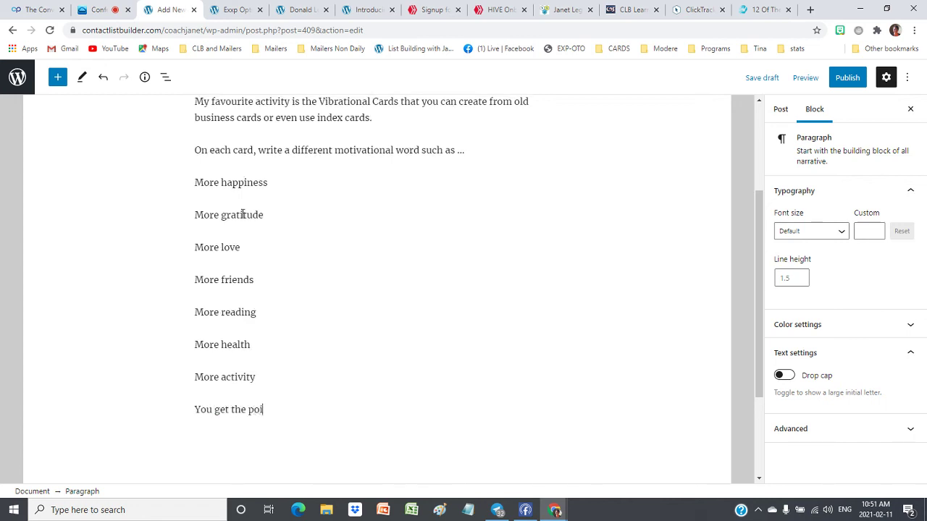
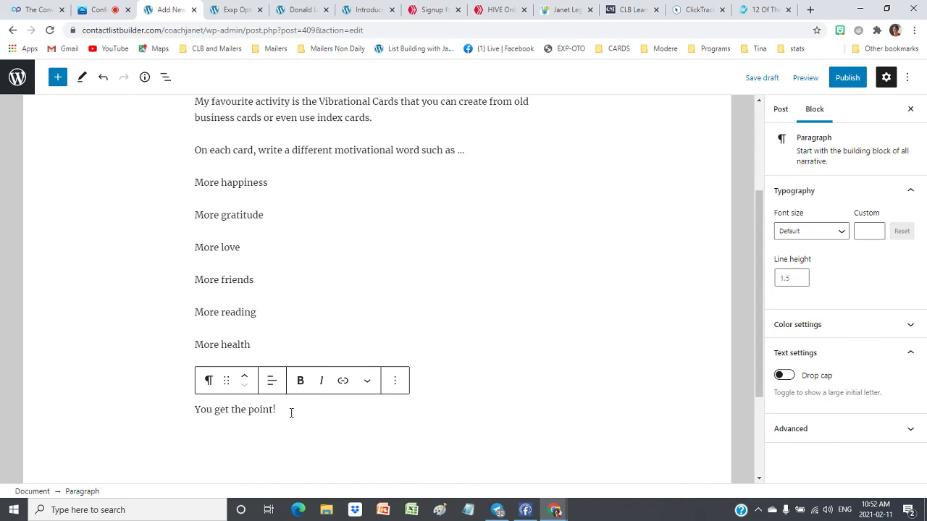
# Start a closing paragraph below 'You get the point!' reading 'Find out more about Get Stuck on Happy'
pyautogui.press('Return')
pyautogui.write('Find')
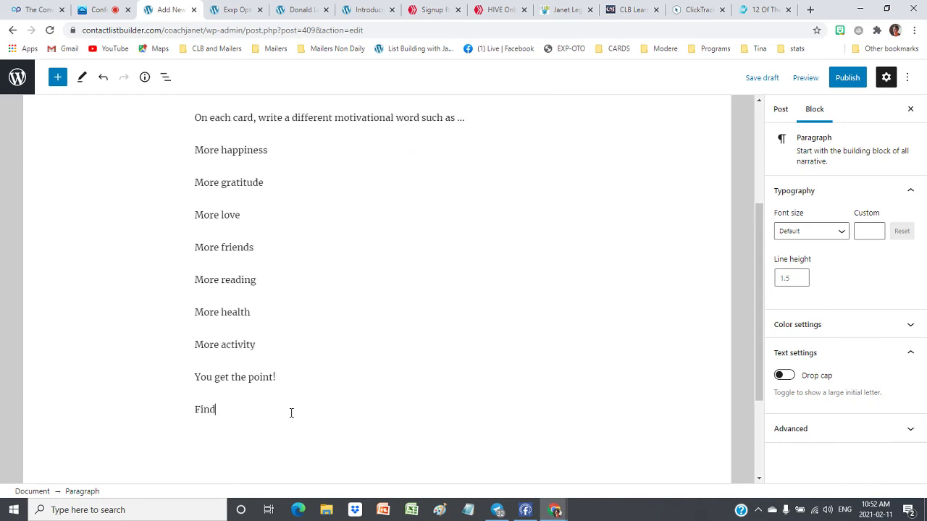
pyautogui.write(' out more about ')
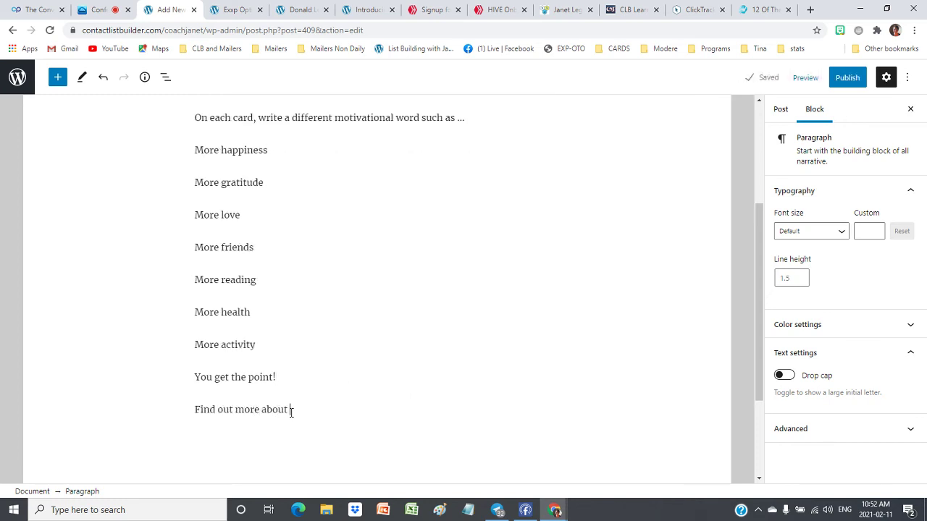
pyautogui.write('Get Stuc')
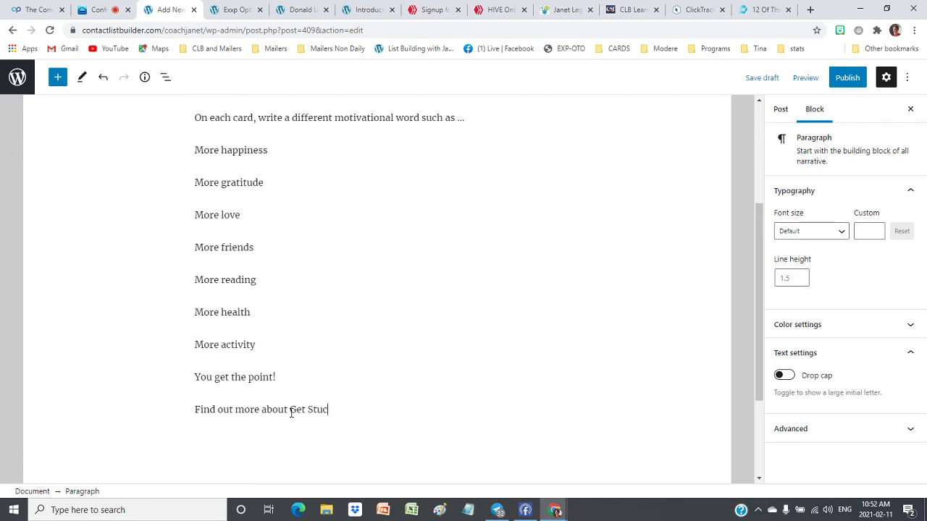
pyautogui.write('k on Happy on our')
pyautogui.press('Return')
pyautogui.press('BackSpace')
pyautogui.press('BackSpace')
pyautogui.press('BackSpace')
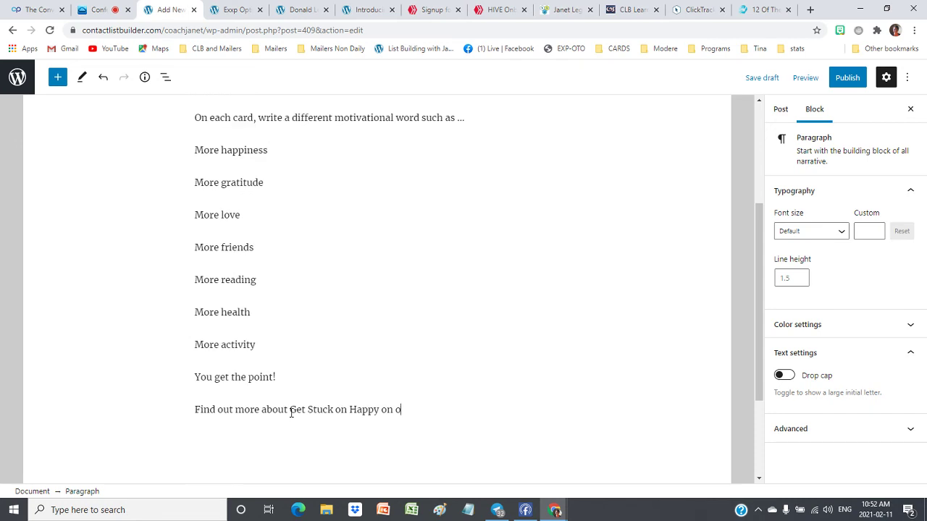
pyautogui.write('here')
pyautogui.keyDown('shift'); pyautogui.click(290, 410); pyautogui.keyUp('shift')
pyautogui.click(343, 382)
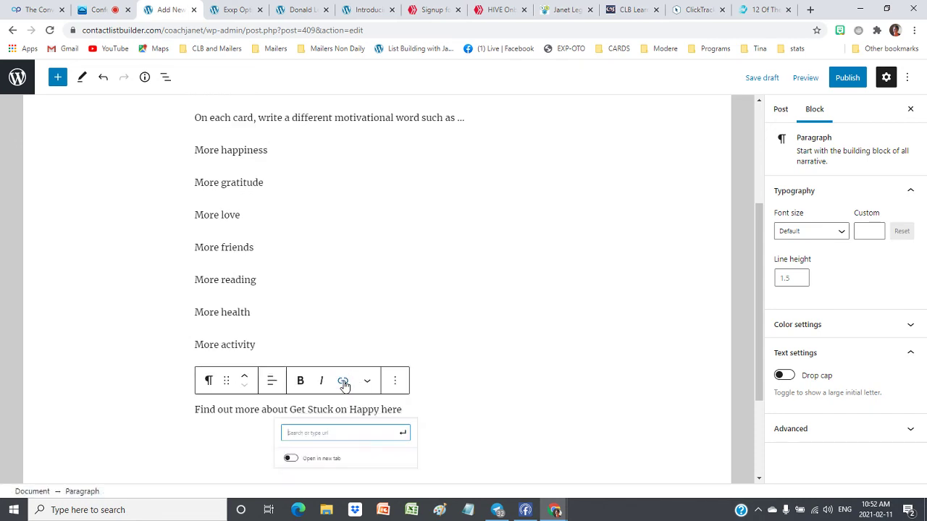
pyautogui.write('htt')
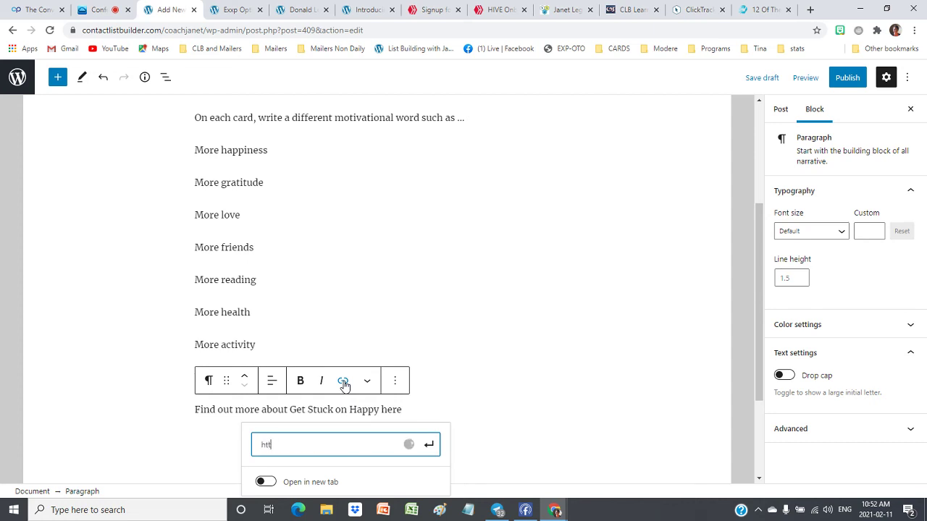
pyautogui.write('ps://www.c')
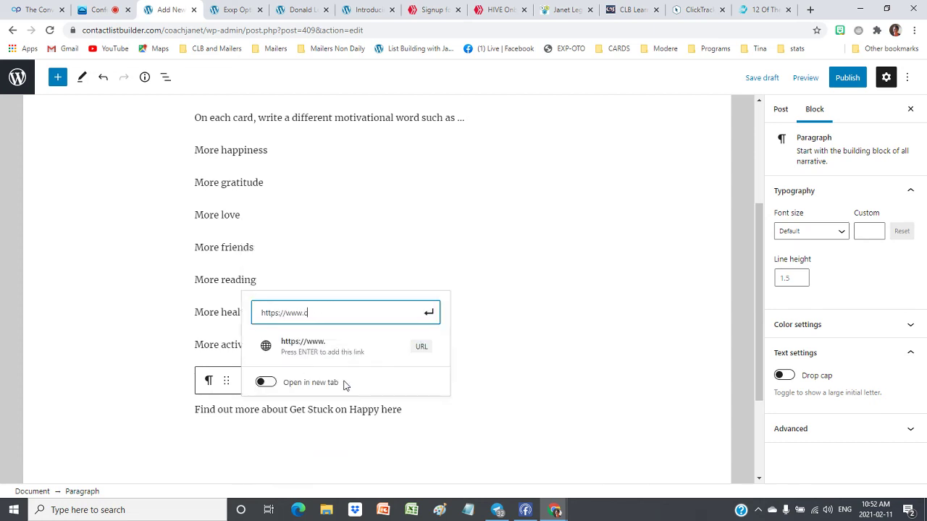
pyautogui.press('BackSpace')
pyautogui.write('getstuckonhappy.com')
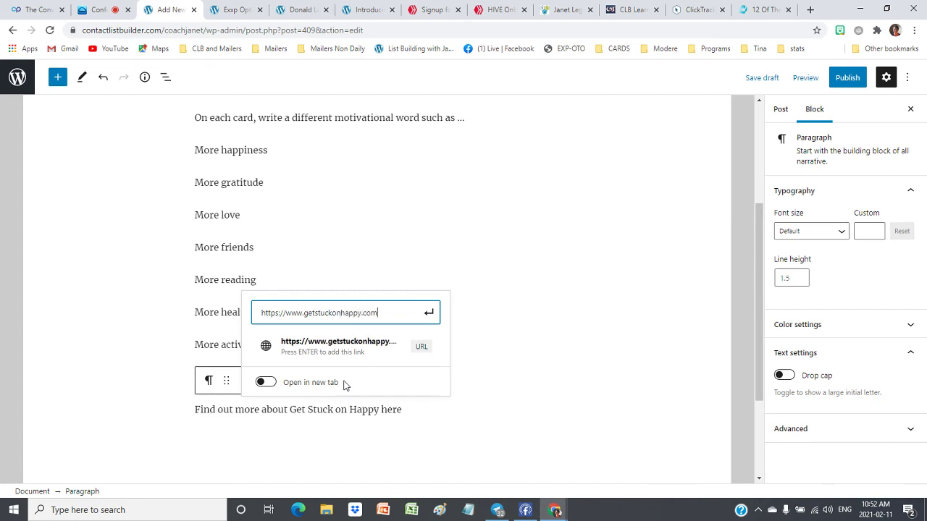
pyautogui.click(426, 313)
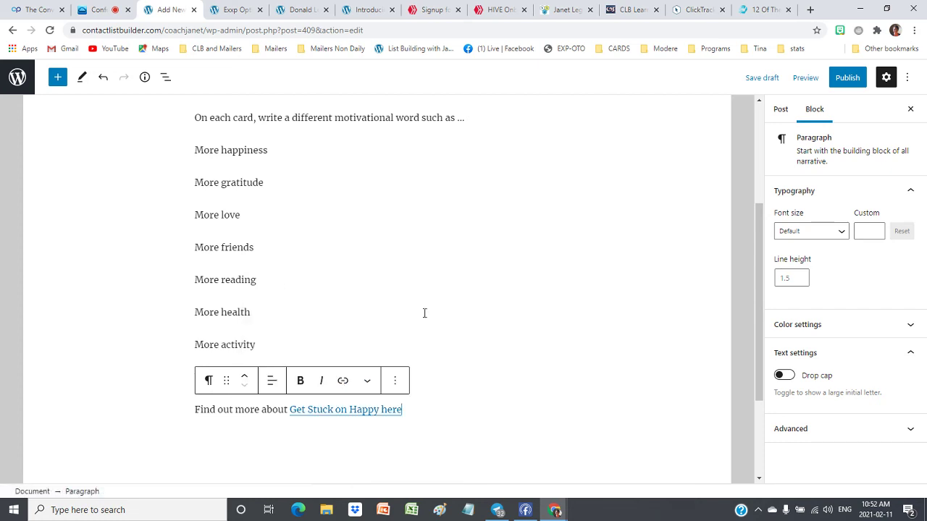
# Check the new link's web address and close the link editor without changes
pyautogui.click(341, 409)
pyautogui.click(427, 443)
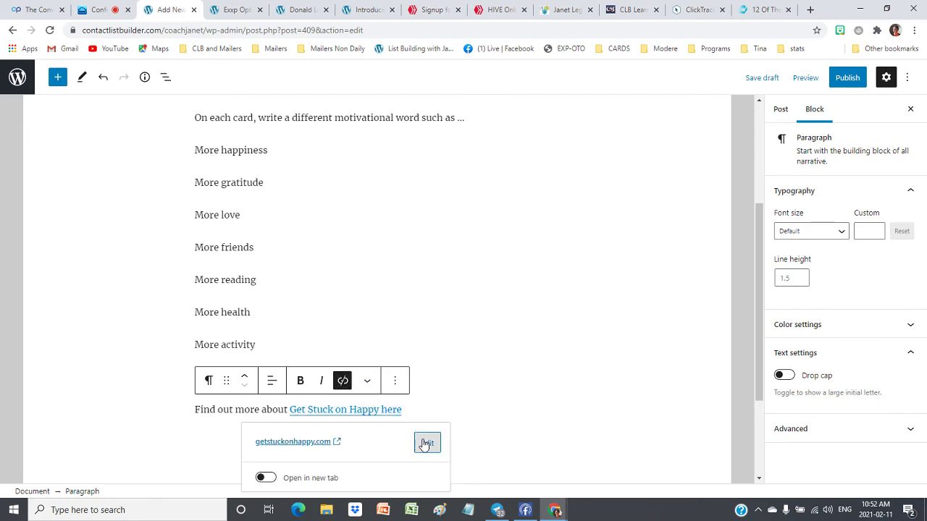
pyautogui.click(271, 383)
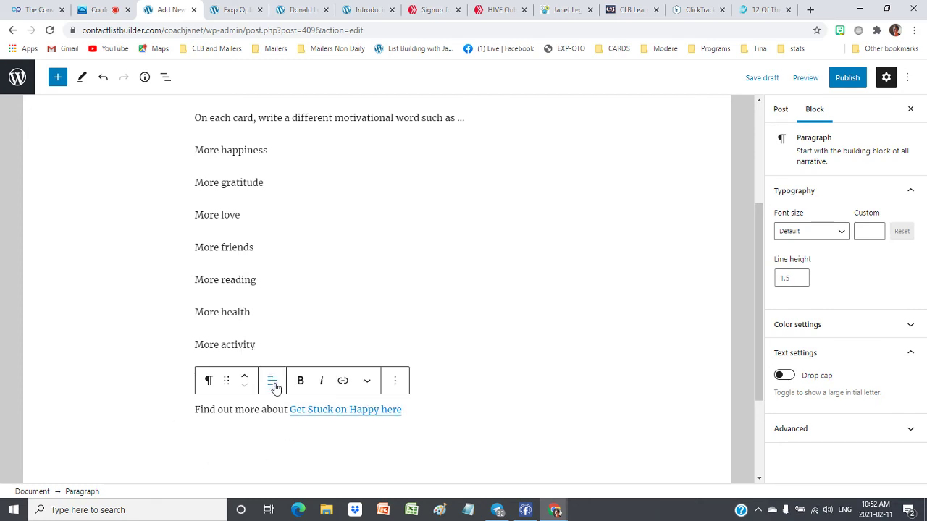
# Review the list from 'More happiness' to 'You get the point!', then deselect to show post settings
pyautogui.scroll(3, 594, 193)
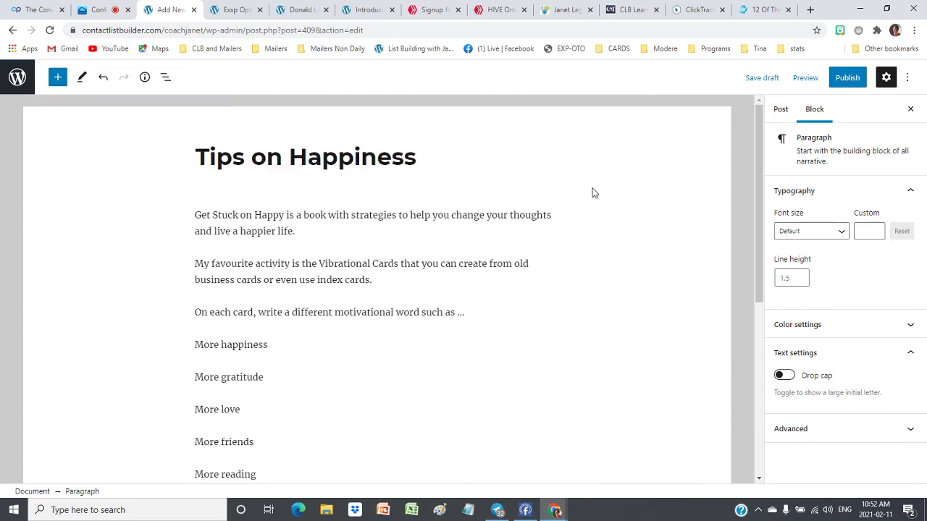
pyautogui.scroll(-2, 498, 235)
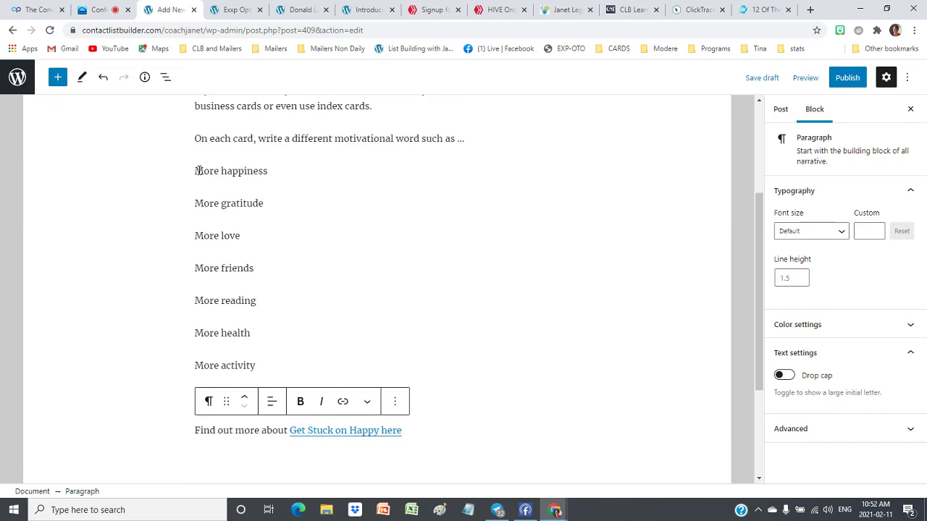
pyautogui.moveTo(198, 170); pyautogui.dragTo(279, 393)
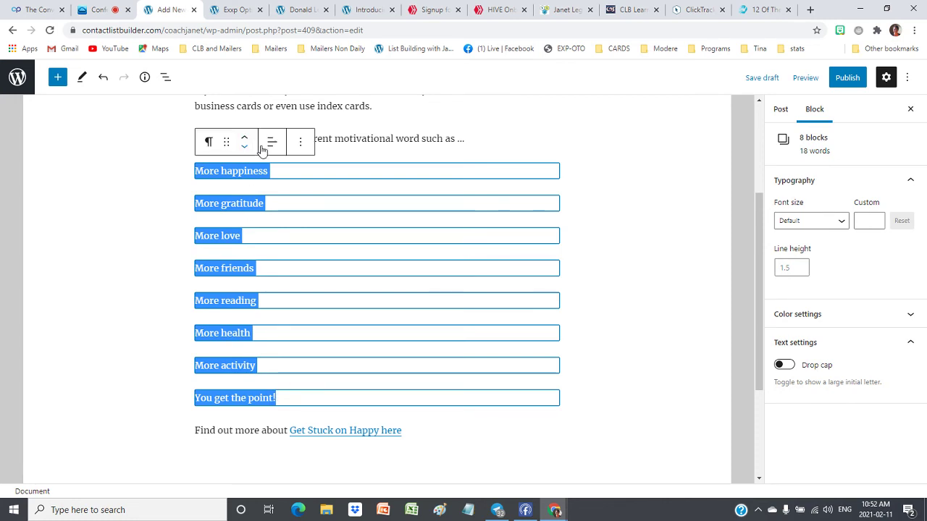
pyautogui.click(281, 168)
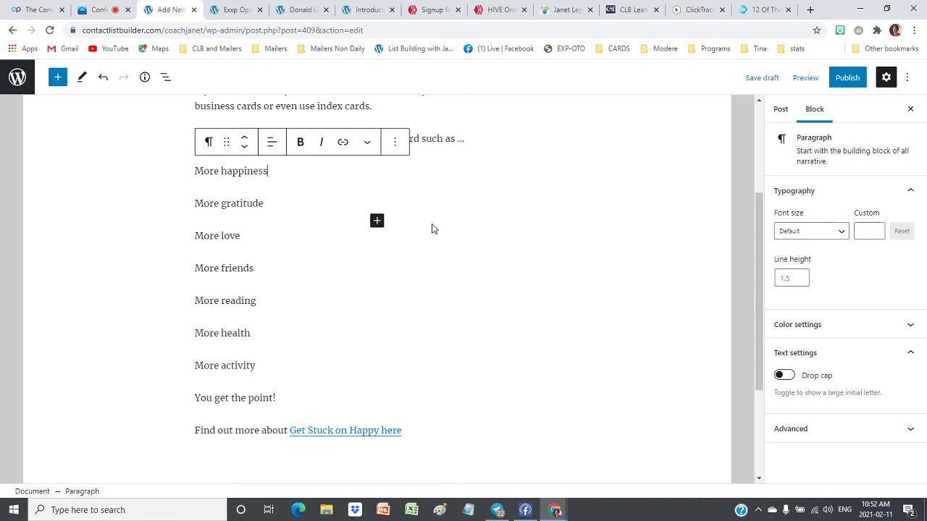
pyautogui.scroll(1, 432, 227)
pyautogui.click(184, 256)
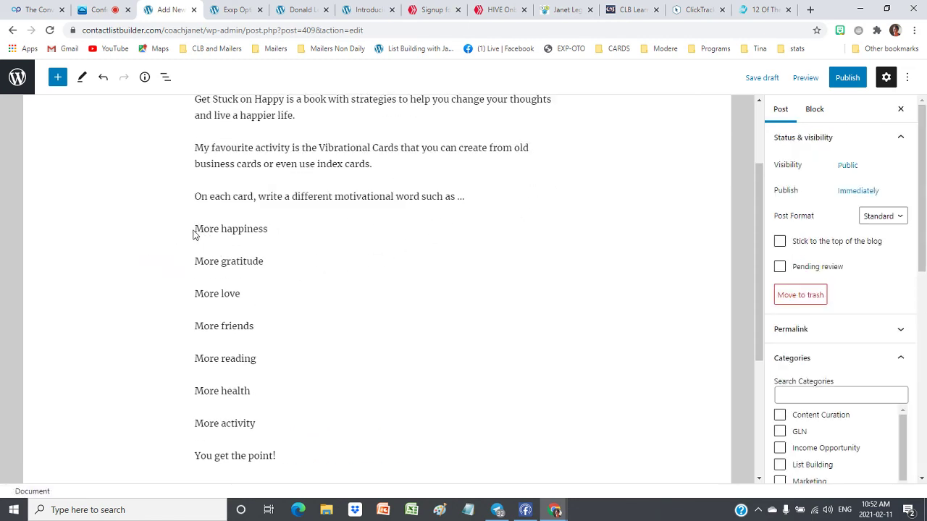
# Add the tag 'get stuck on happy' in the post's Tags panel
pyautogui.scroll(-3, 457, 273)
pyautogui.scroll(5, 376, 395)
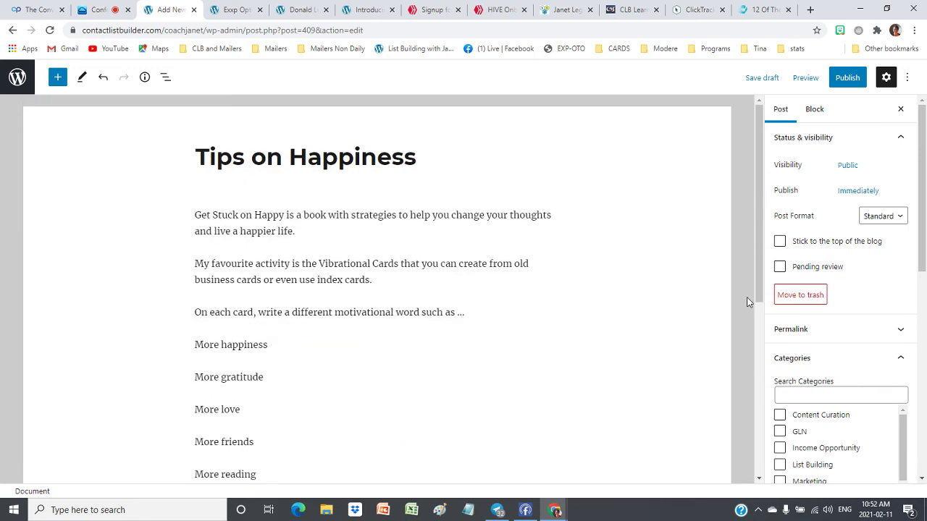
pyautogui.scroll(-2, 814, 221)
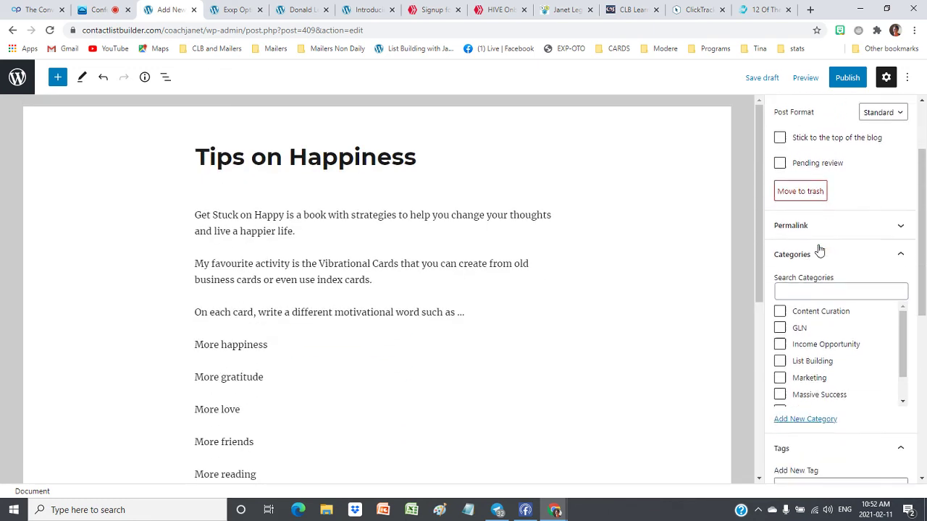
pyautogui.scroll(-3, 802, 281)
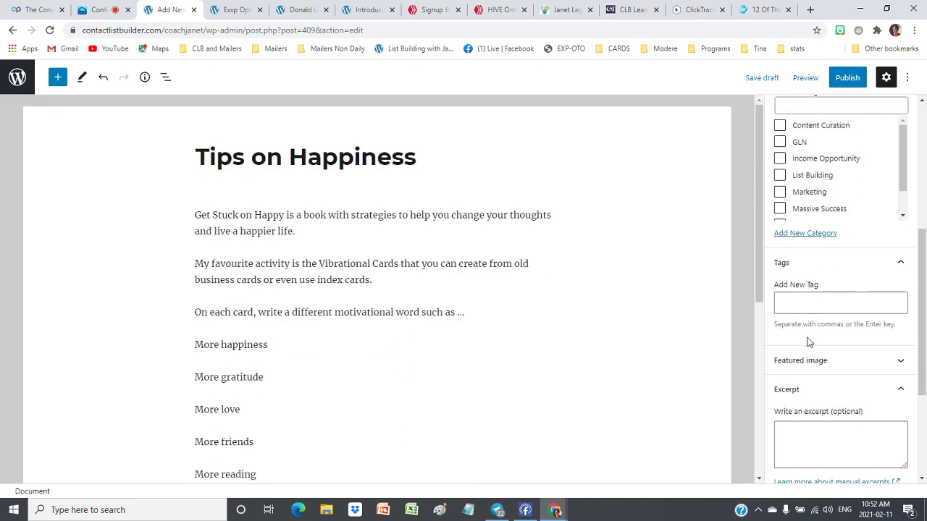
pyautogui.click(814, 306)
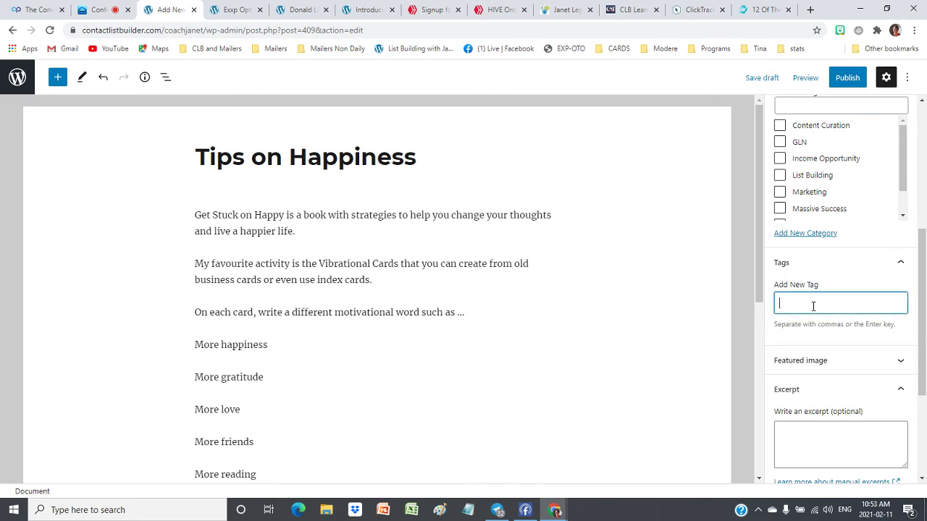
pyautogui.write('get stuck on happy')
pyautogui.press('Return')
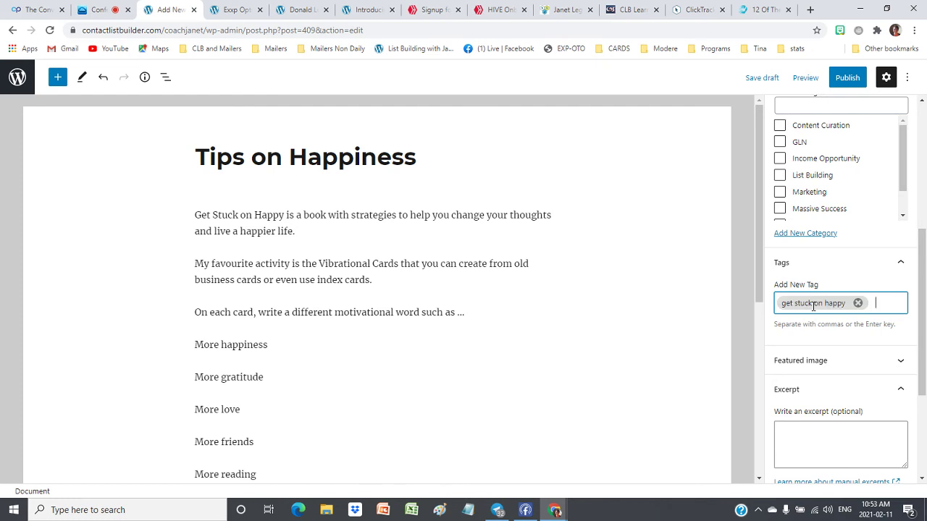
# Choose the suggested 'get stuck on happy' tag from the tag entry's suggestions
pyautogui.write('ctg')
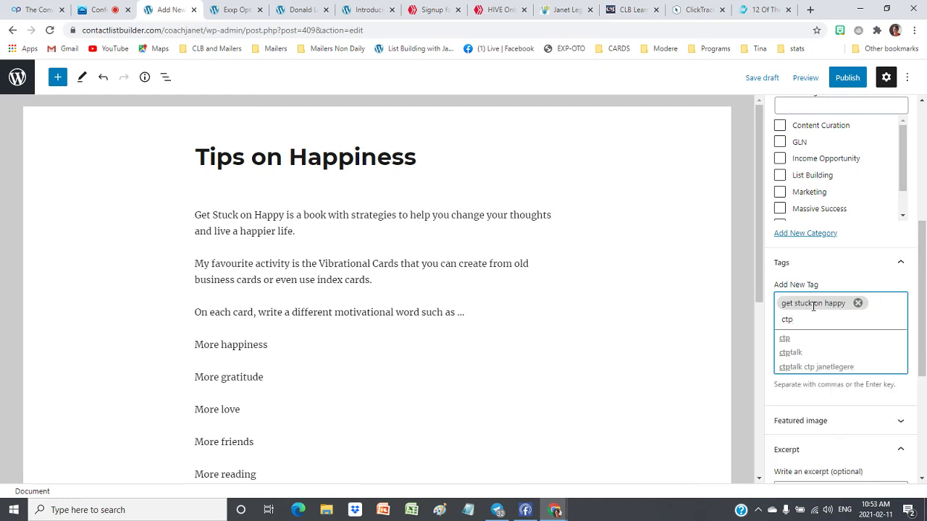
pyautogui.press('BackSpace')
pyautogui.press('BackSpace')
pyautogui.press('BackSpace')
pyautogui.write('k')
pyautogui.press('BackSpace')
pyautogui.press('BackSpace')
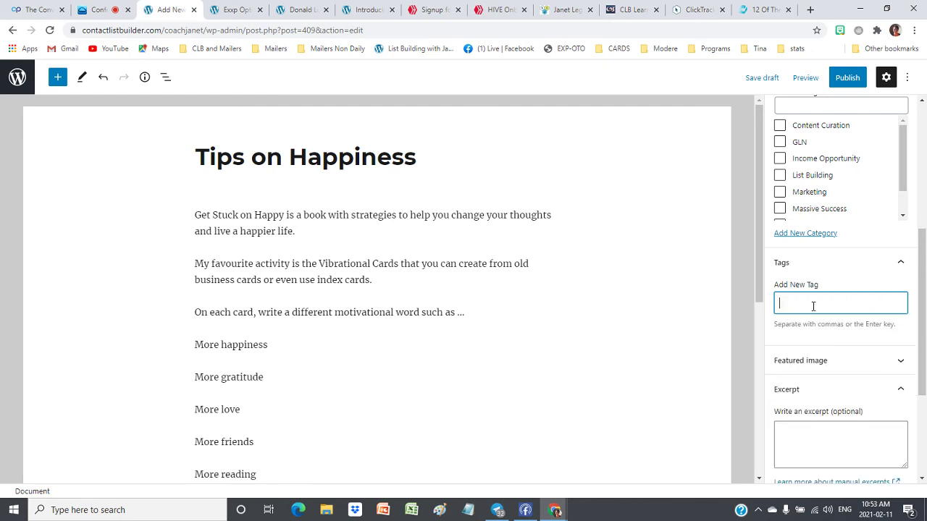
pyautogui.write('get')
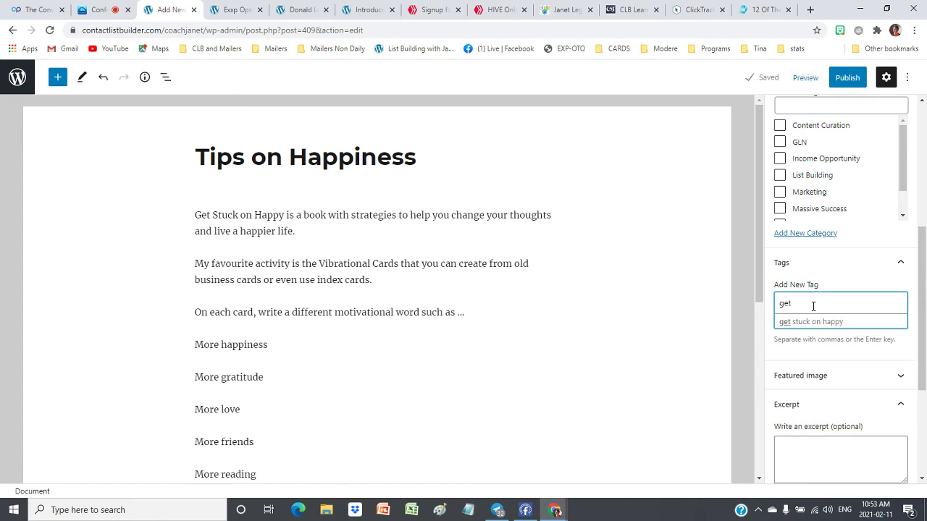
pyautogui.click(817, 323)
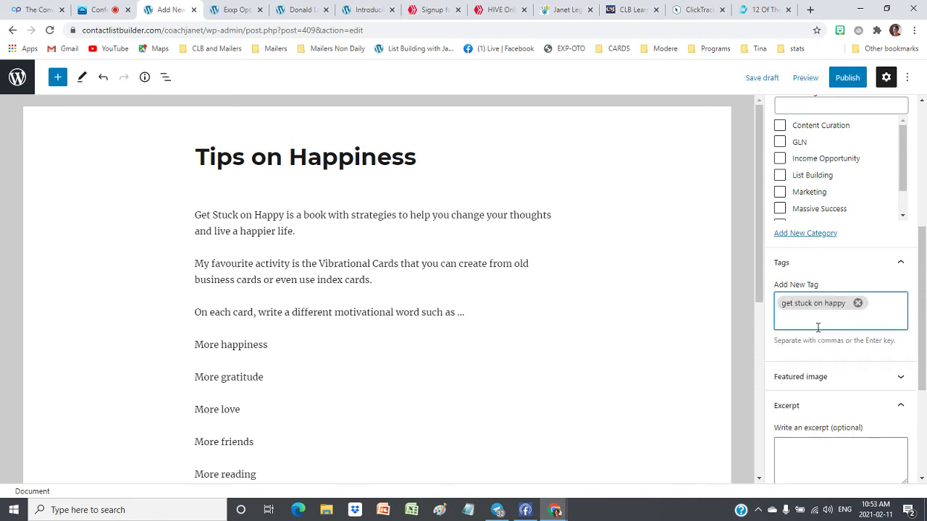
# Add 'ctptalk' as a tag and enter 'clblearning' as a third tag
pyautogui.write('ctptal')
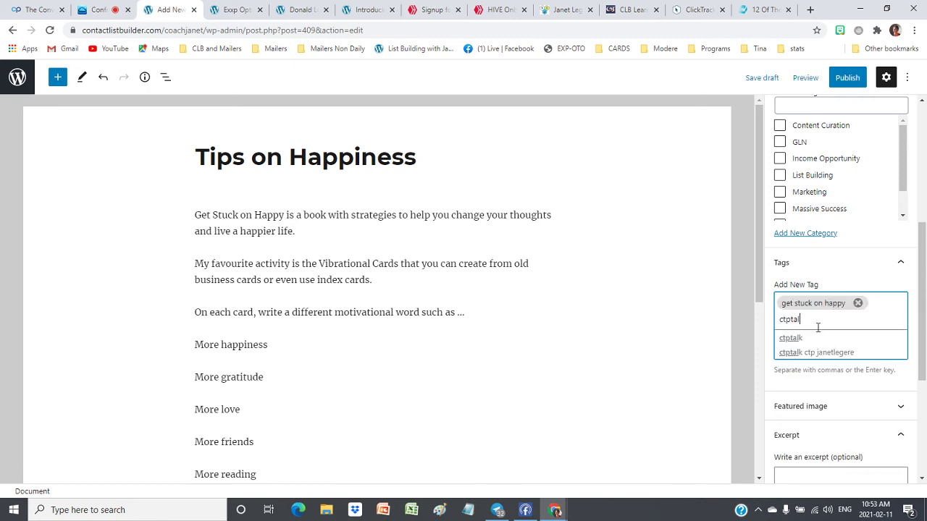
pyautogui.write('k')
pyautogui.press('Return')
pyautogui.write('clb')
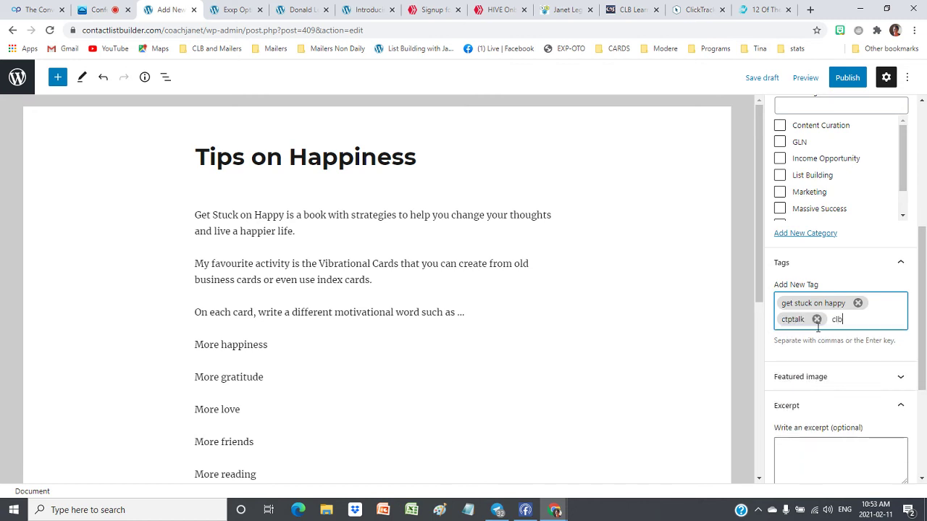
pyautogui.write('learning')
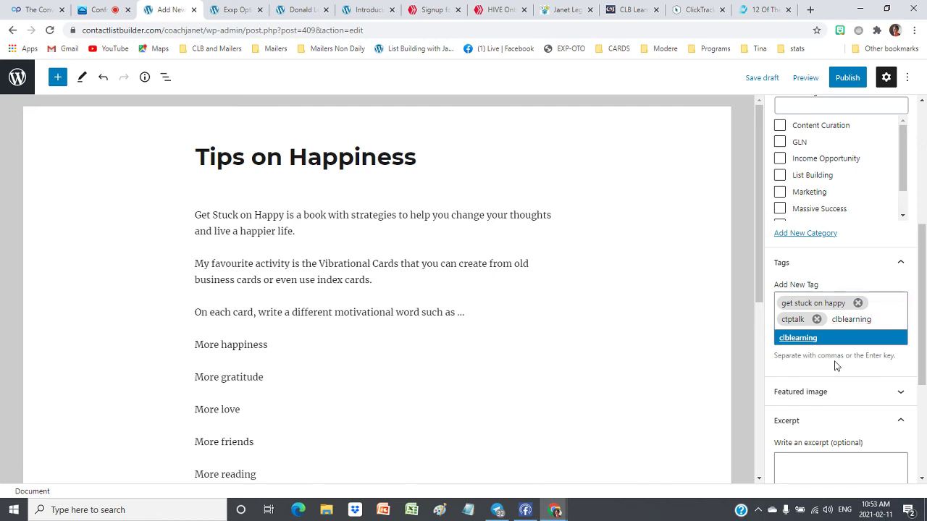
pyautogui.scroll(-2, 825, 401)
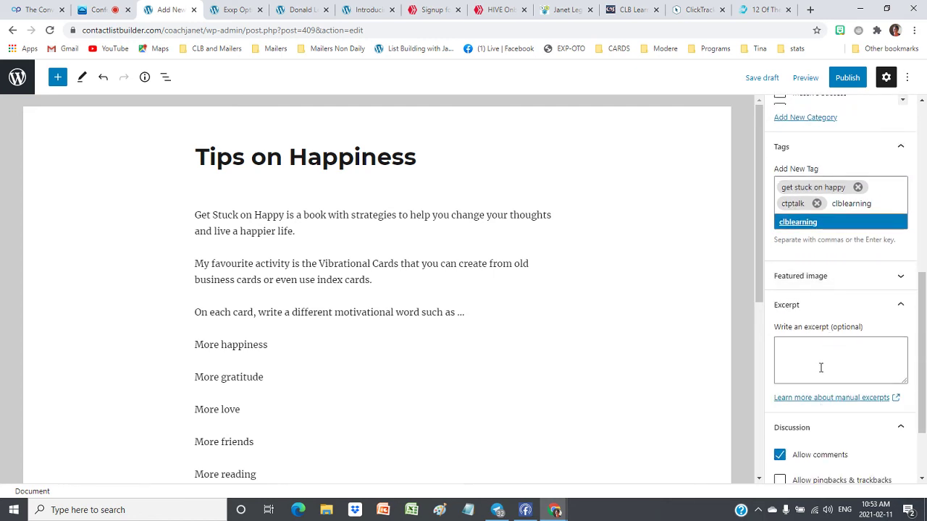
pyautogui.scroll(-2, 857, 348)
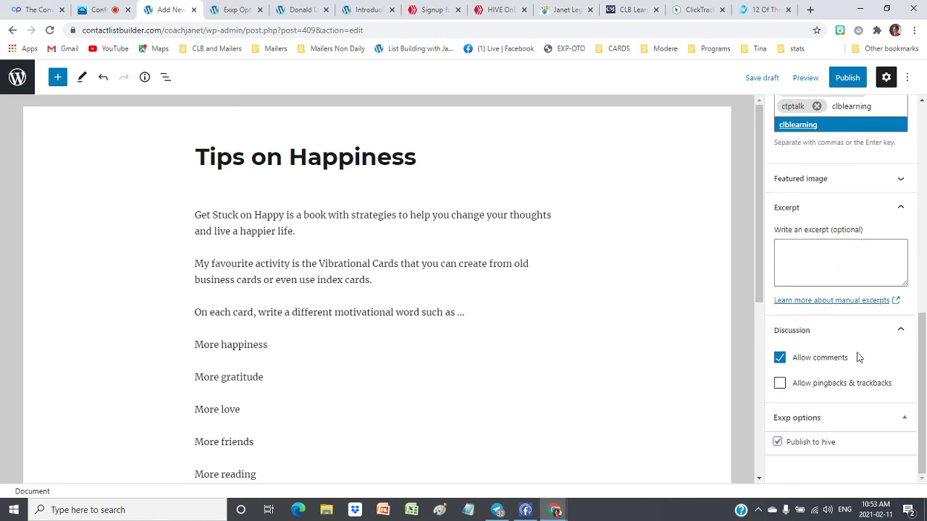
# Publish 'Tips on Happiness' immediately, view the live post, then go to the Hive sign-up tab
pyautogui.click(844, 79)
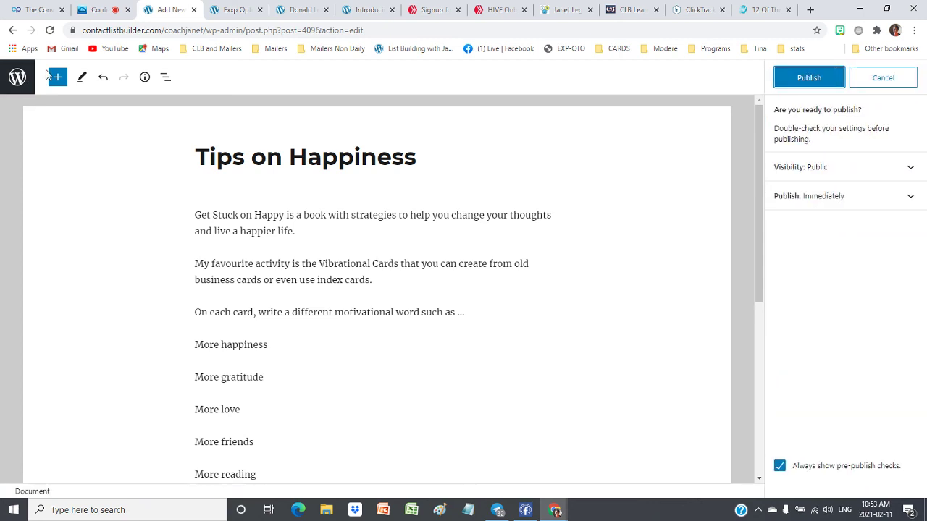
pyautogui.click(814, 78)
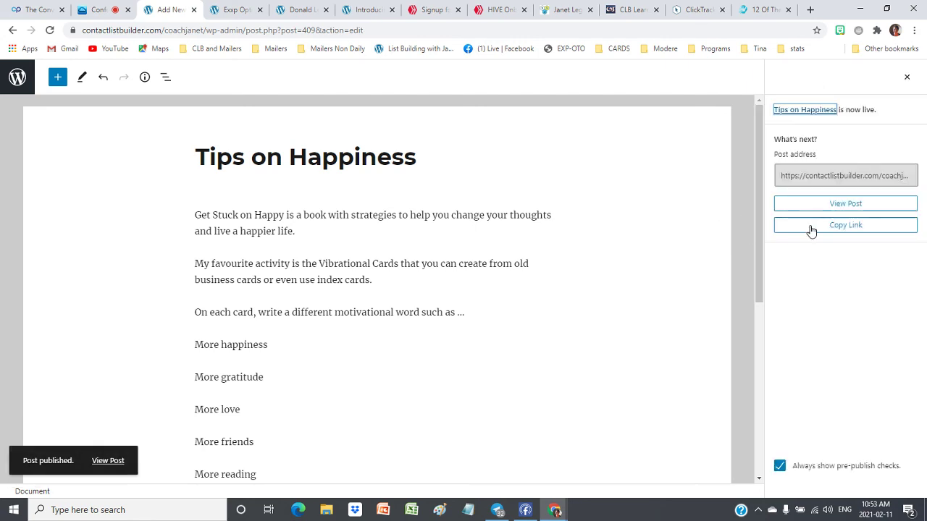
pyautogui.click(855, 207)
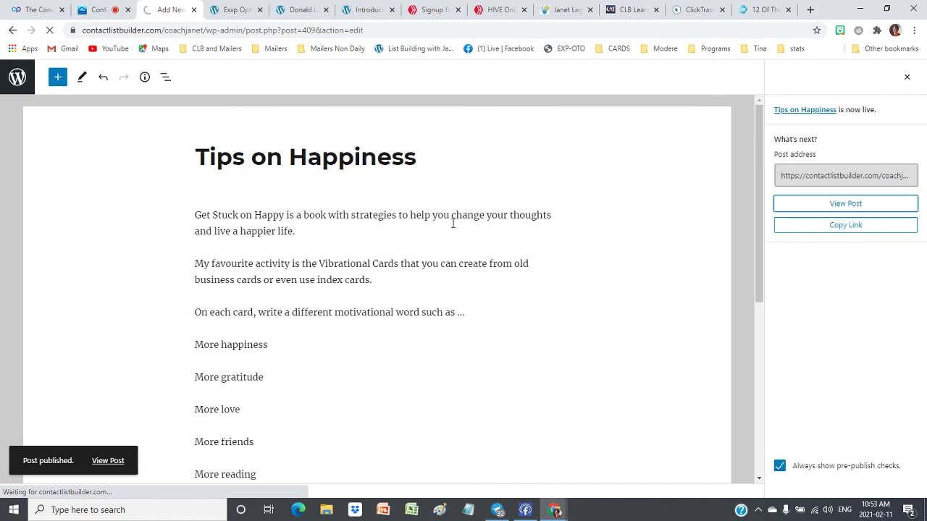
pyautogui.scroll(-5, 227, 217)
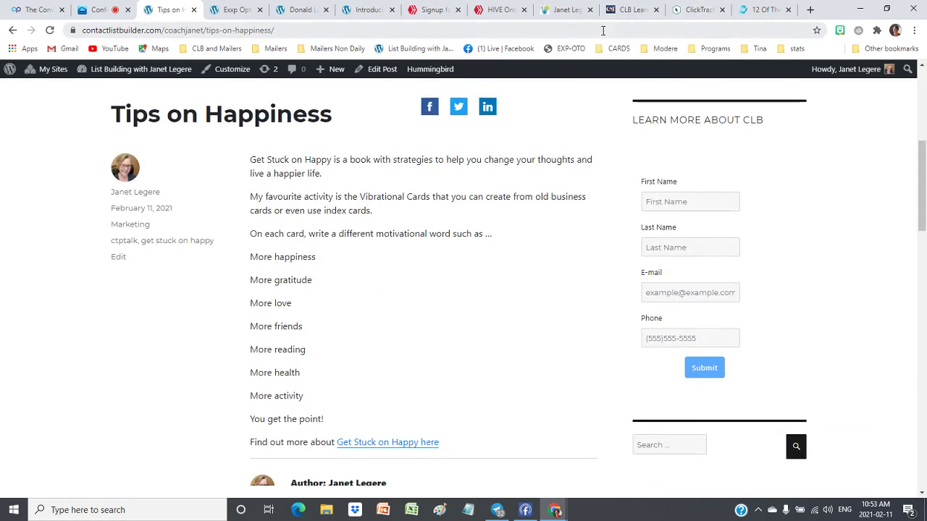
pyautogui.click(494, 12)
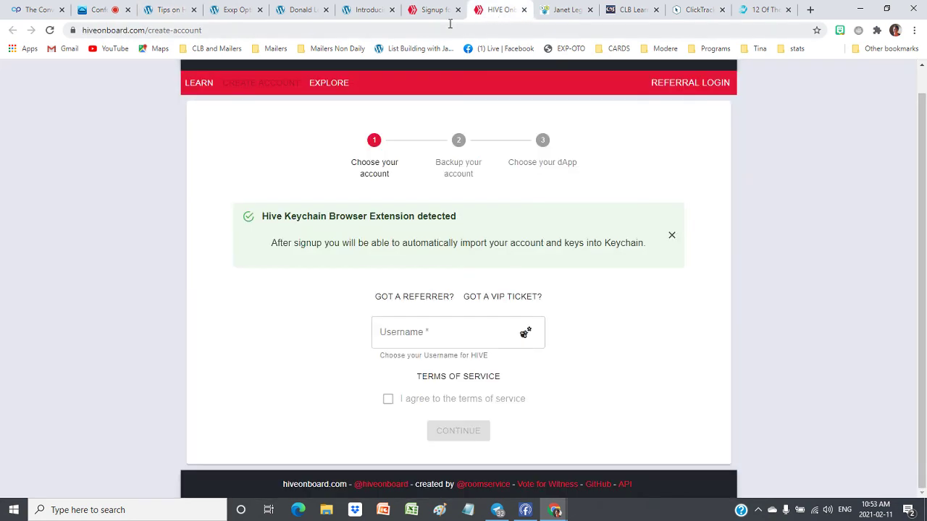
# Return to the GLN Pay Plan post and attempt a Hive.blog Keychain login, dismissing the error
pyautogui.click(431, 11)
pyautogui.scroll(1, 205, 88)
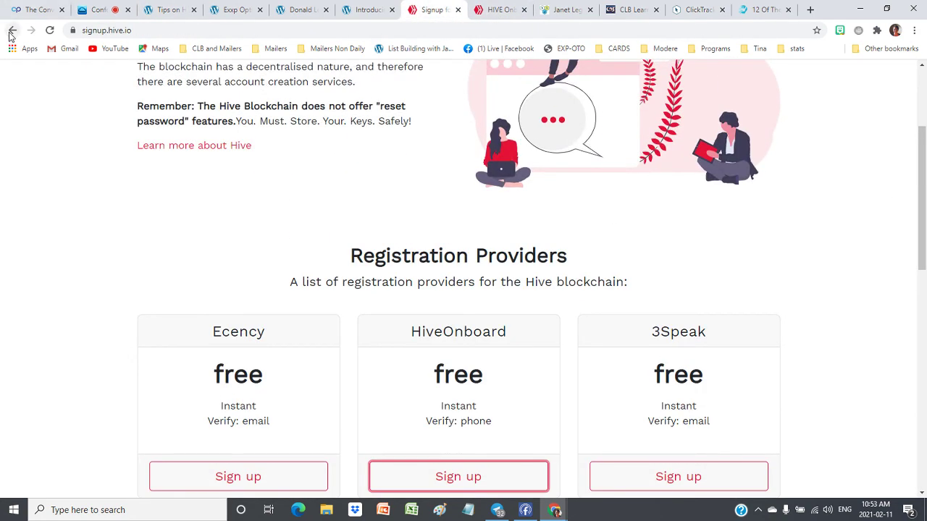
pyautogui.click(10, 31)
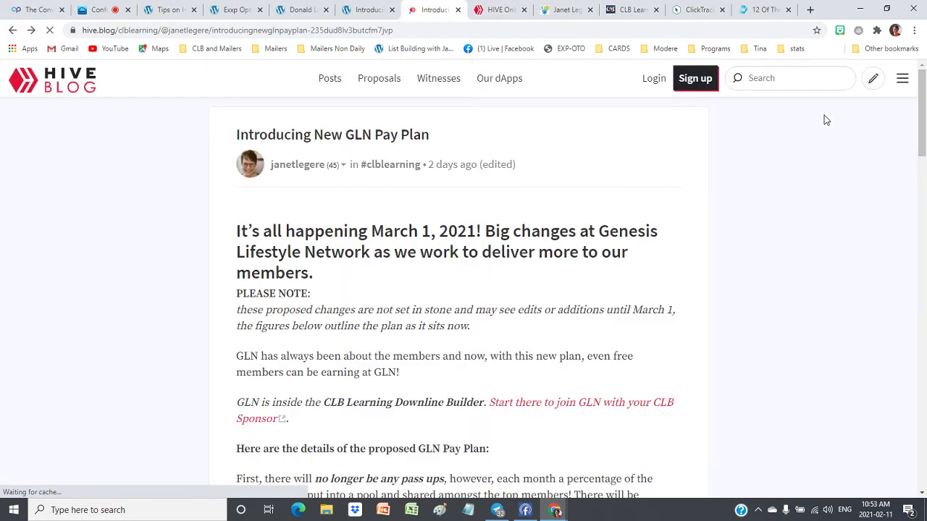
pyautogui.click(650, 80)
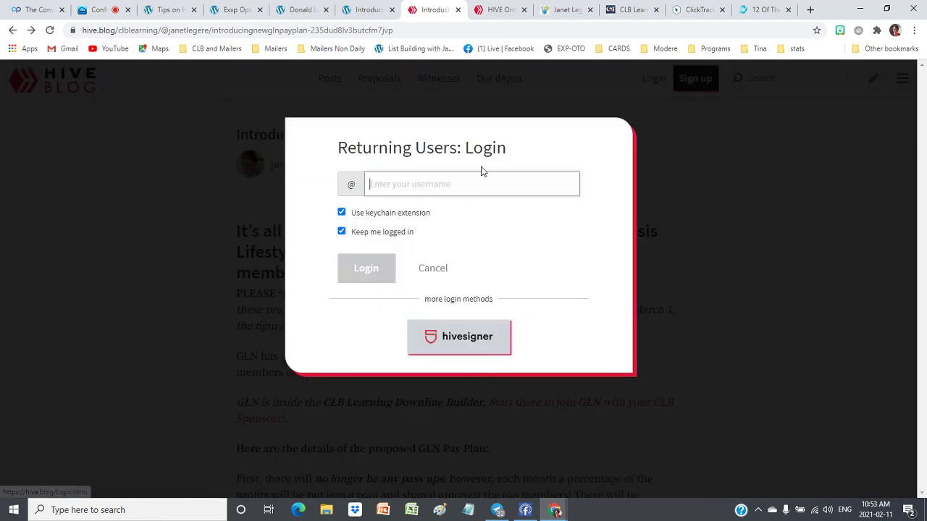
pyautogui.click(379, 187)
pyautogui.click(386, 210)
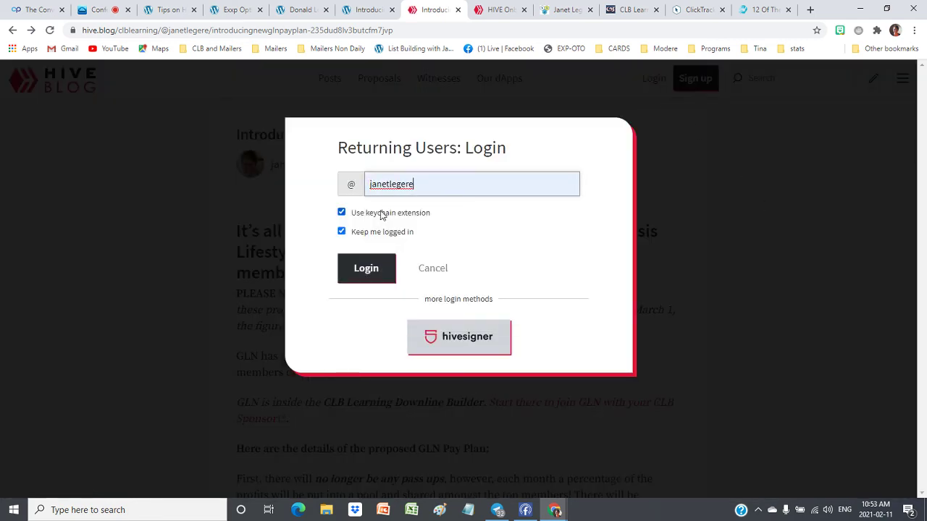
pyautogui.click(367, 276)
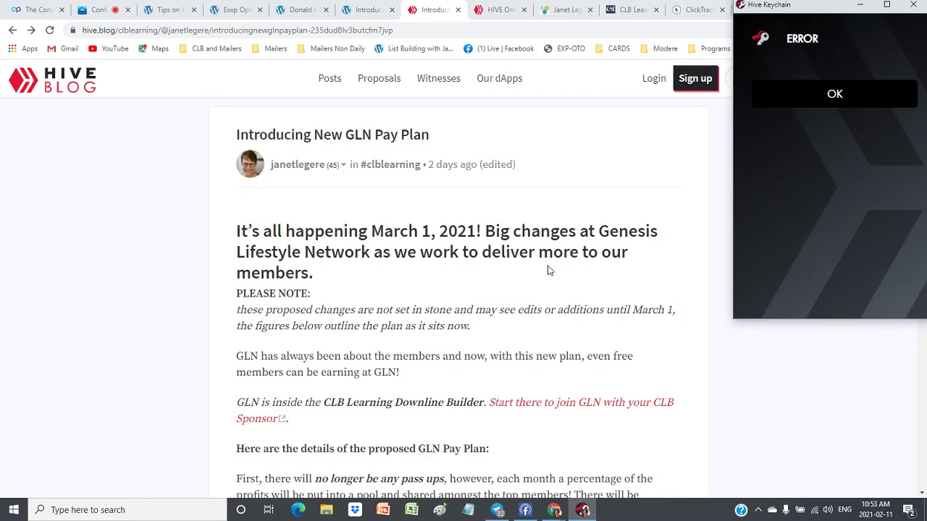
pyautogui.click(844, 99)
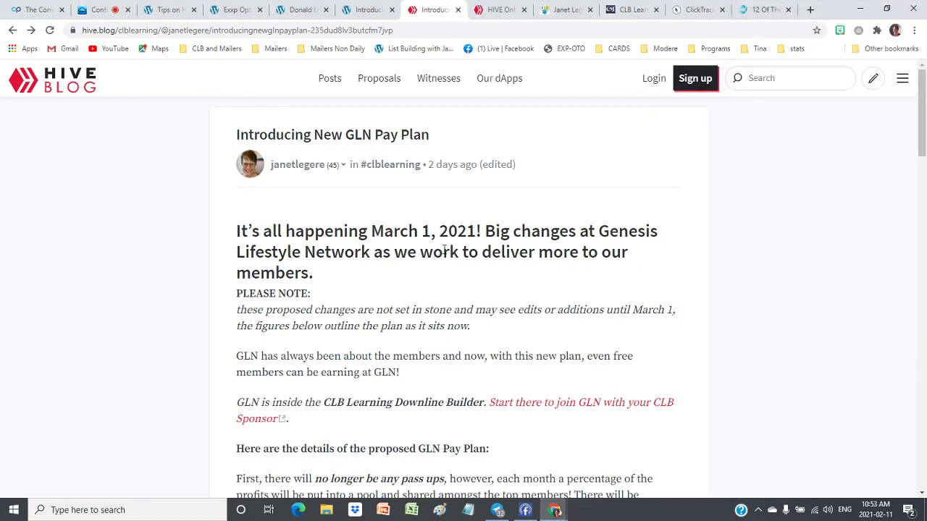
pyautogui.click(49, 29)
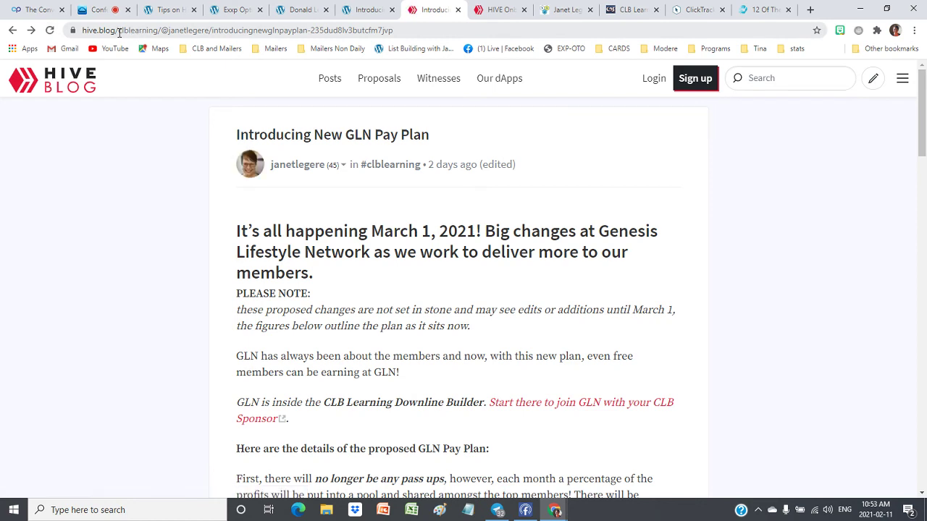
pyautogui.moveTo(119, 32); pyautogui.dragTo(746, 94)
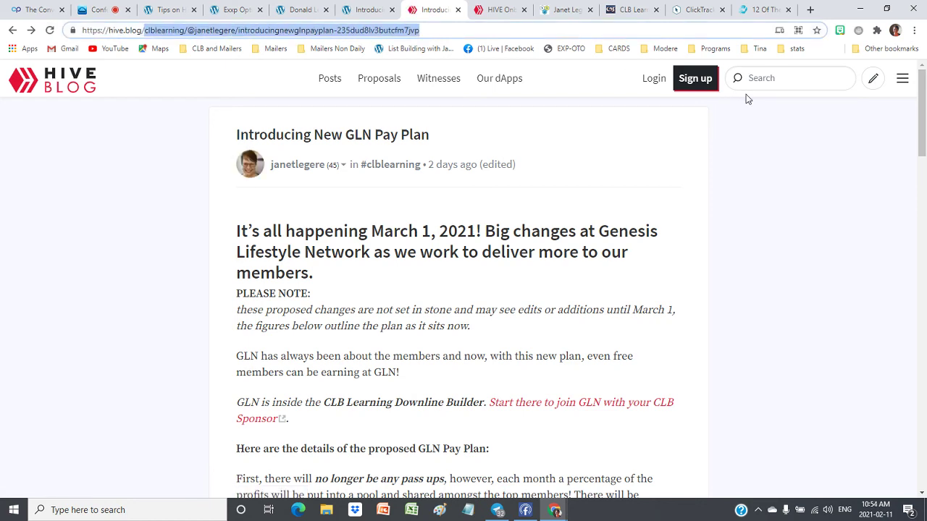
pyautogui.press('BackSpace')
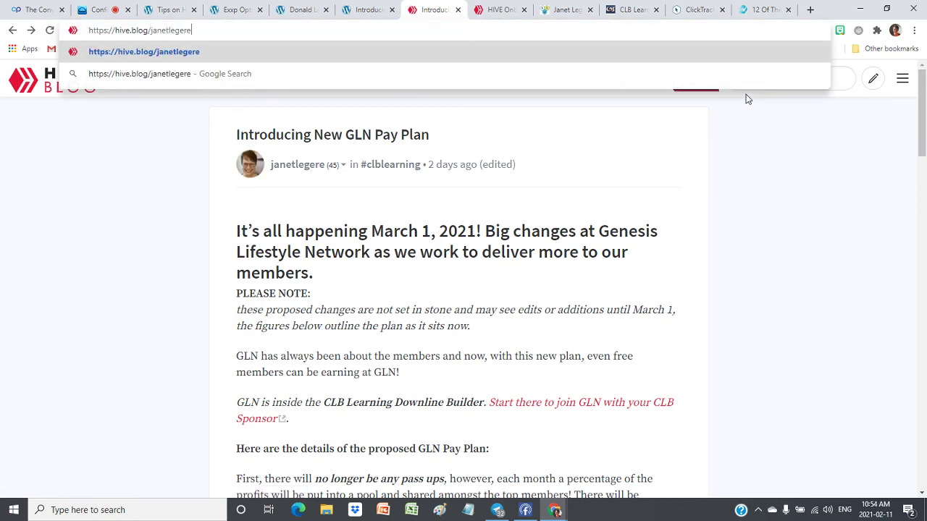
pyautogui.press('Return')
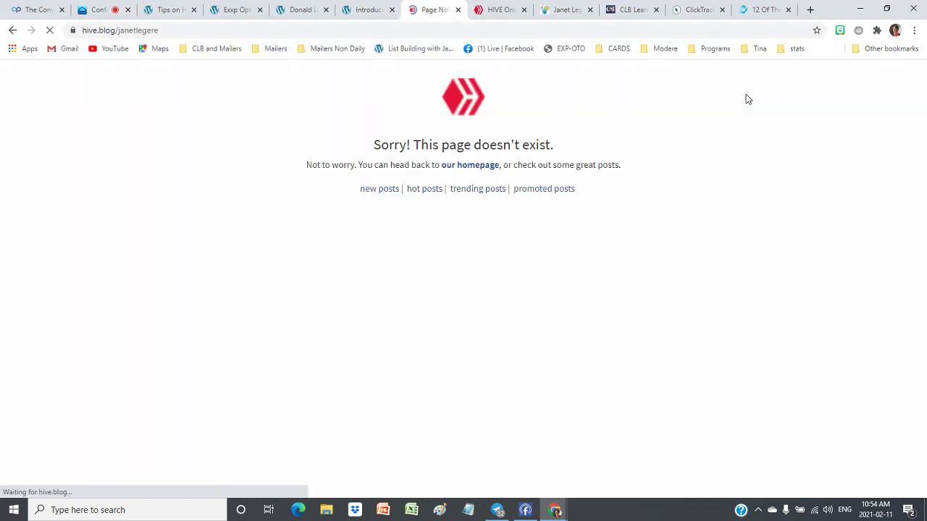
pyautogui.click(115, 30)
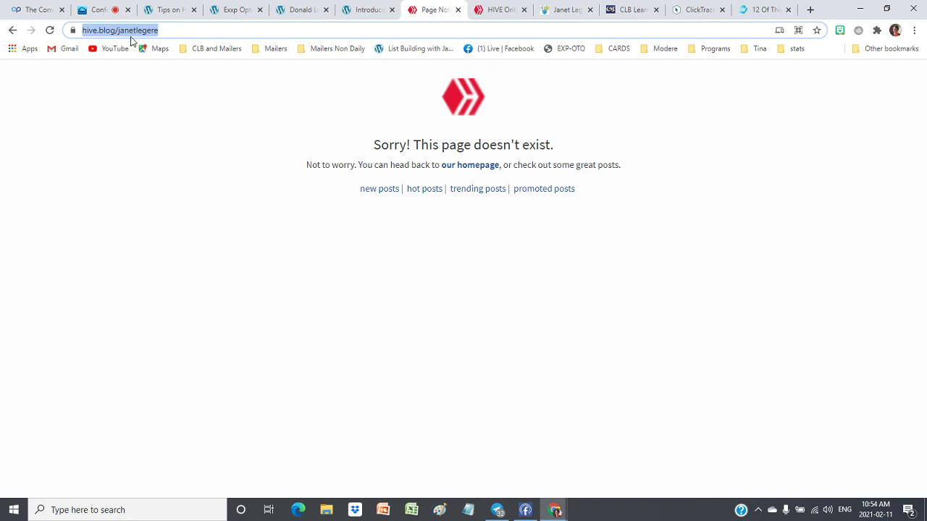
pyautogui.press('End')
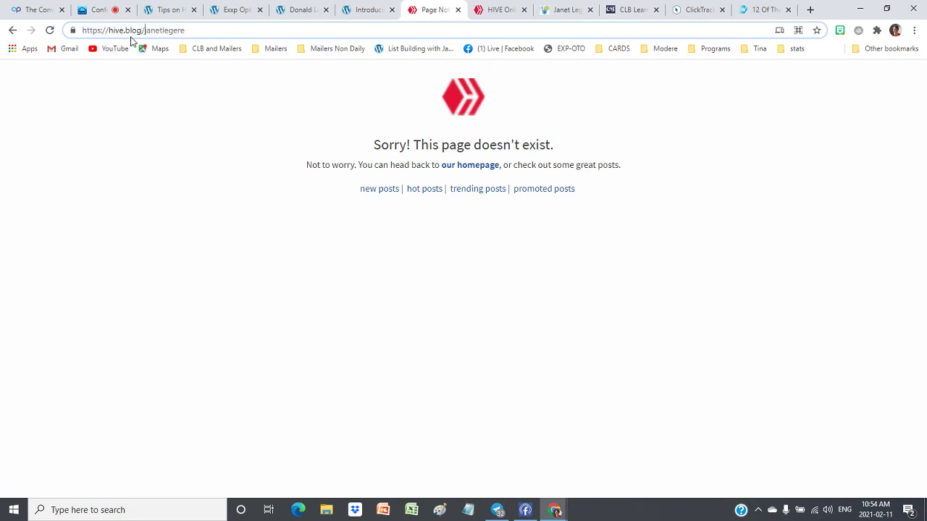
pyautogui.write('@')
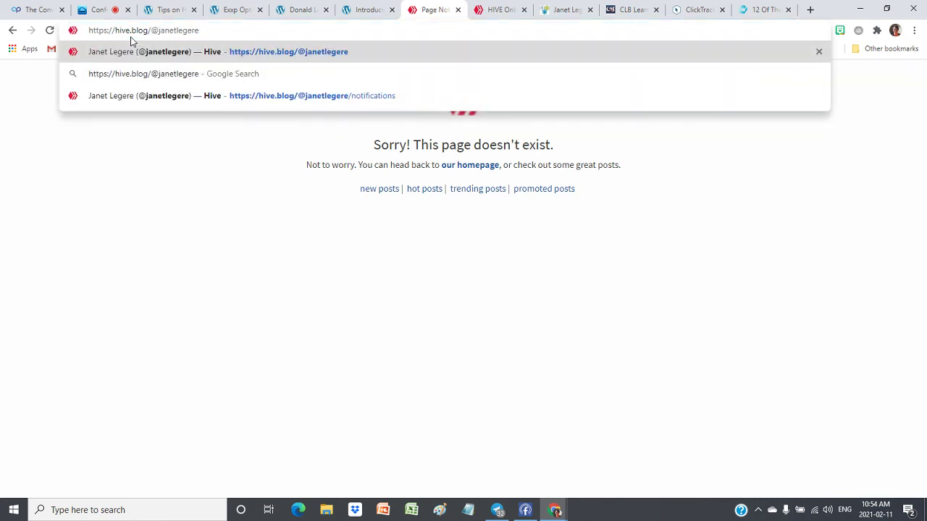
pyautogui.press('Return')
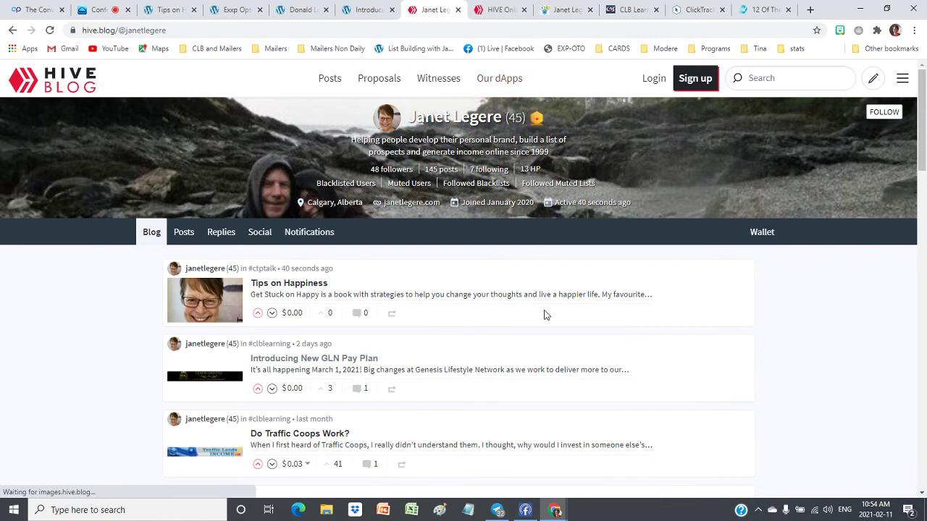
# Reload the CTP Talk profile twice to check whether Tips on Happiness appears
pyautogui.scroll(-1, 544, 314)
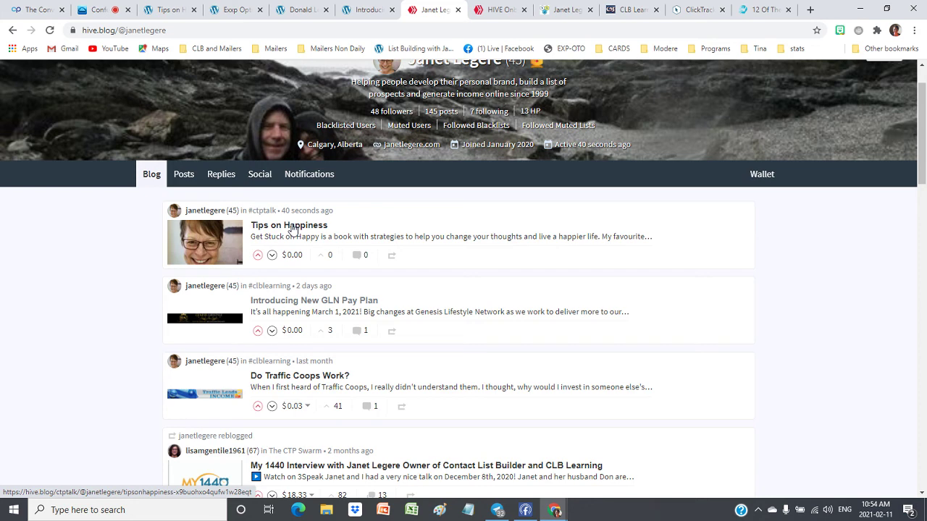
pyautogui.click(573, 11)
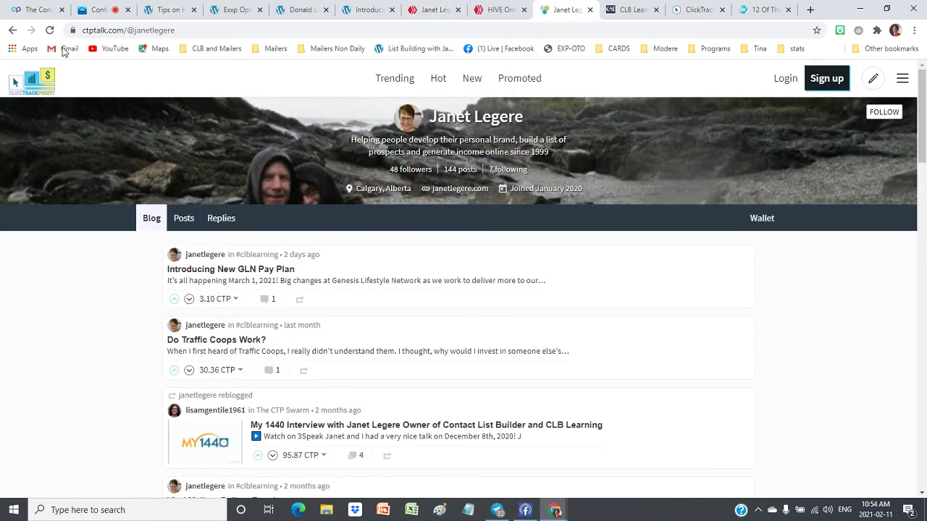
pyautogui.click(50, 30)
pyautogui.click(49, 29)
# Back on the profile feed, try upvoting Tips on Happiness and cancel the login prompt
pyautogui.click(94, 10)
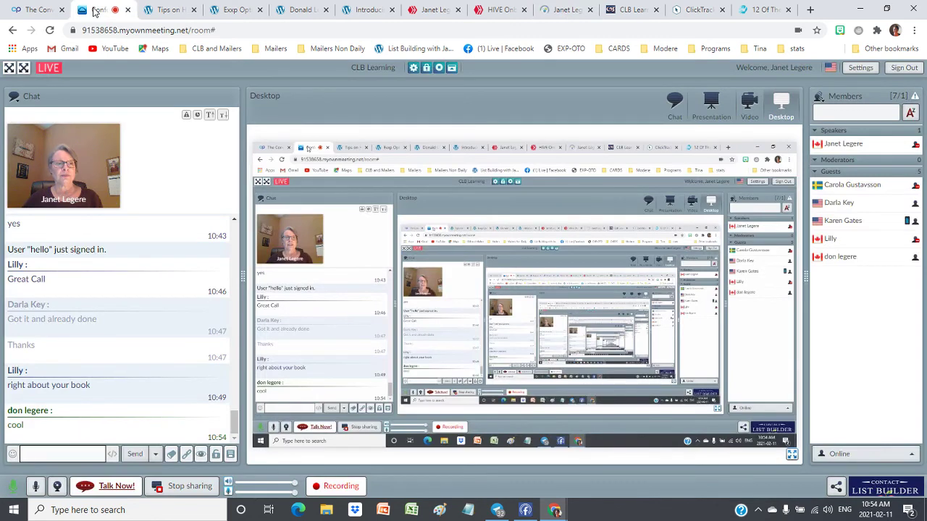
pyautogui.click(500, 10)
pyautogui.click(419, 10)
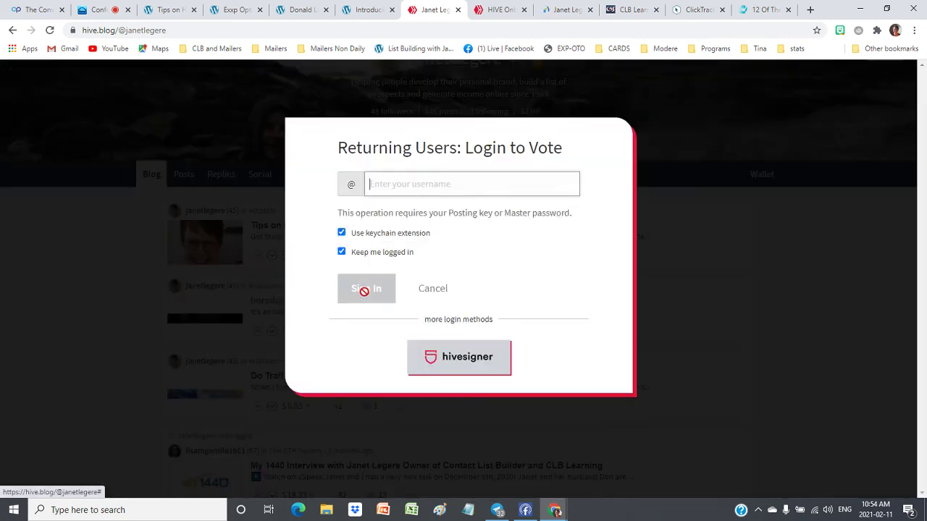
pyautogui.click(258, 255)
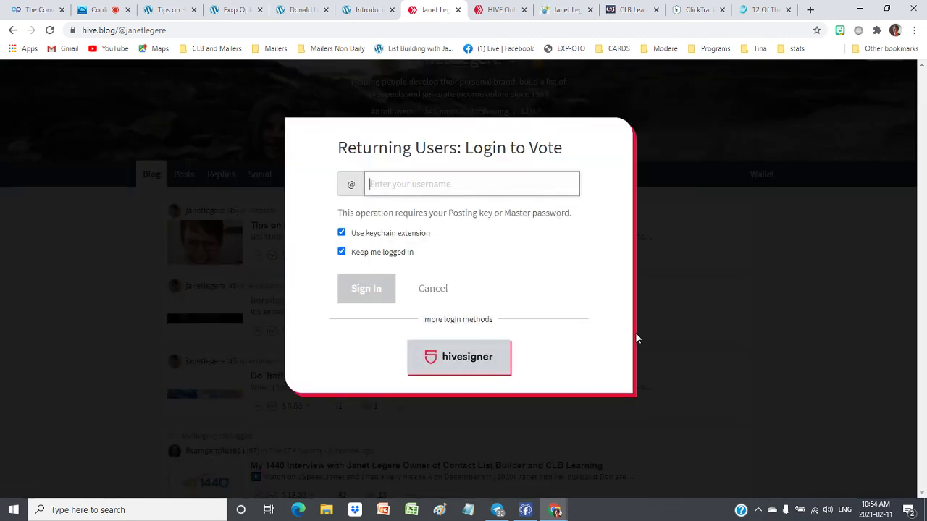
pyautogui.click(765, 294)
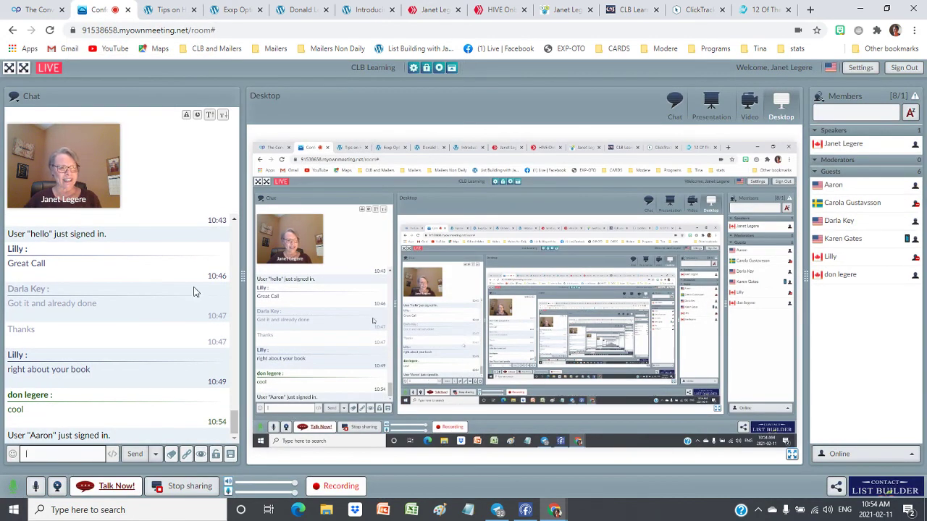
# Stop screen sharing and present CLB-blogtipschanges at slide 21, Take Action Time
pyautogui.click(189, 489)
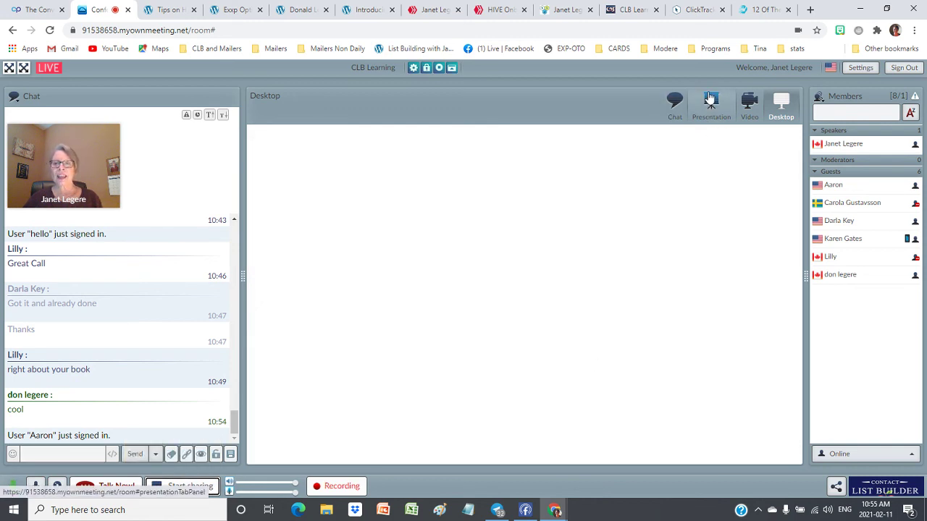
pyautogui.click(710, 118)
pyautogui.click(501, 134)
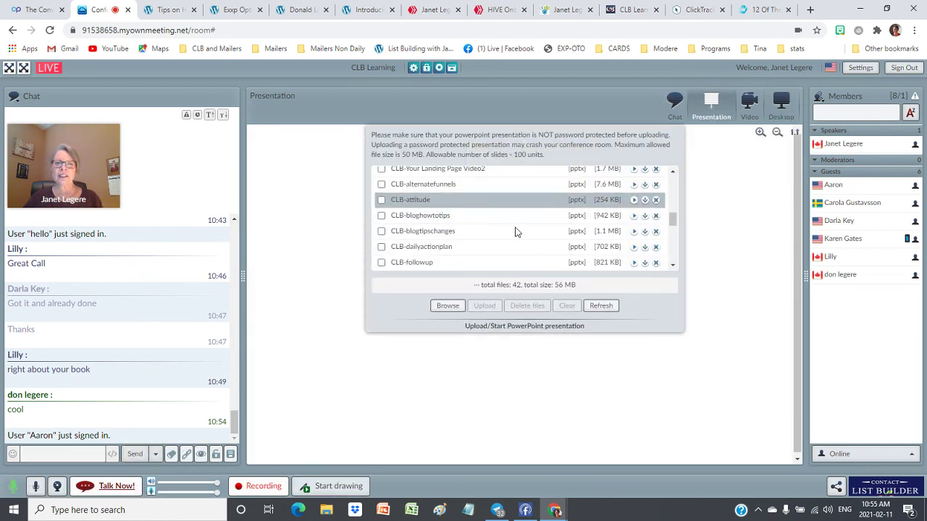
pyautogui.click(634, 231)
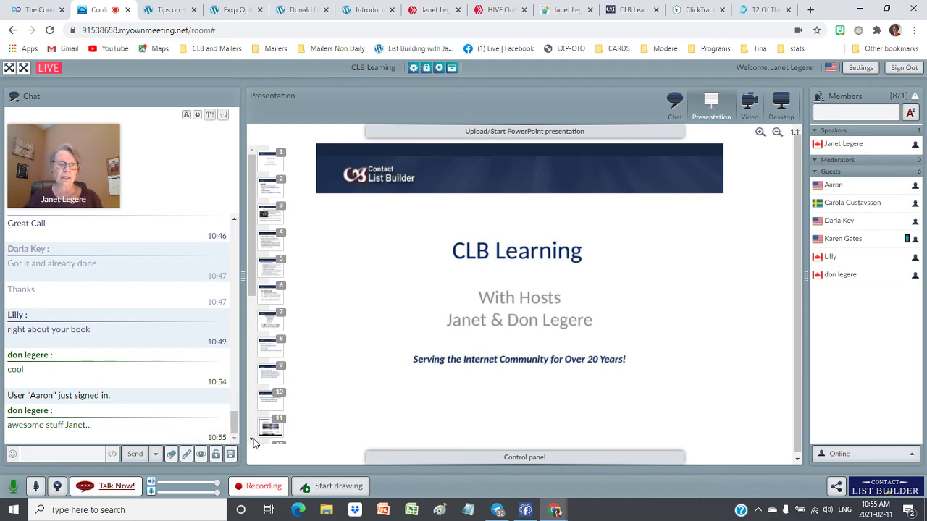
pyautogui.scroll(-5, 268, 420)
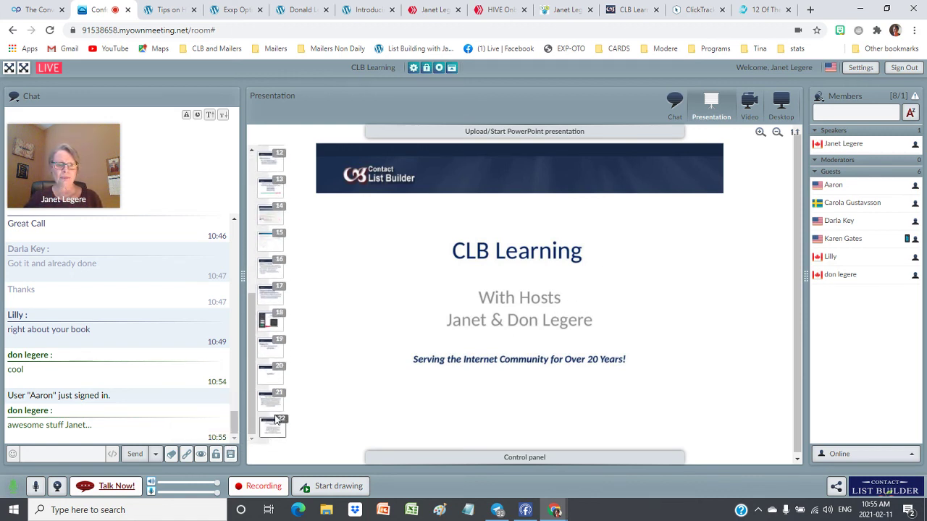
pyautogui.click(273, 400)
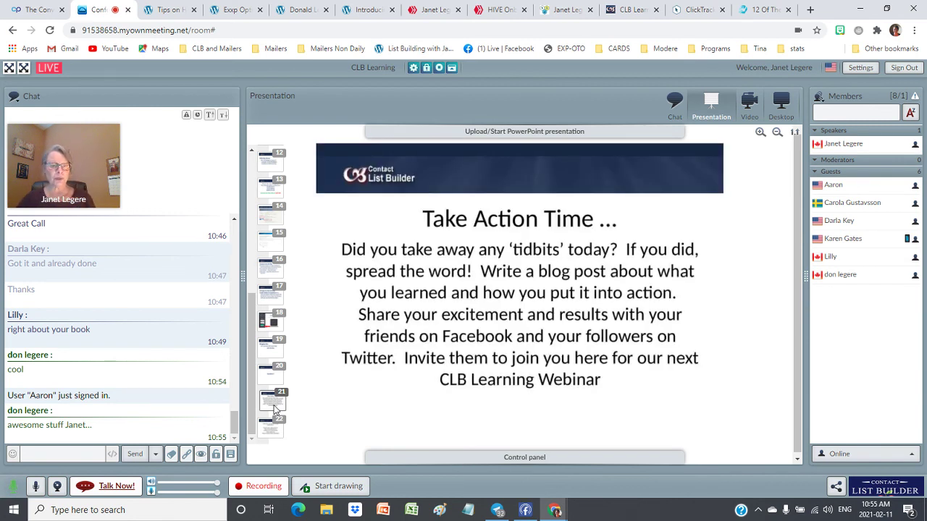
pyautogui.click(517, 458)
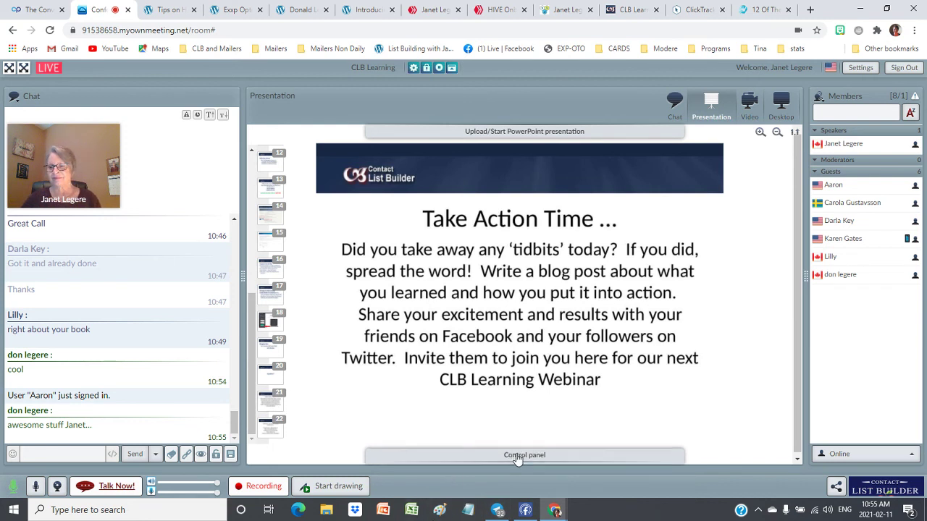